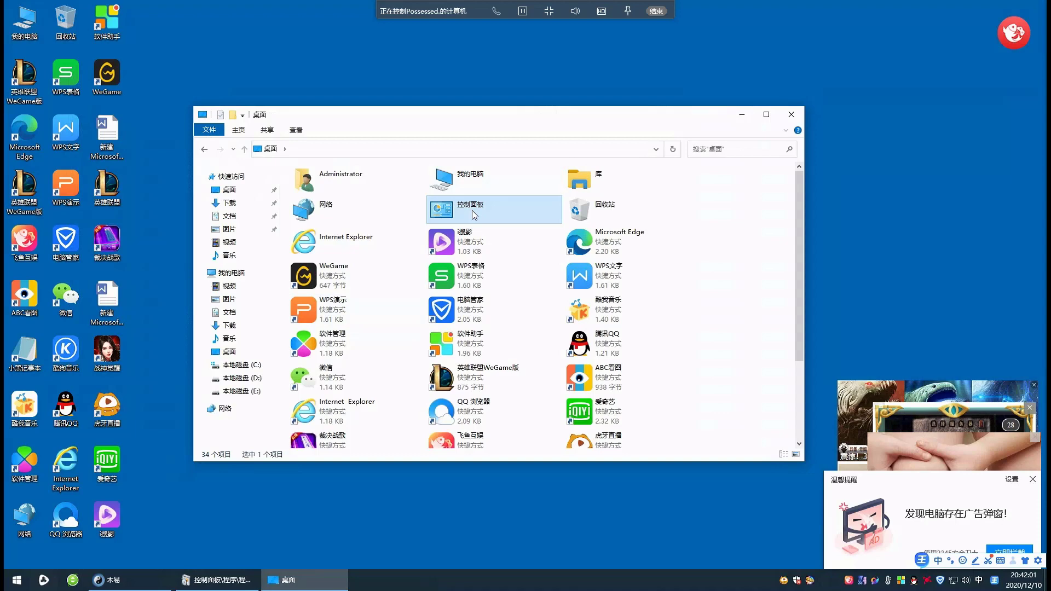
Step: Uninstall ABC看图 from the installed programs, allowing its running process to be closed, and dismiss the finished uninstaller
{"action": "left_click", "coordinate": [252, 355]}
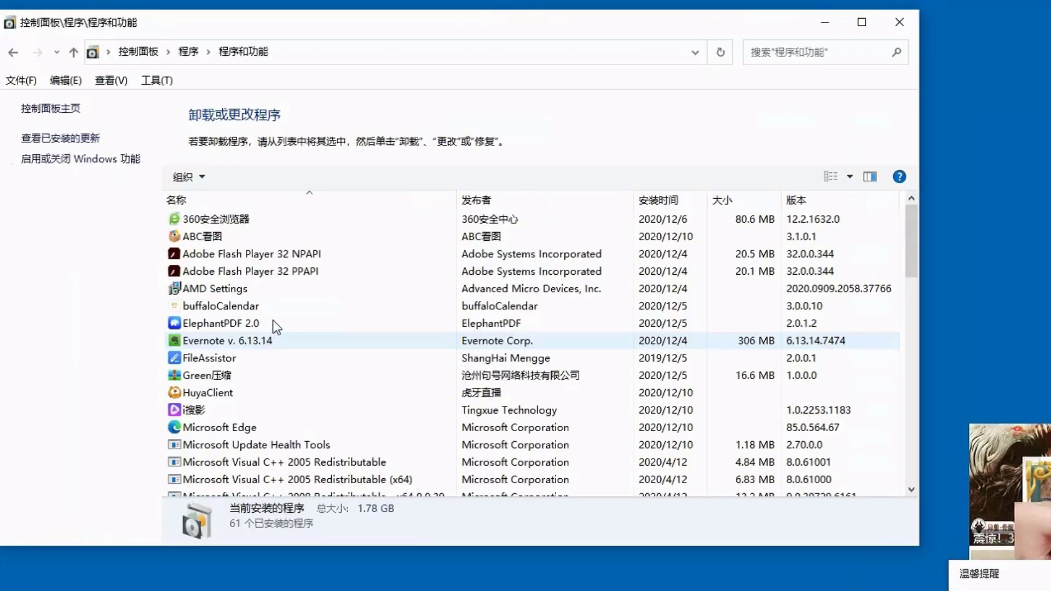
{"action": "right_click", "coordinate": [225, 235]}
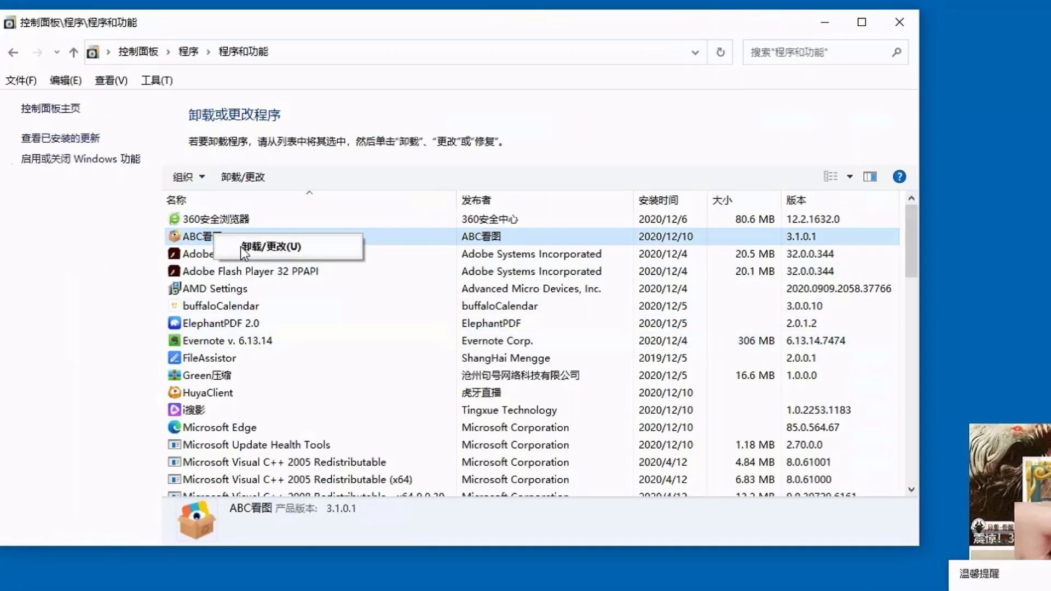
{"action": "left_click", "coordinate": [243, 246]}
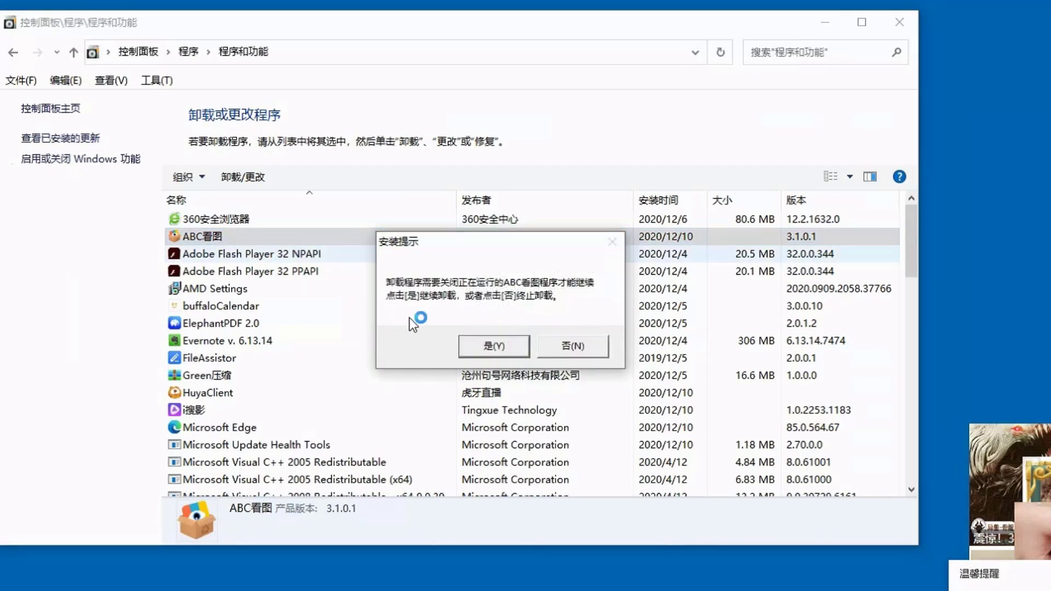
{"action": "left_click", "coordinate": [481, 346]}
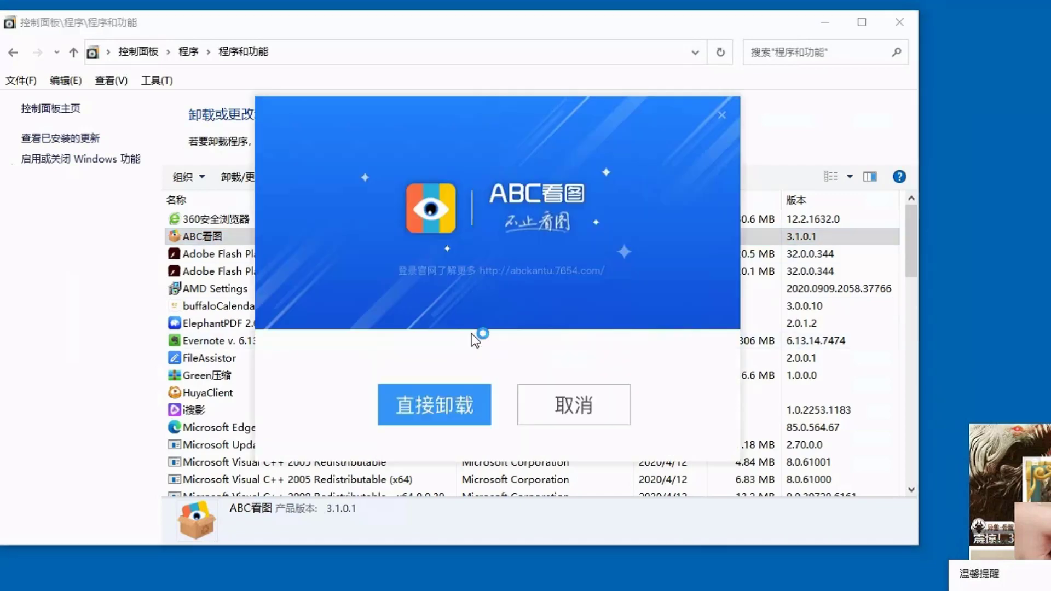
{"action": "left_click", "coordinate": [428, 412]}
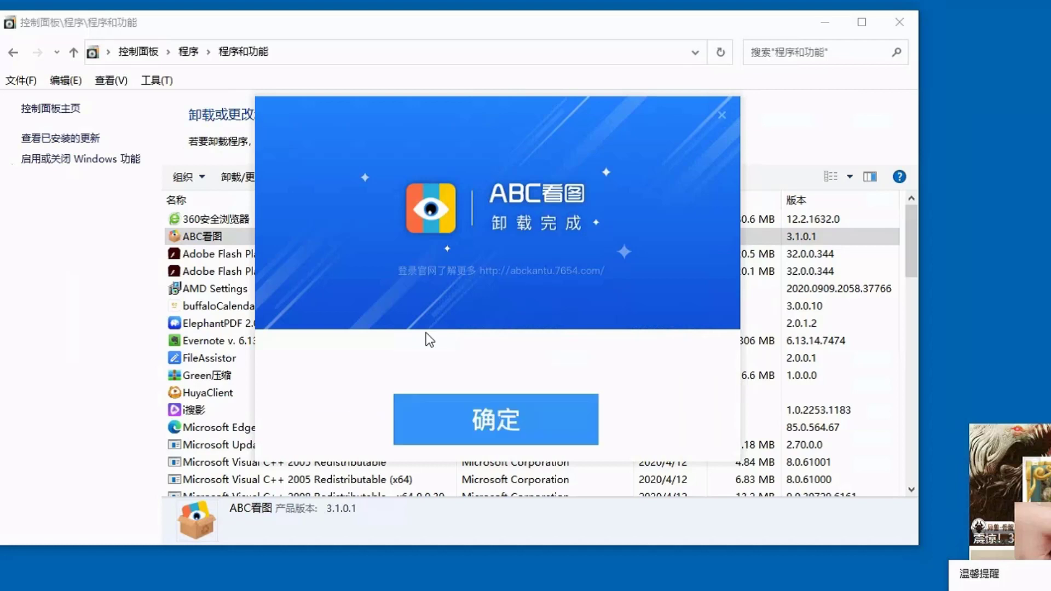
{"action": "left_click", "coordinate": [445, 422]}
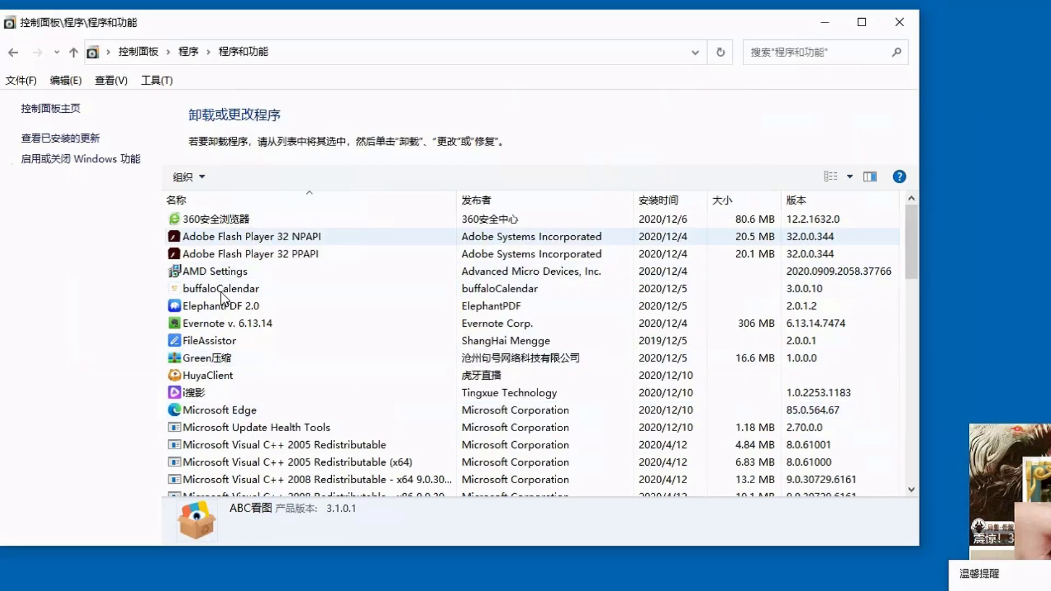
Step: Uninstall i搜影 by Tingxue Technology from the installed programs and close its uninstaller
{"action": "left_click", "coordinate": [194, 394]}
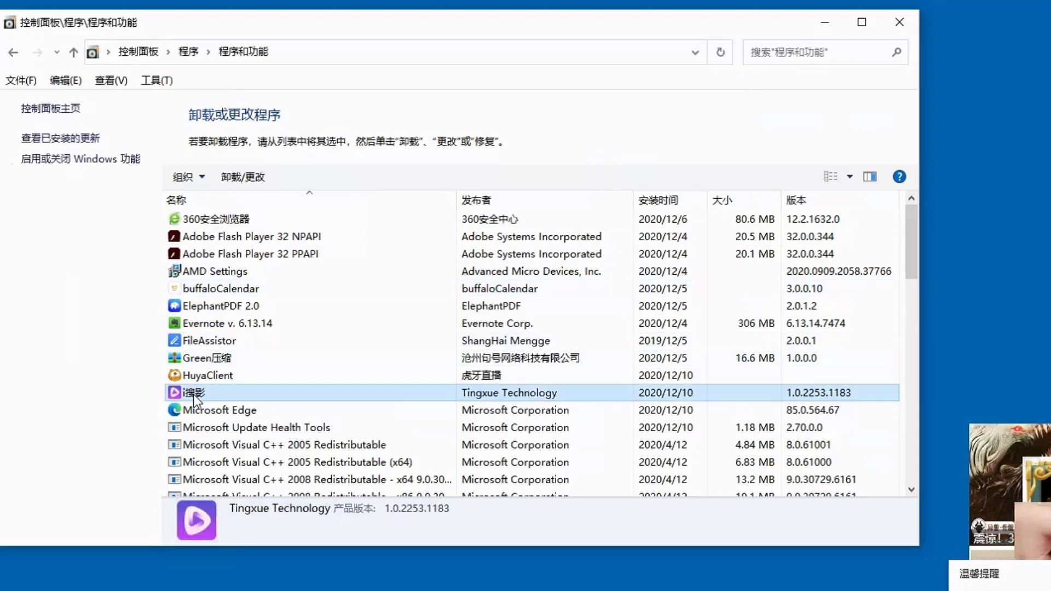
{"action": "right_click", "coordinate": [197, 394]}
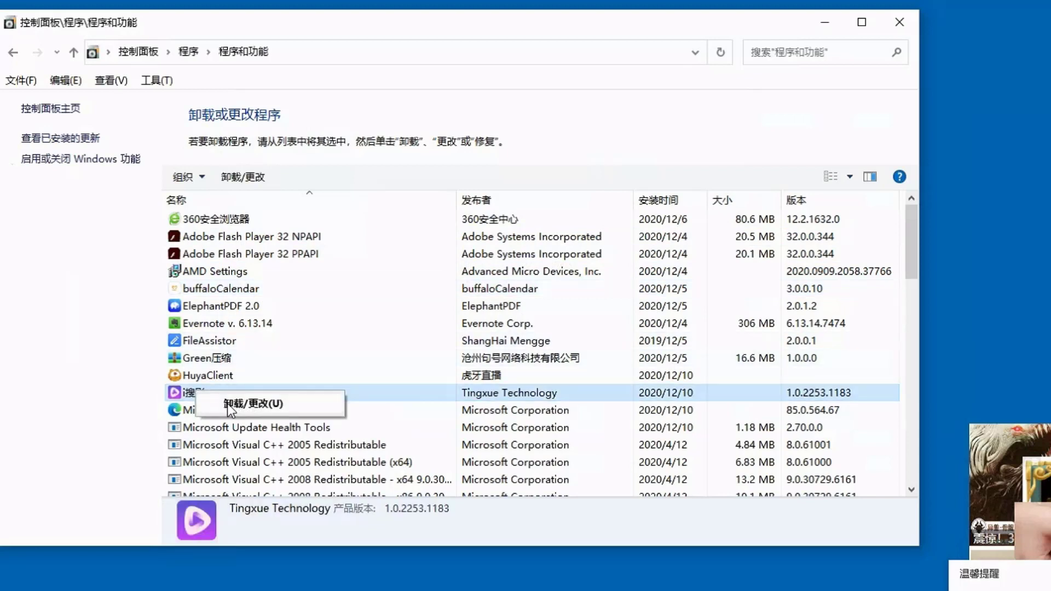
{"action": "left_click", "coordinate": [227, 403]}
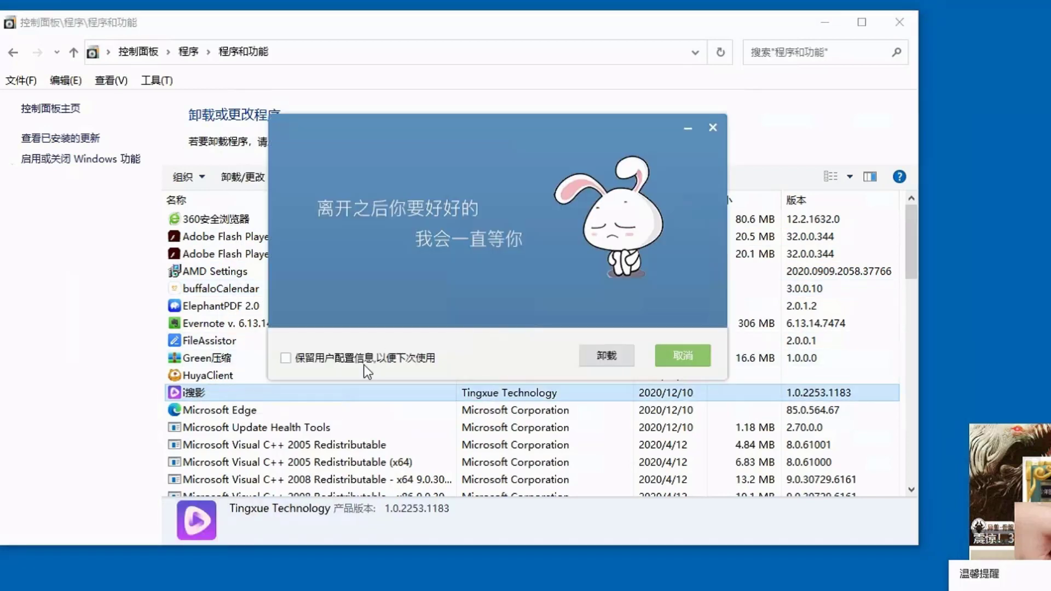
{"action": "left_click", "coordinate": [287, 358]}
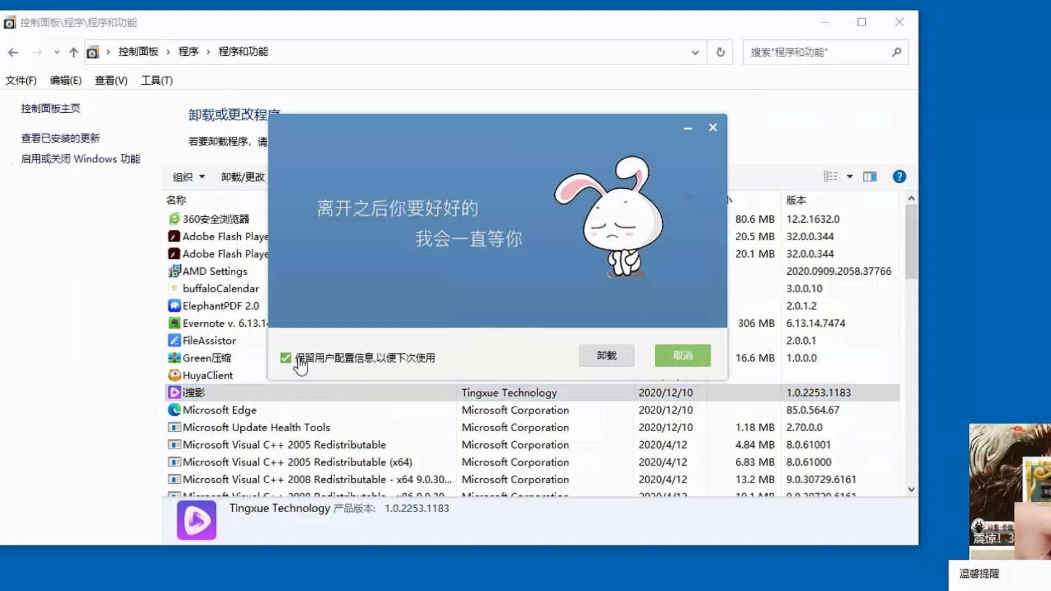
{"action": "left_click", "coordinate": [307, 357]}
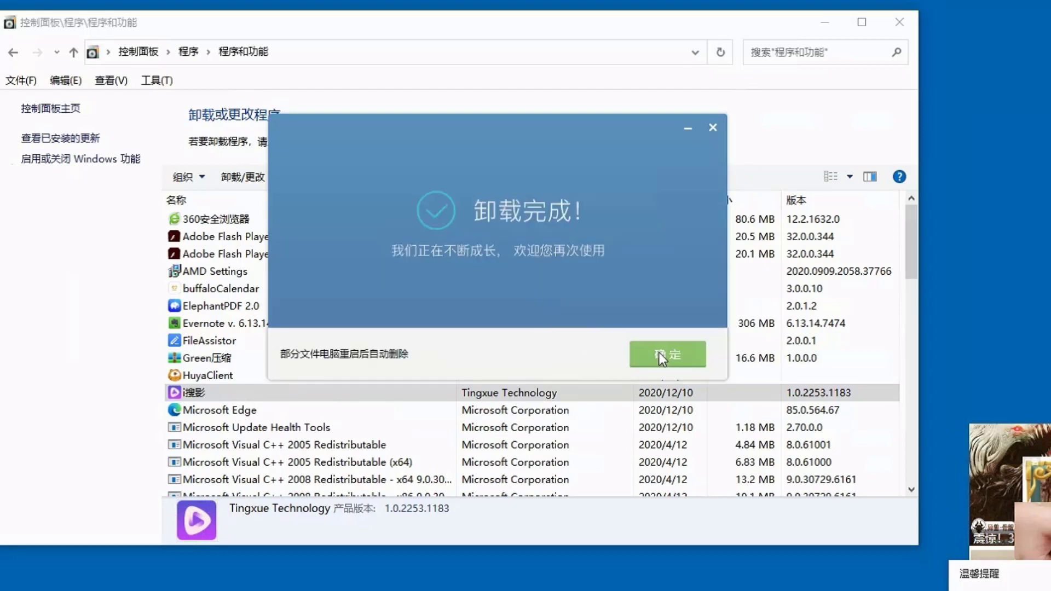
{"action": "left_click", "coordinate": [666, 355]}
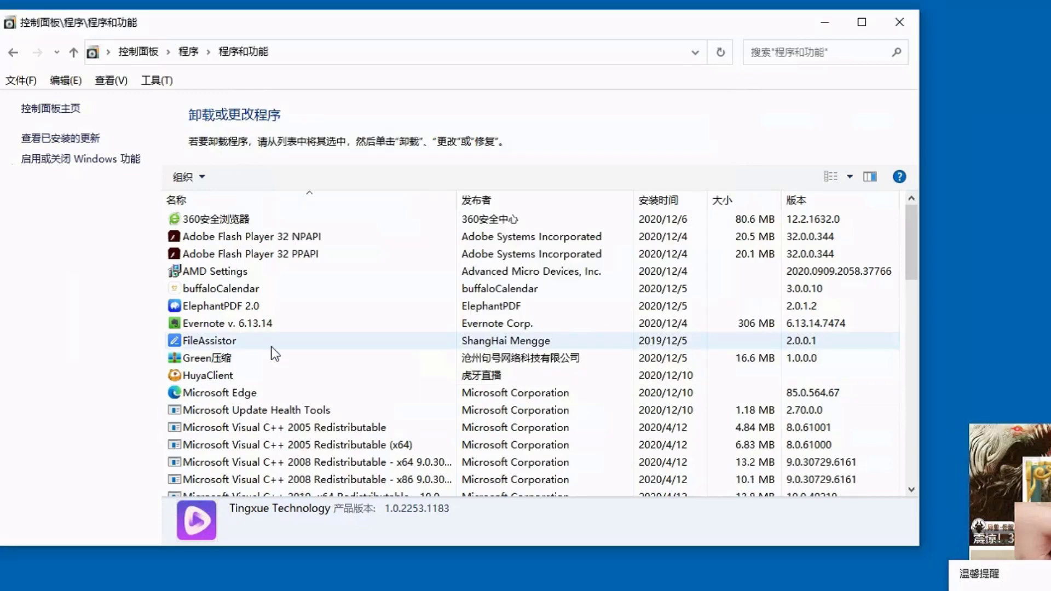
Step: Uninstall Green压缩 from the installed programs, confirming the removal and closing its uninstaller
{"action": "right_click", "coordinate": [223, 358]}
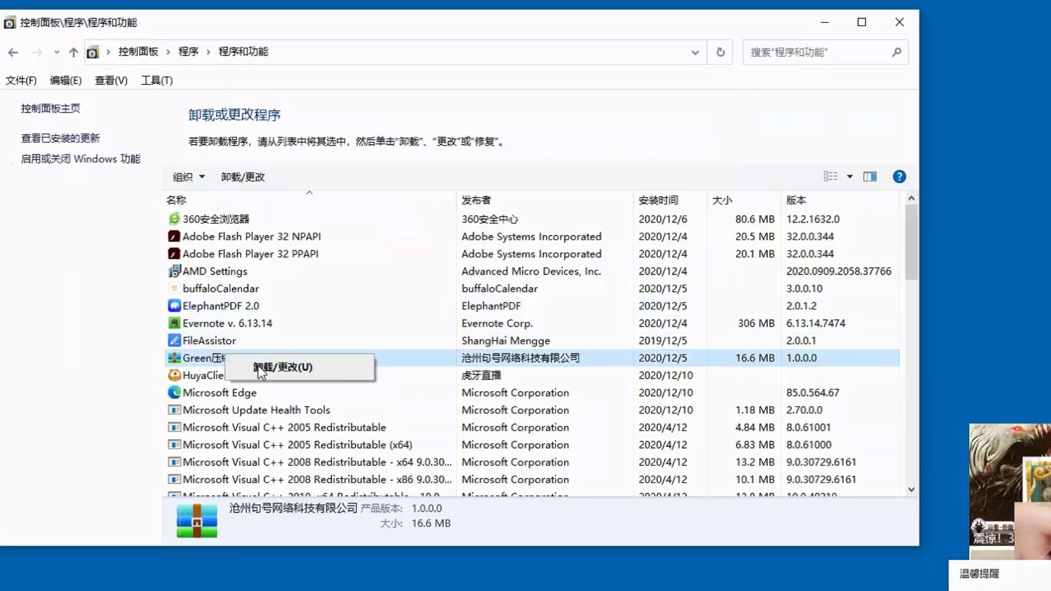
{"action": "left_click", "coordinate": [258, 366]}
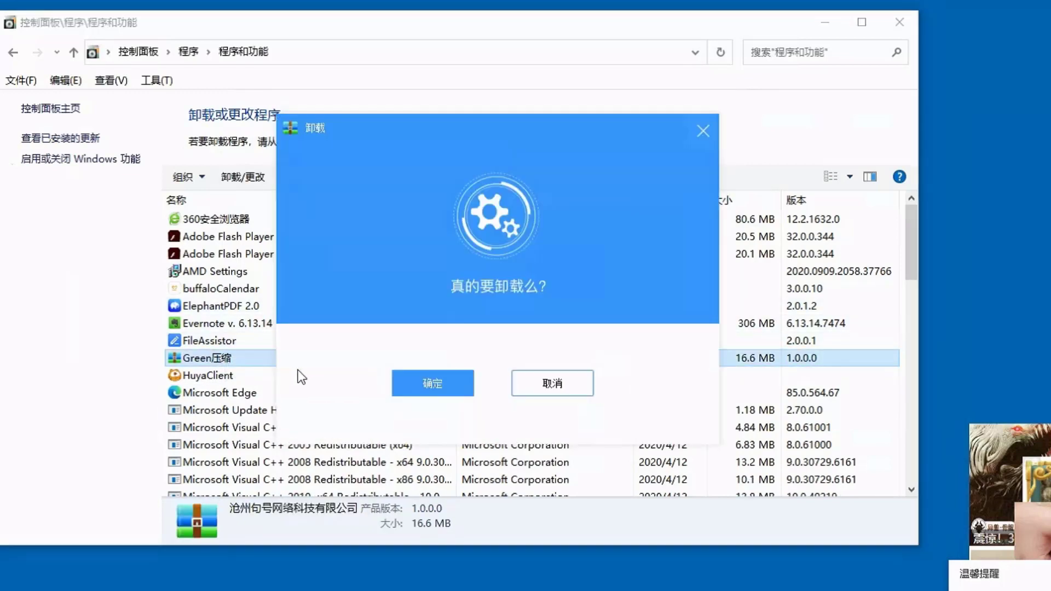
{"action": "left_click", "coordinate": [445, 383]}
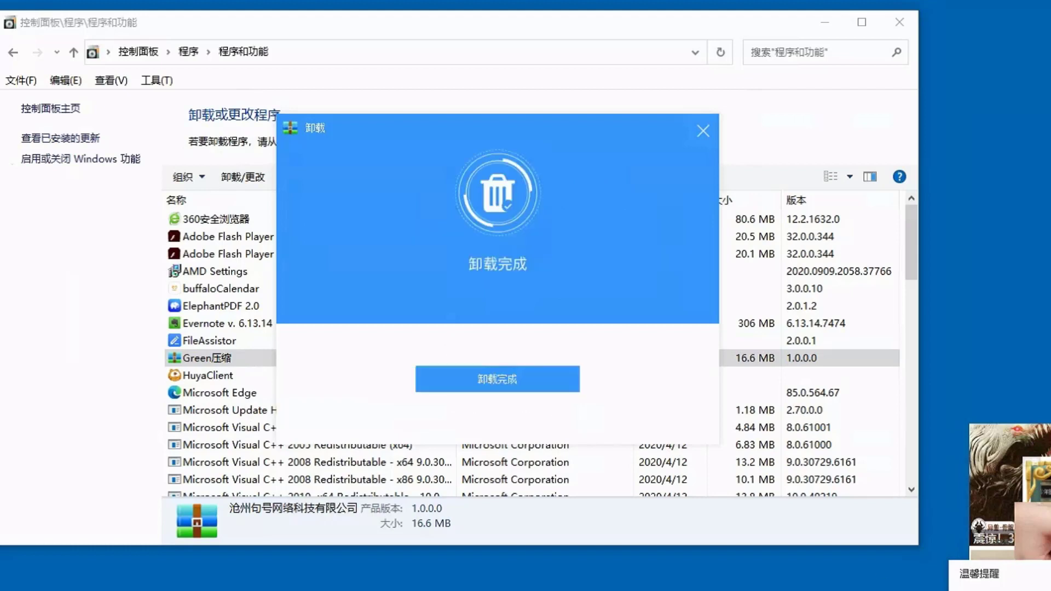
{"action": "left_click", "coordinate": [512, 378]}
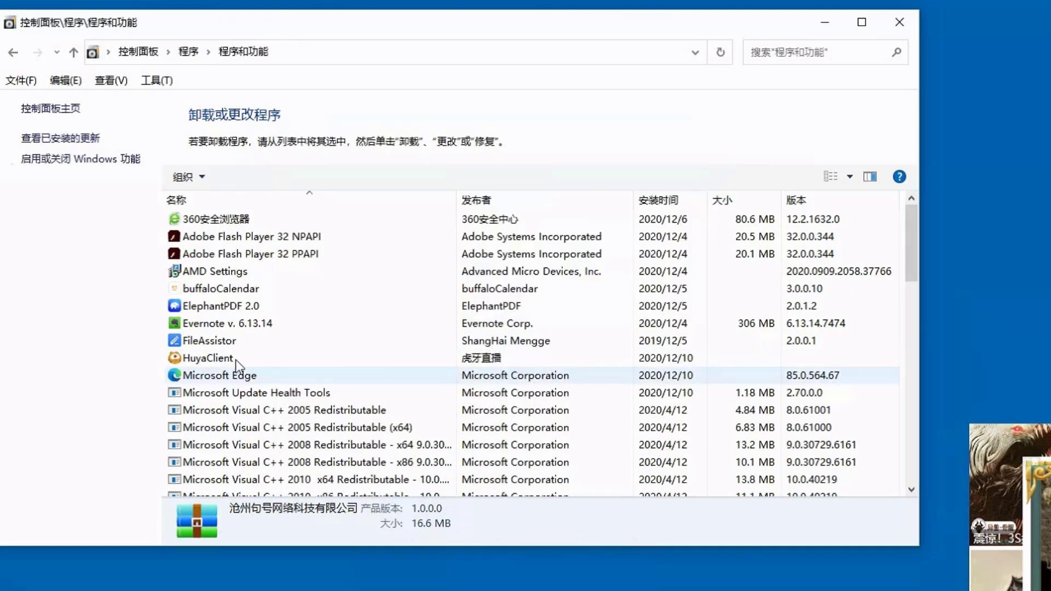
Step: Uninstall 海螺桌面 from the installed programs, continuing past its reminder and closing the uninstaller
{"action": "scroll", "coordinate": [268, 398], "scroll_direction": "down", "scroll_amount": 6}
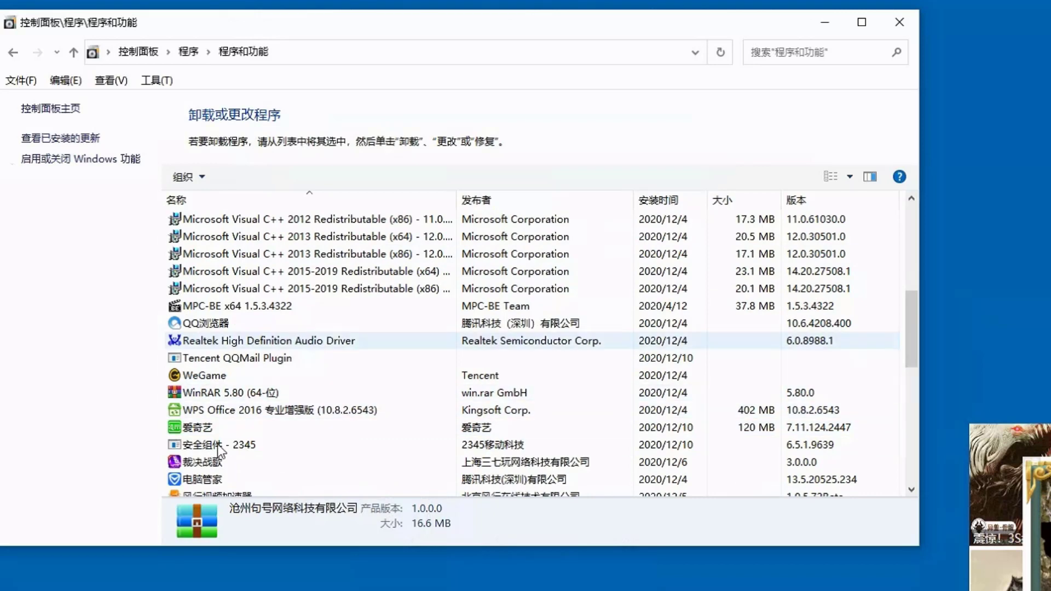
{"action": "scroll", "coordinate": [232, 446], "scroll_direction": "down", "scroll_amount": 2}
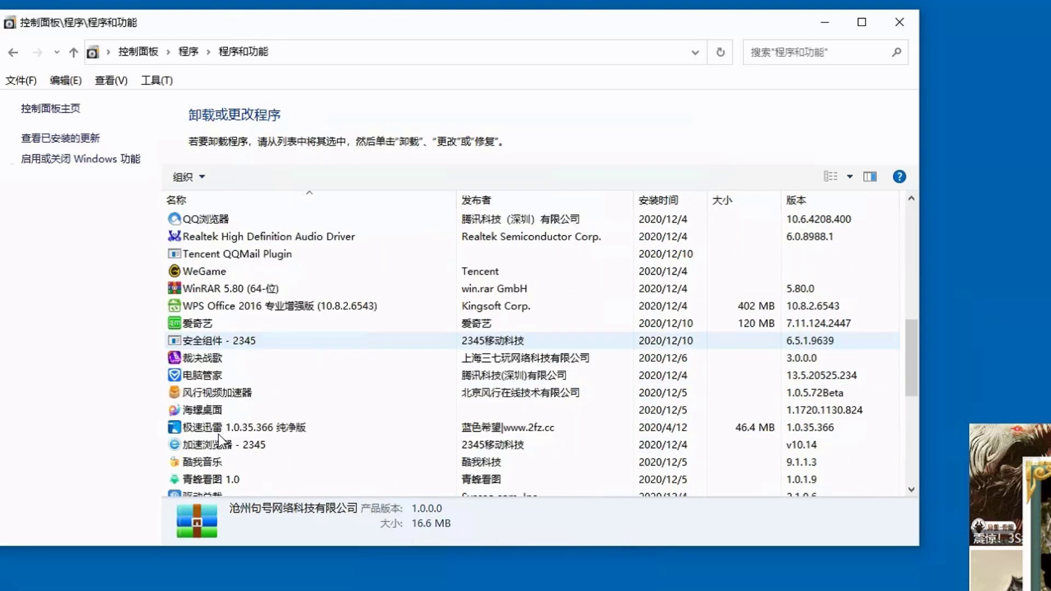
{"action": "left_click", "coordinate": [212, 400]}
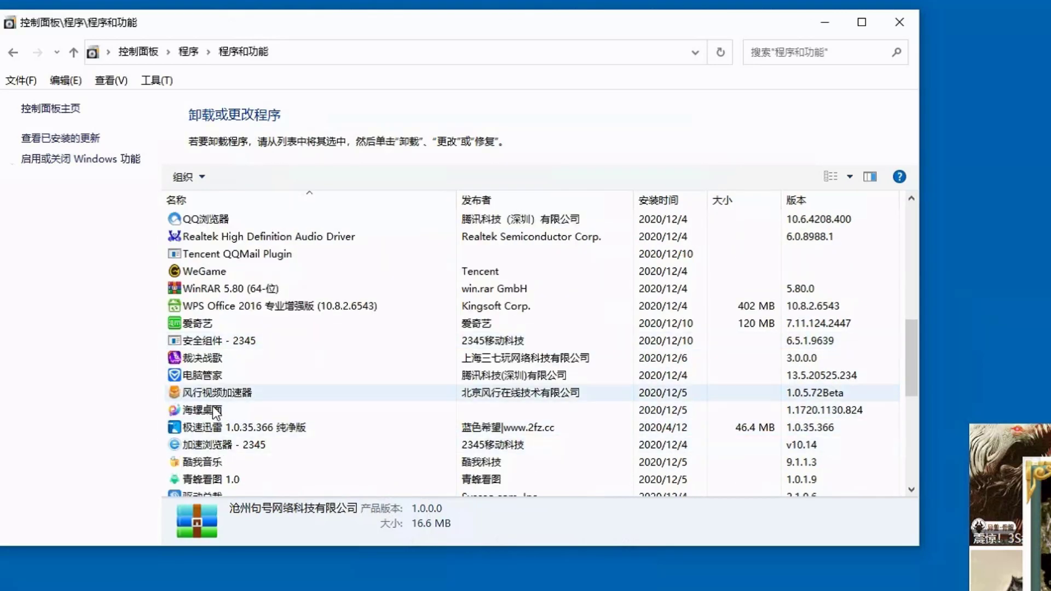
{"action": "right_click", "coordinate": [214, 411]}
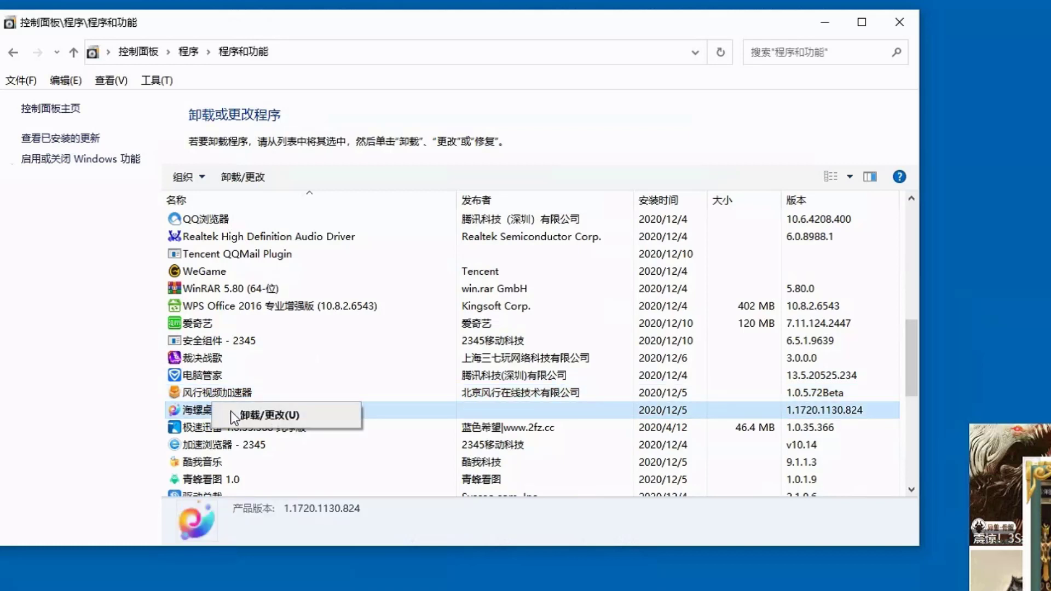
{"action": "left_click", "coordinate": [232, 410]}
{"action": "left_click", "coordinate": [400, 346]}
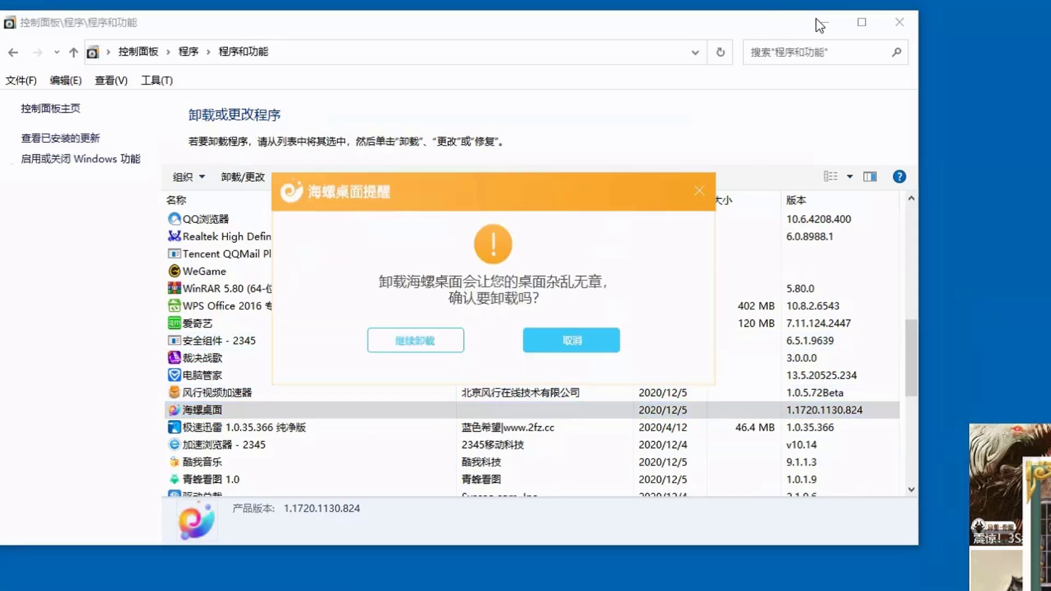
{"action": "left_click", "coordinate": [416, 342]}
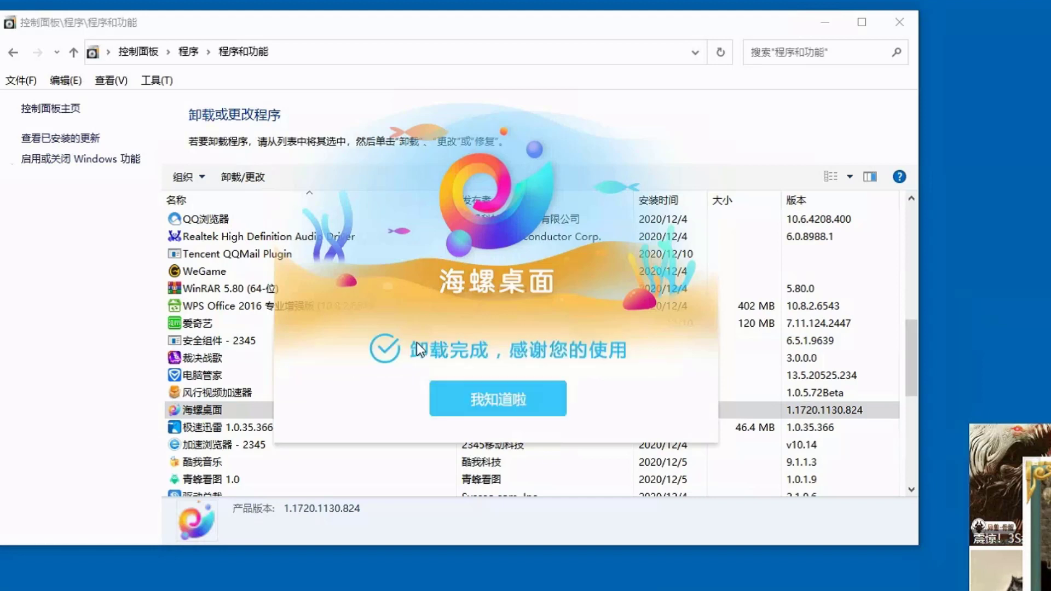
{"action": "left_click", "coordinate": [458, 410]}
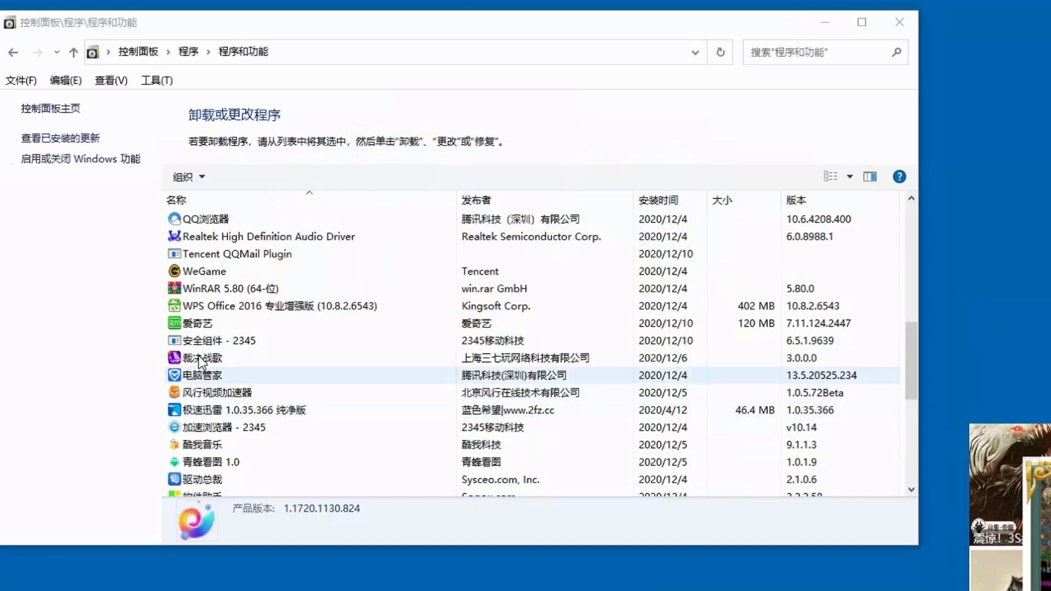
Step: Uninstall the game 裁决战歌 from the installed programs, confirming the removal and finishing its uninstall wizard
{"action": "left_click", "coordinate": [201, 357]}
{"action": "right_click", "coordinate": [200, 350]}
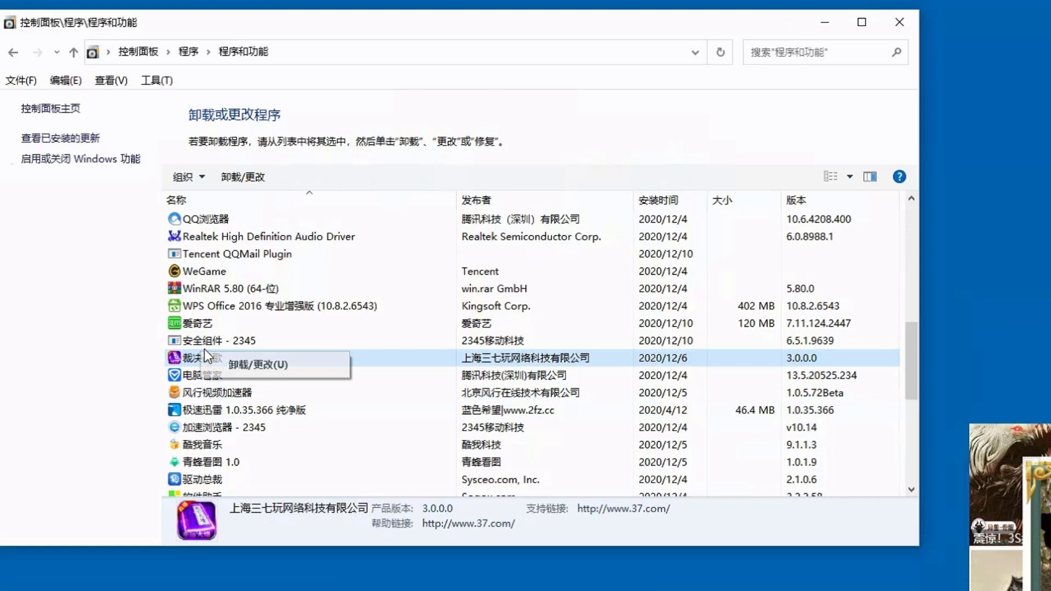
{"action": "left_click", "coordinate": [239, 364]}
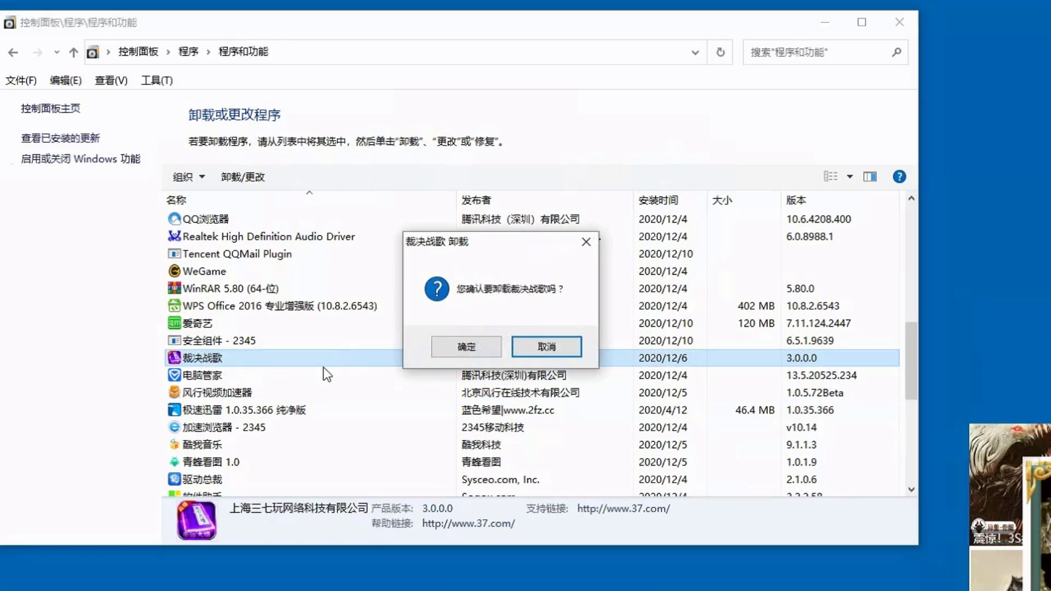
{"action": "left_click", "coordinate": [453, 353]}
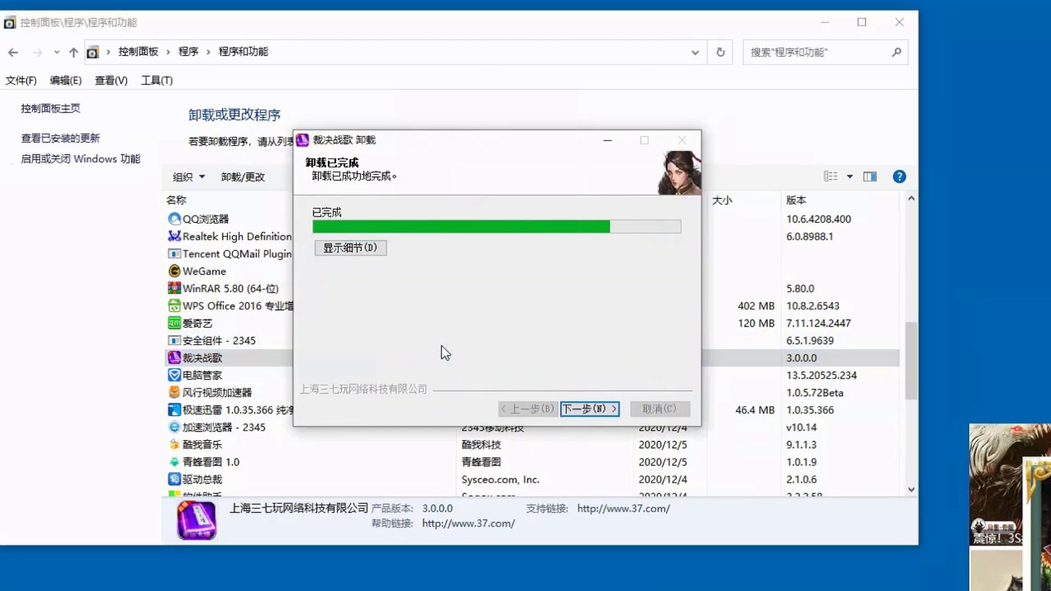
{"action": "left_click", "coordinate": [592, 406]}
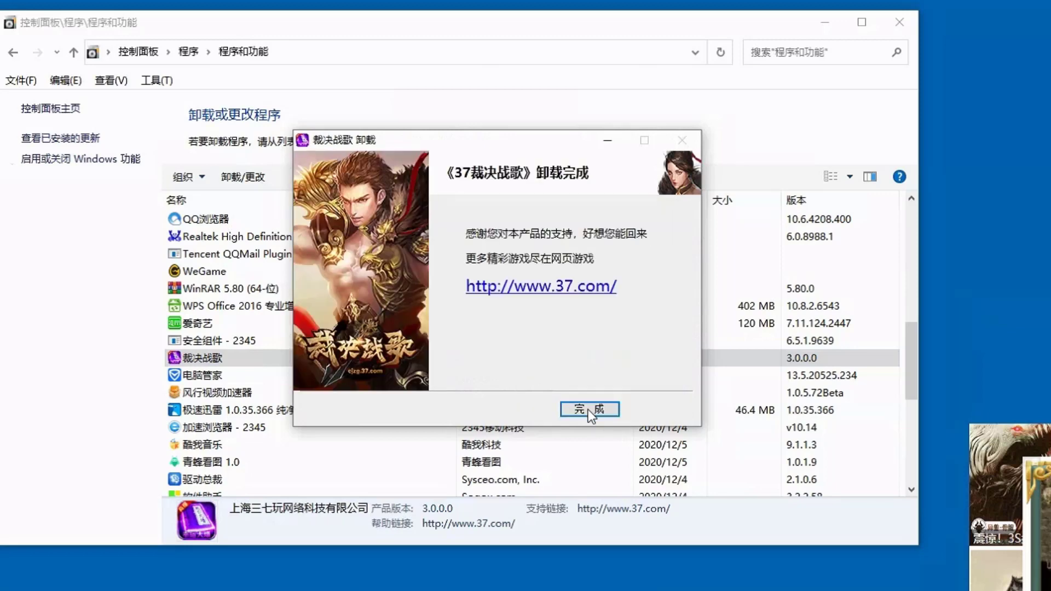
{"action": "left_click", "coordinate": [588, 410]}
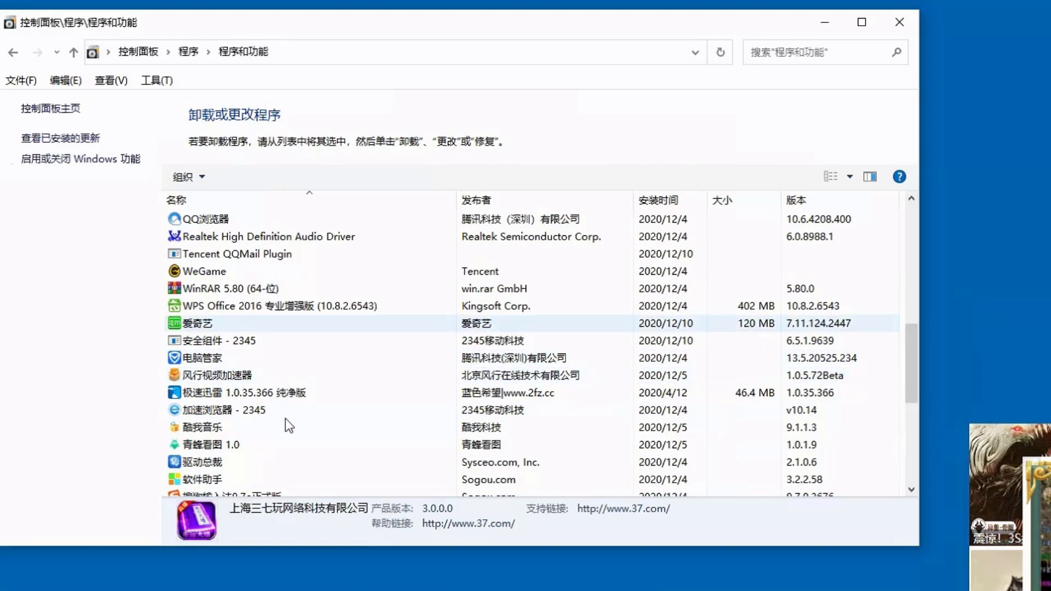
Step: Uninstall 万能压缩 1.5 with the option to delete the personal configuration, and close its uninstaller
{"action": "scroll", "coordinate": [235, 382], "scroll_direction": "down", "scroll_amount": 3}
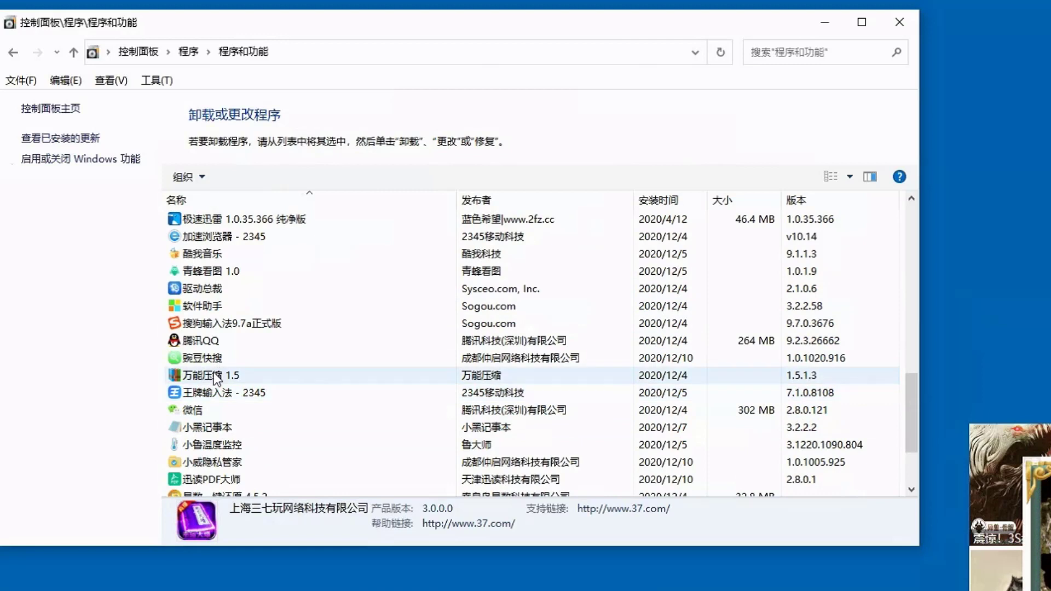
{"action": "left_click", "coordinate": [215, 376]}
{"action": "right_click", "coordinate": [214, 370]}
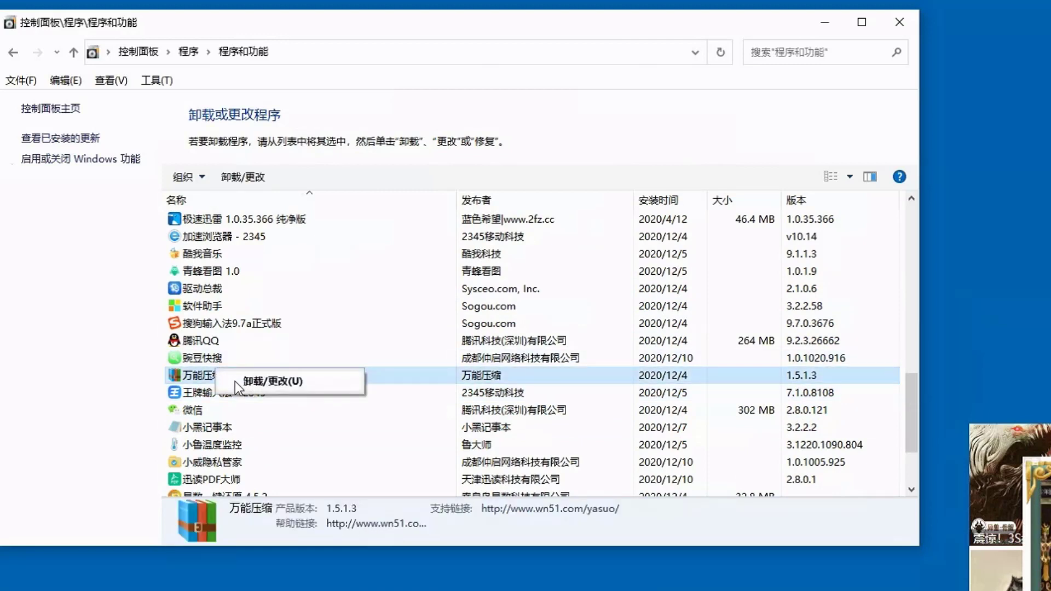
{"action": "left_click", "coordinate": [235, 382]}
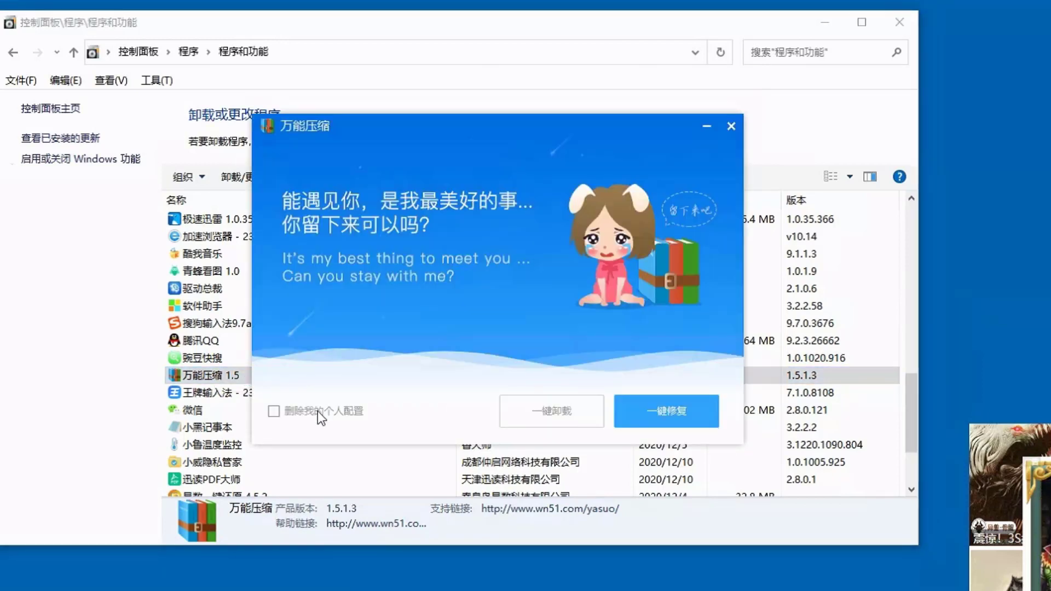
{"action": "left_click", "coordinate": [275, 413]}
{"action": "left_click", "coordinate": [566, 412]}
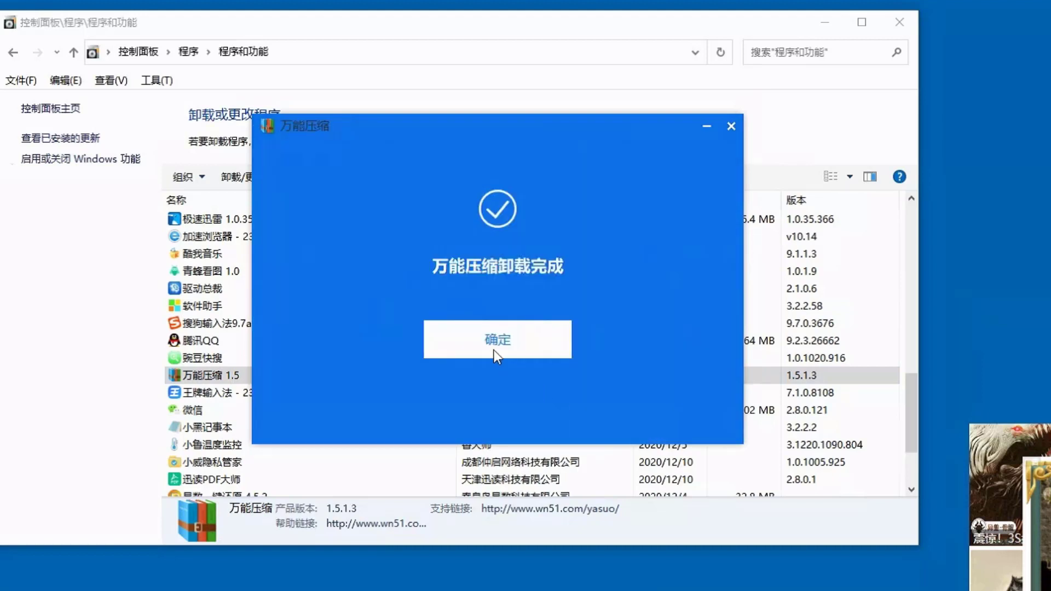
{"action": "left_click", "coordinate": [501, 347]}
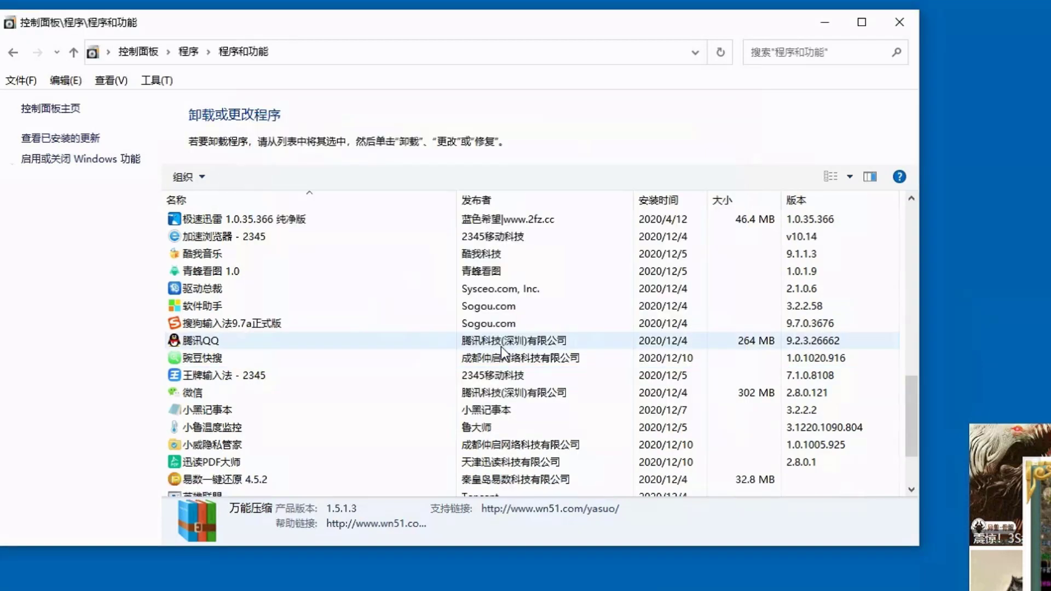
Step: Uninstall 豌豆快搜 from the installed programs, confirming the removal and closing its uninstaller
{"action": "right_click", "coordinate": [222, 356]}
{"action": "left_click", "coordinate": [241, 368]}
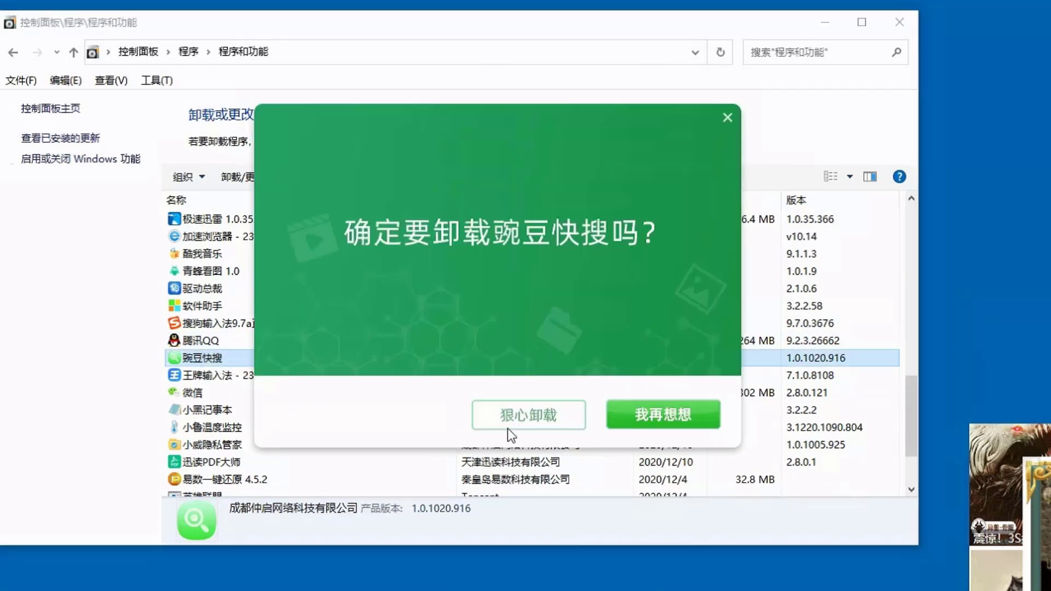
{"action": "left_click", "coordinate": [529, 426]}
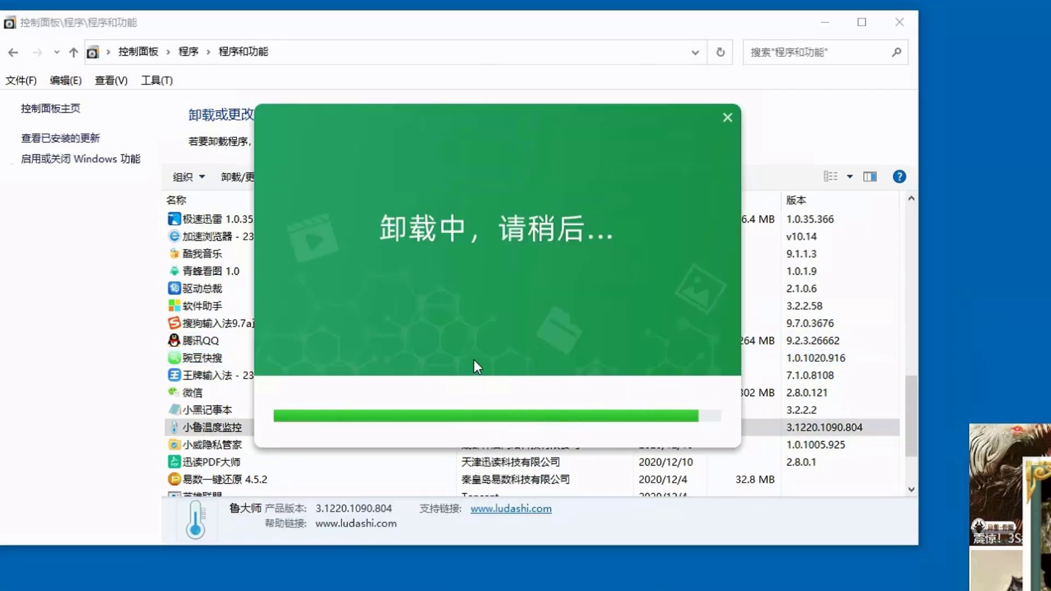
{"action": "left_click", "coordinate": [548, 413]}
Step: Uninstall 小威隐私管家 despite its file backup warning, closing the 热点资讯 news pop-up and the uninstaller
{"action": "right_click", "coordinate": [227, 425]}
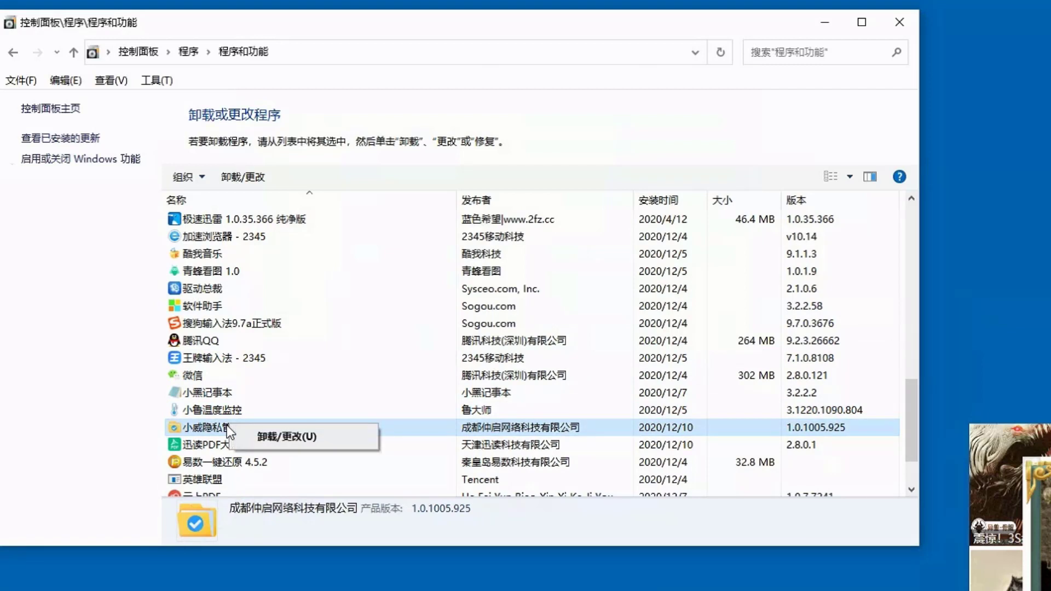
{"action": "left_click", "coordinate": [259, 436]}
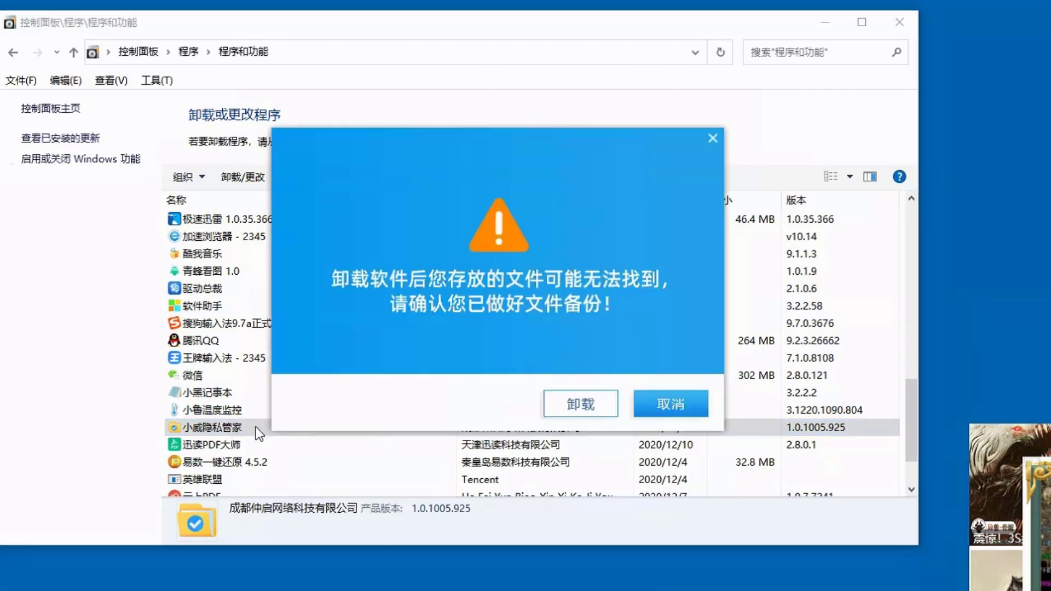
{"action": "left_click", "coordinate": [595, 394]}
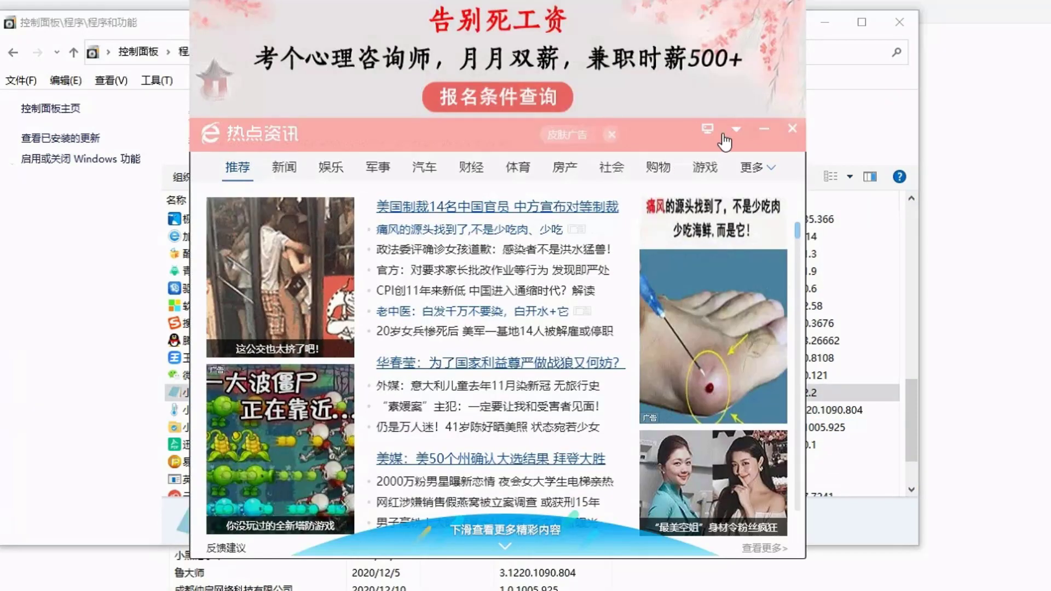
{"action": "left_click", "coordinate": [792, 128]}
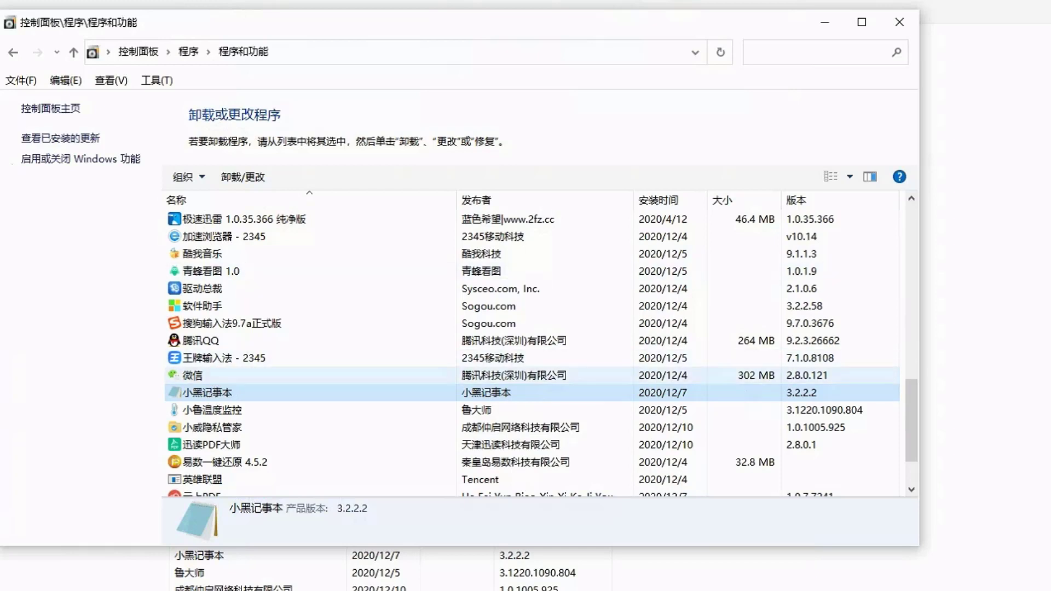
{"action": "left_click", "coordinate": [574, 404]}
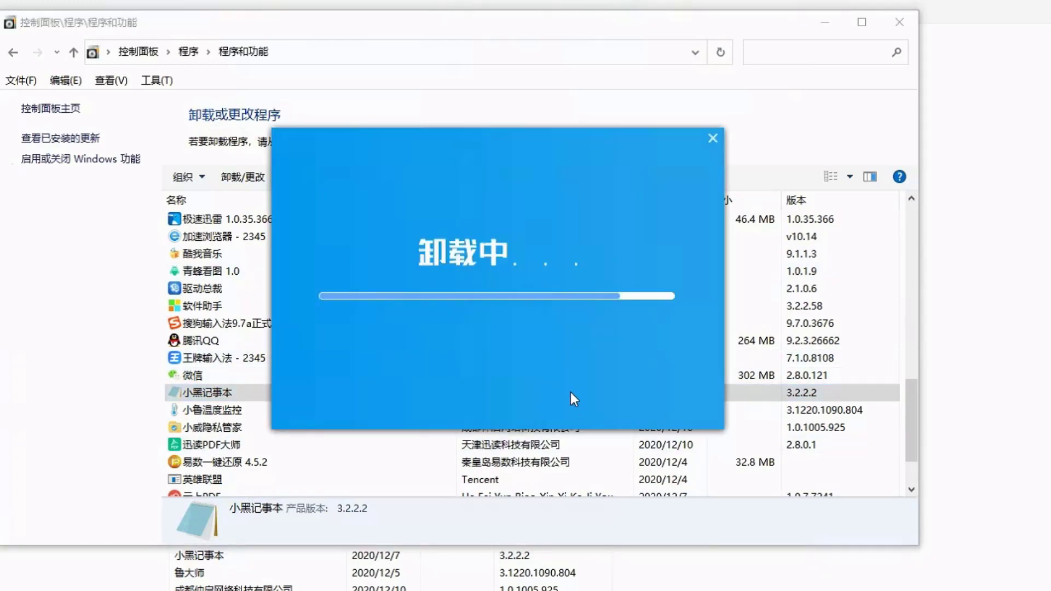
{"action": "left_click", "coordinate": [505, 297]}
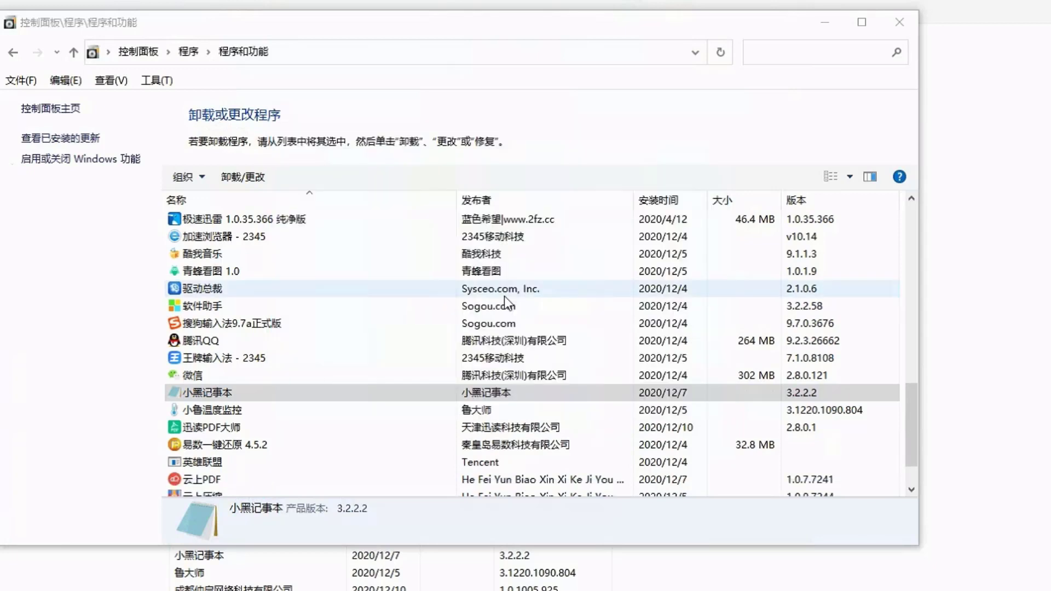
Step: Uninstall 小黑记事本 with the reason 我想直接卸载, and close its uninstaller without installing the latest version
{"action": "right_click", "coordinate": [222, 393]}
{"action": "left_click", "coordinate": [251, 400]}
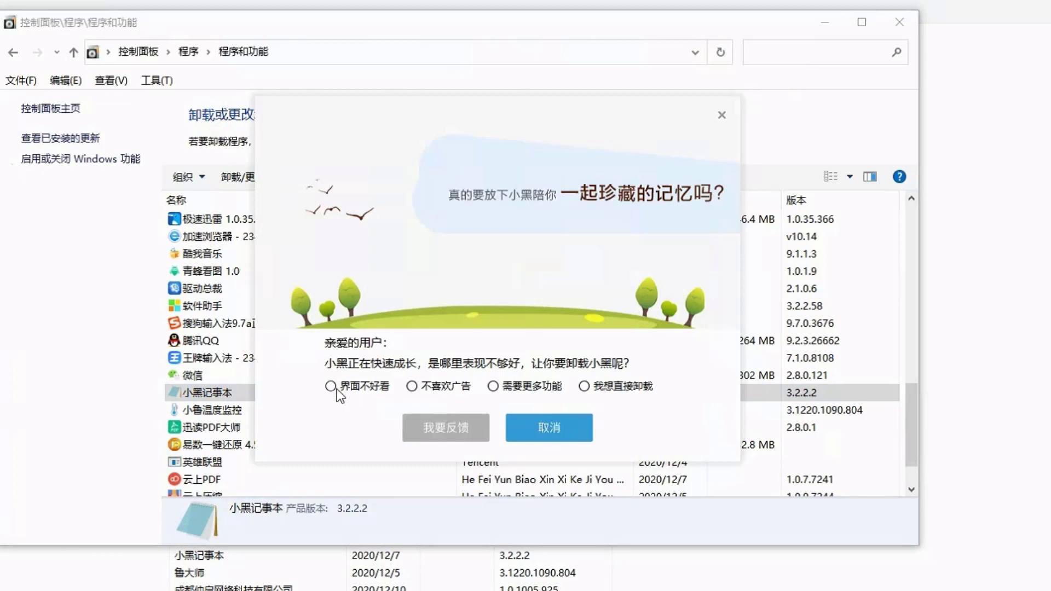
{"action": "left_click", "coordinate": [583, 388]}
{"action": "left_click", "coordinate": [534, 428]}
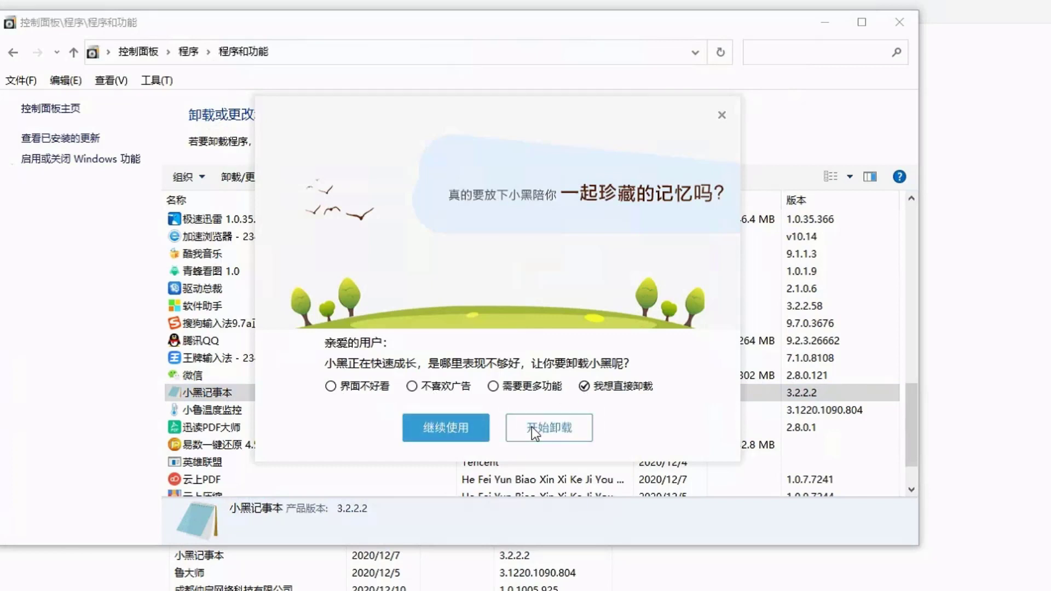
{"action": "left_click", "coordinate": [526, 331]}
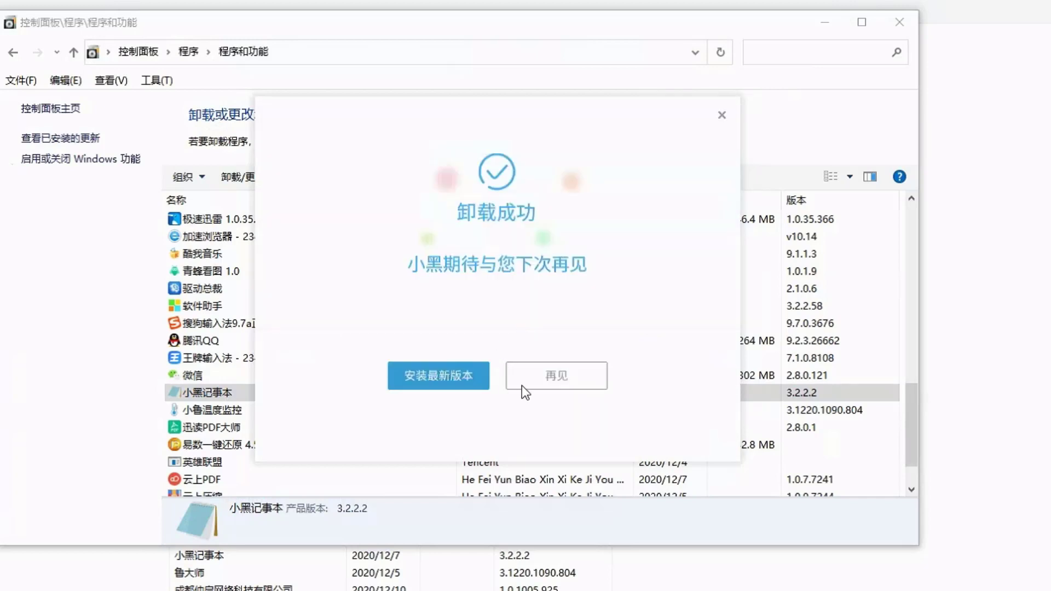
{"action": "left_click", "coordinate": [543, 382]}
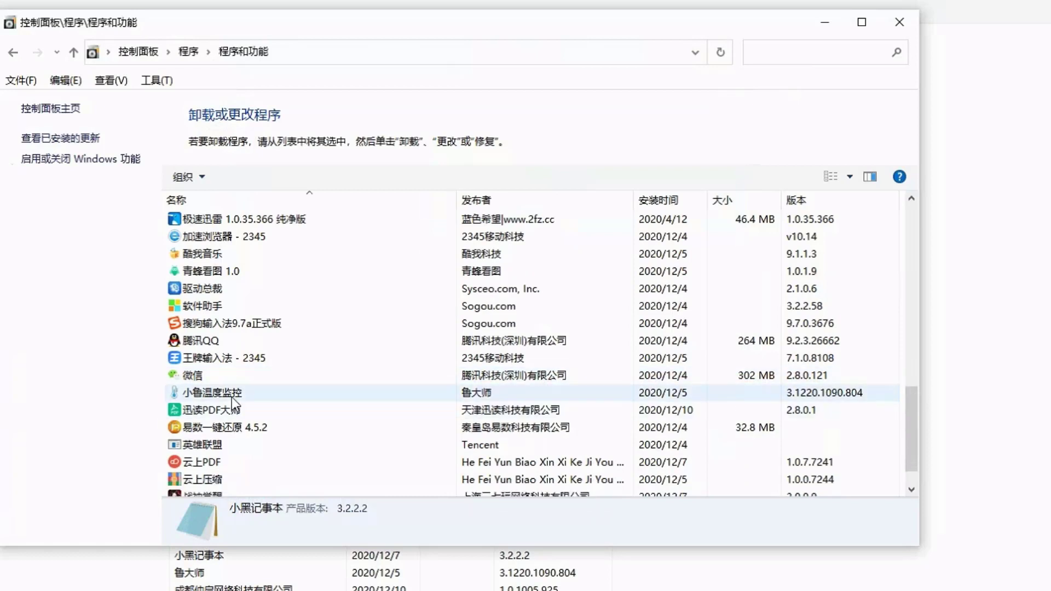
Step: Uninstall 迅读PDF大师 by choosing 狠心卸载 and clearing the option to keep user data
{"action": "left_click", "coordinate": [219, 409]}
{"action": "right_click", "coordinate": [219, 410]}
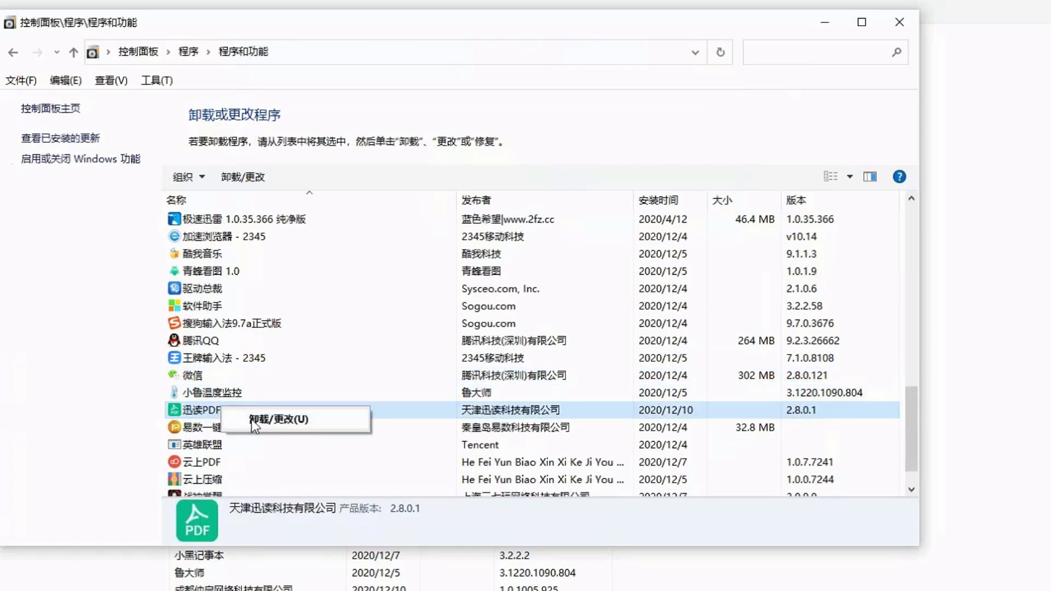
{"action": "left_click", "coordinate": [258, 419]}
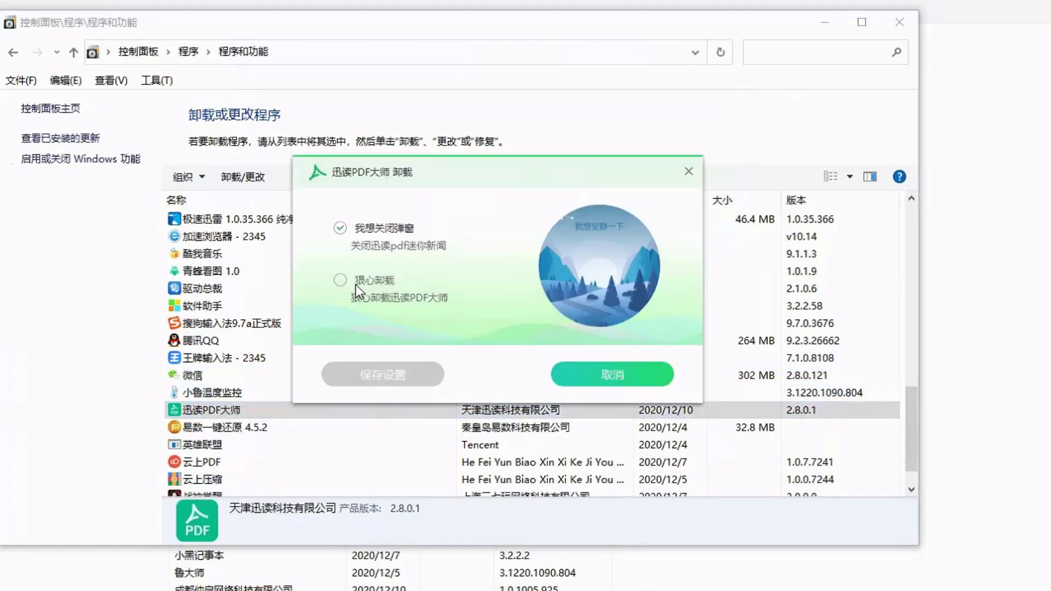
{"action": "left_click", "coordinate": [355, 282]}
{"action": "left_click", "coordinate": [400, 370]}
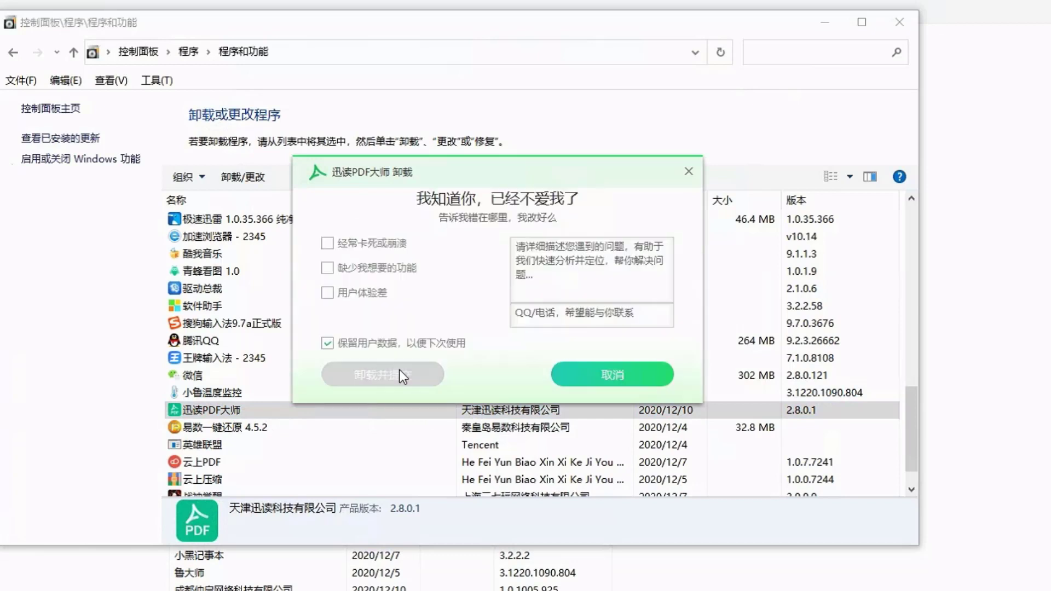
{"action": "left_click", "coordinate": [356, 346]}
{"action": "left_click", "coordinate": [383, 375]}
Step: Uninstall 云上压缩 from the installed programs and confirm the removal
{"action": "right_click", "coordinate": [215, 445]}
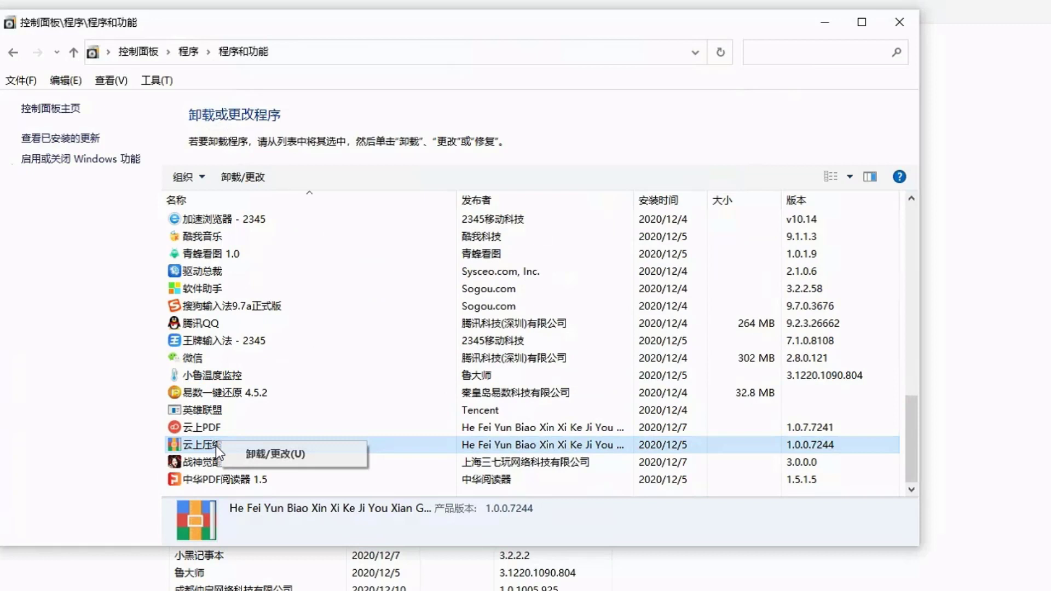
{"action": "left_click", "coordinate": [251, 452]}
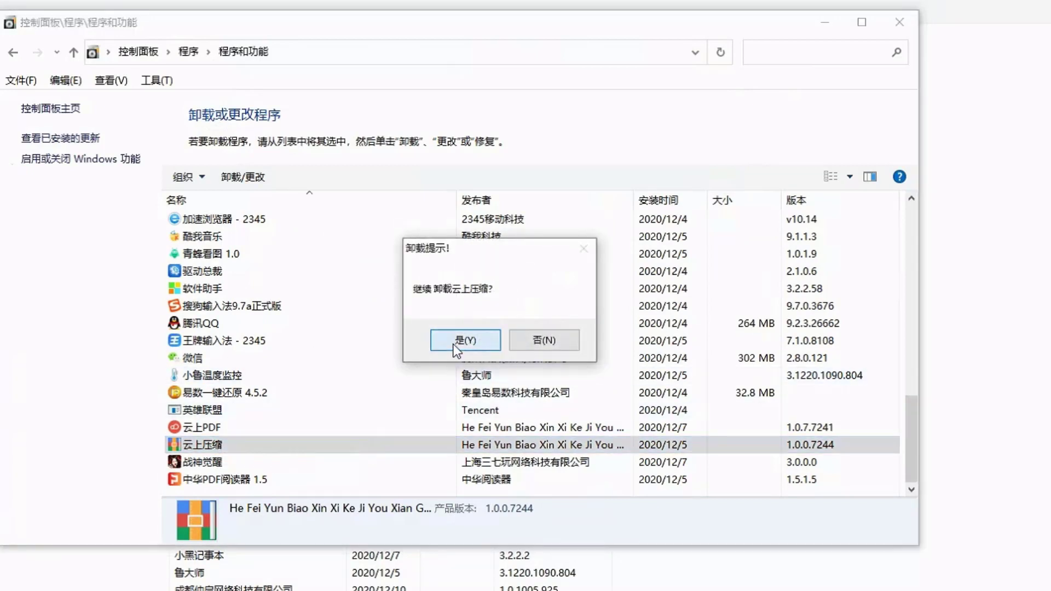
{"action": "left_click", "coordinate": [463, 348]}
Step: Uninstall 中华PDF阅读器 1.5 with the option to delete the personal configuration, and close its uninstaller
{"action": "left_click", "coordinate": [212, 480]}
{"action": "right_click", "coordinate": [219, 480]}
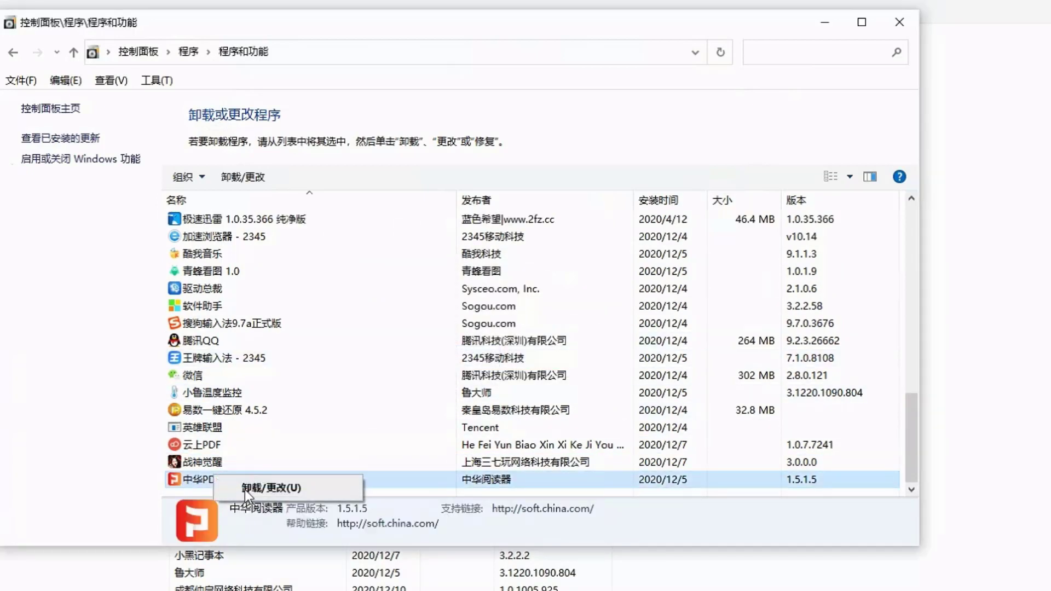
{"action": "left_click", "coordinate": [246, 489]}
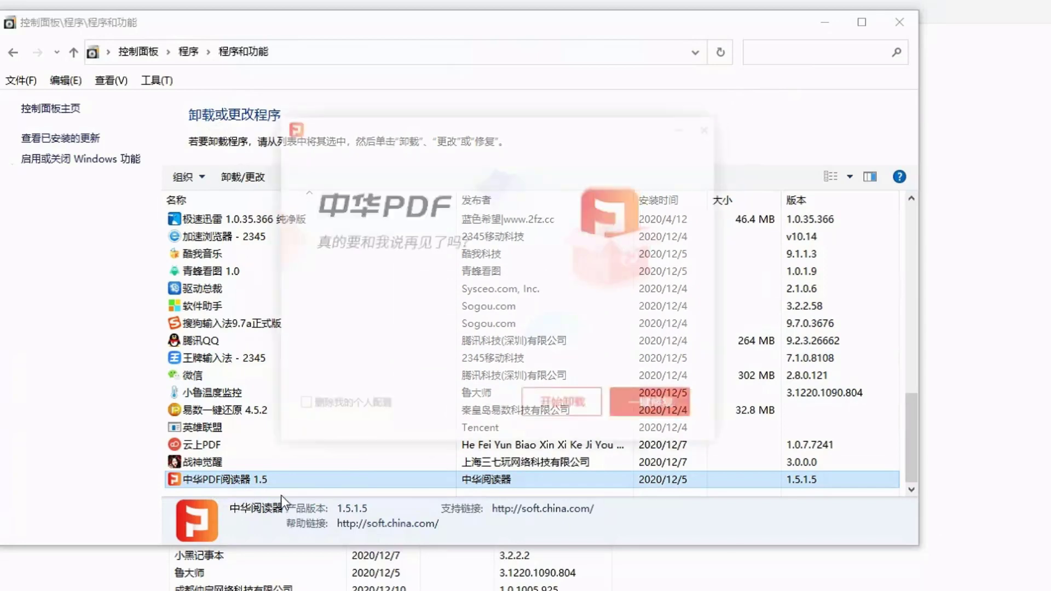
{"action": "left_click", "coordinate": [302, 406]}
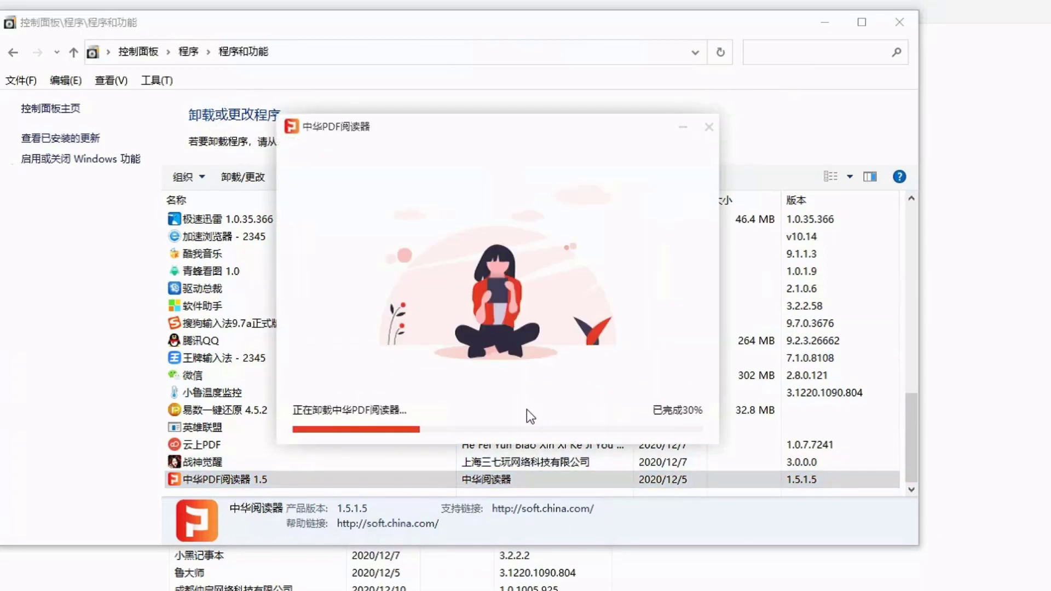
{"action": "left_click", "coordinate": [513, 338]}
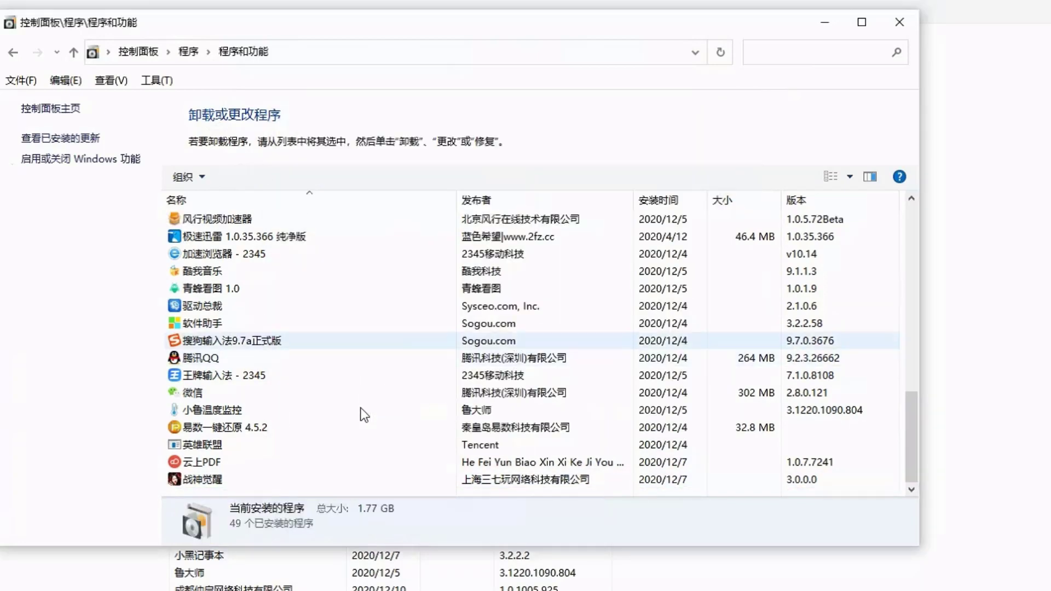
Step: Uninstall the game 战神觉醒 from the installed programs, confirming the removal and finishing its uninstall wizard
{"action": "left_click", "coordinate": [206, 479]}
{"action": "right_click", "coordinate": [206, 478]}
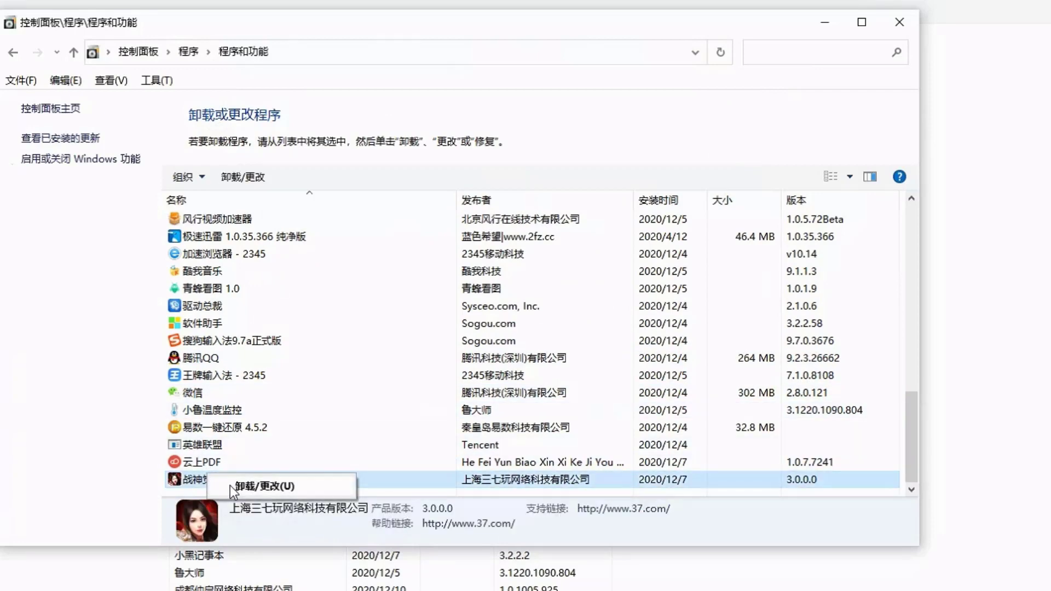
{"action": "left_click", "coordinate": [230, 485]}
{"action": "left_click", "coordinate": [471, 347]}
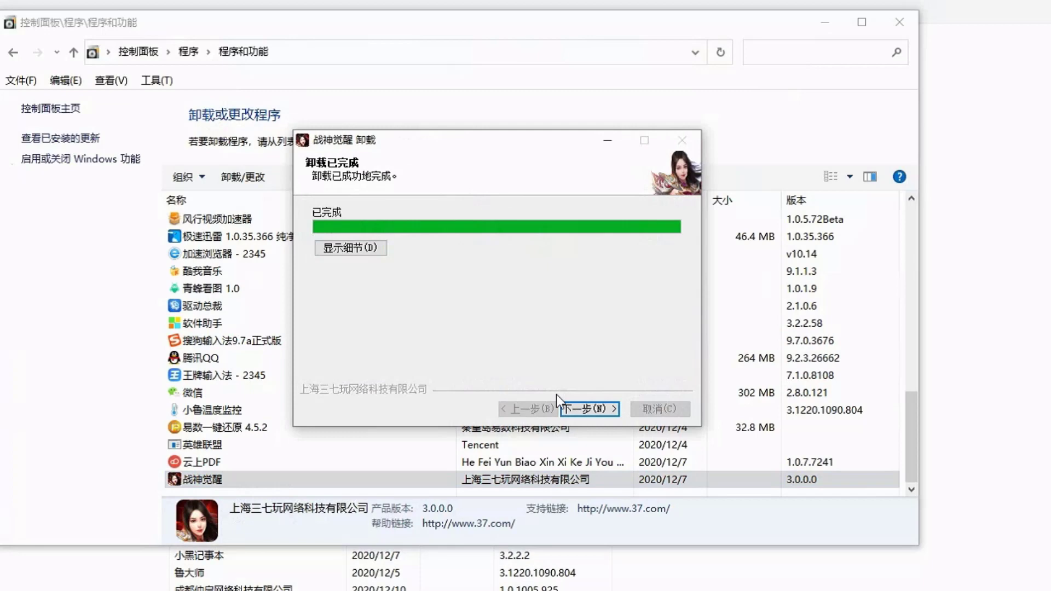
{"action": "left_click", "coordinate": [589, 410]}
{"action": "left_click", "coordinate": [593, 411]}
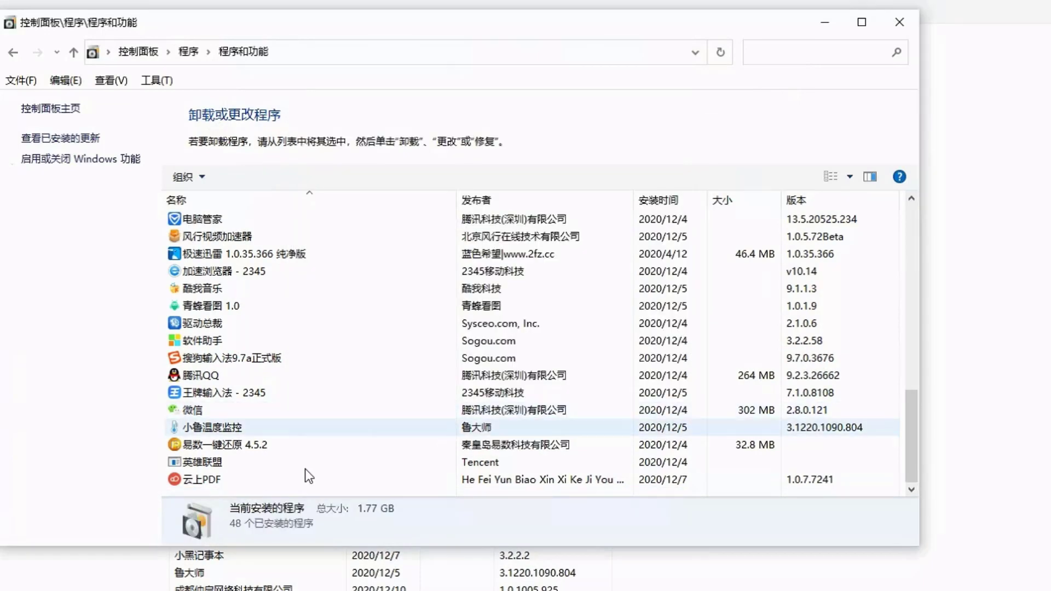
Step: Uninstall 云上PDF with its reading history deleted, giving 崩溃、闪退 as the reason, and close its uninstaller
{"action": "left_click", "coordinate": [206, 478]}
{"action": "right_click", "coordinate": [206, 478]}
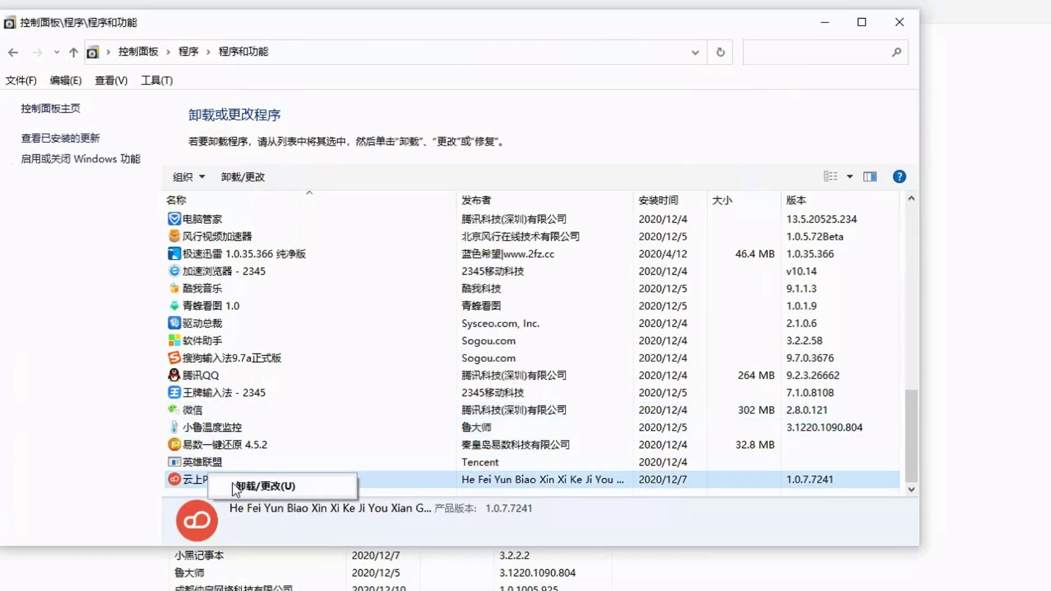
{"action": "left_click", "coordinate": [257, 486]}
{"action": "left_click", "coordinate": [347, 399]}
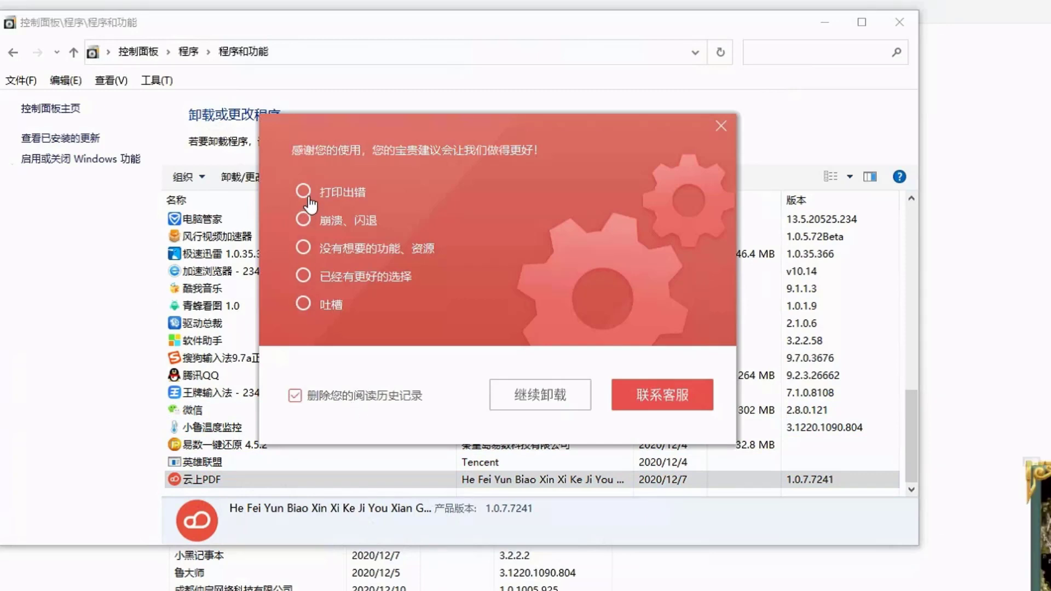
{"action": "left_click", "coordinate": [304, 219]}
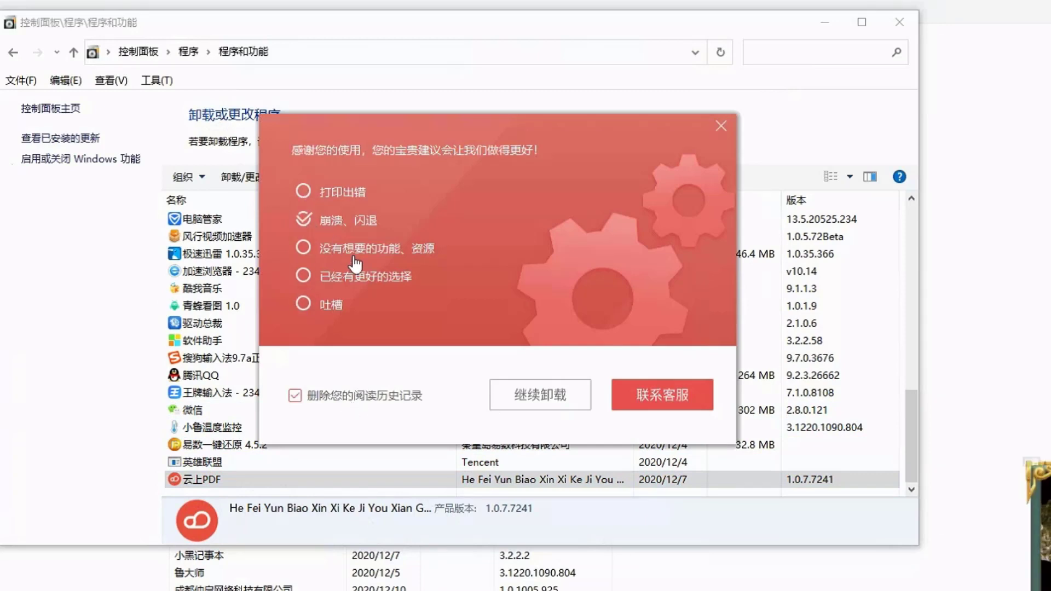
{"action": "left_click", "coordinate": [539, 405]}
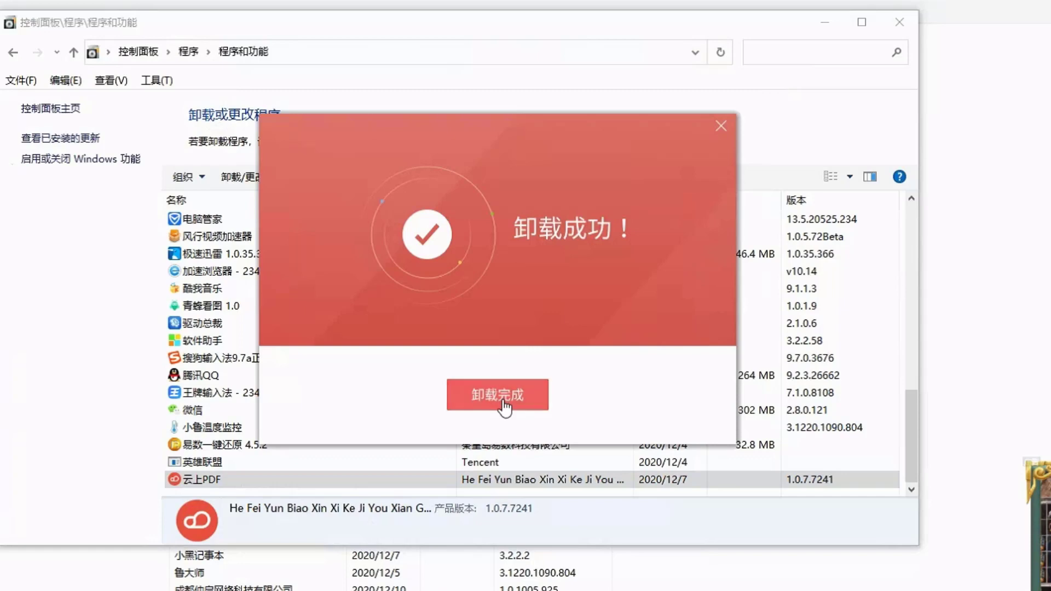
{"action": "left_click", "coordinate": [534, 399]}
Step: Uninstall Sogou's 软件助手 from the installed programs and close its uninstall wizard
{"action": "left_click", "coordinate": [211, 357]}
{"action": "right_click", "coordinate": [215, 357]}
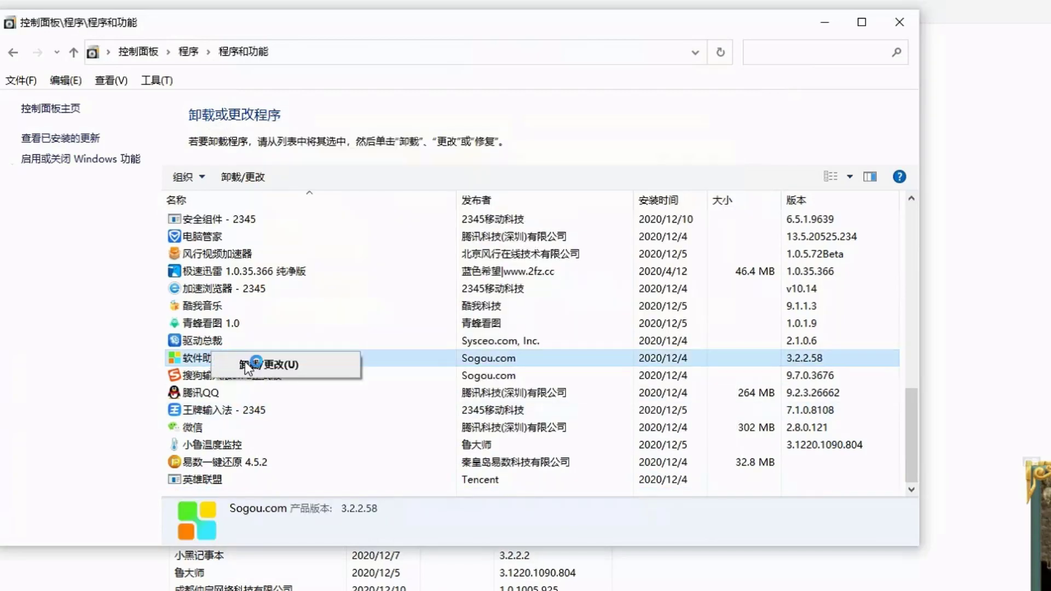
{"action": "left_click", "coordinate": [246, 361]}
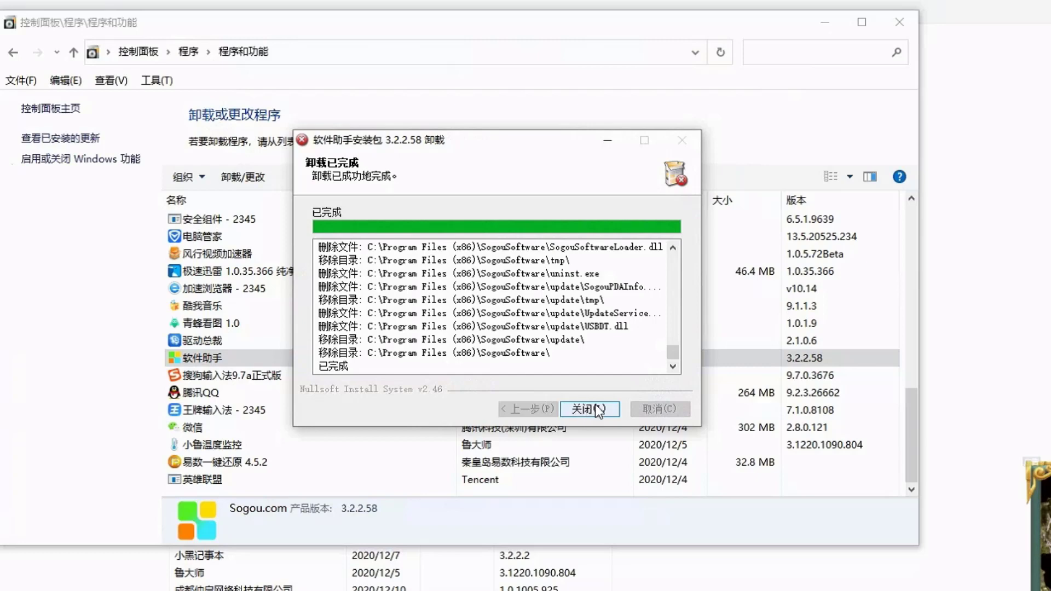
{"action": "left_click", "coordinate": [591, 409]}
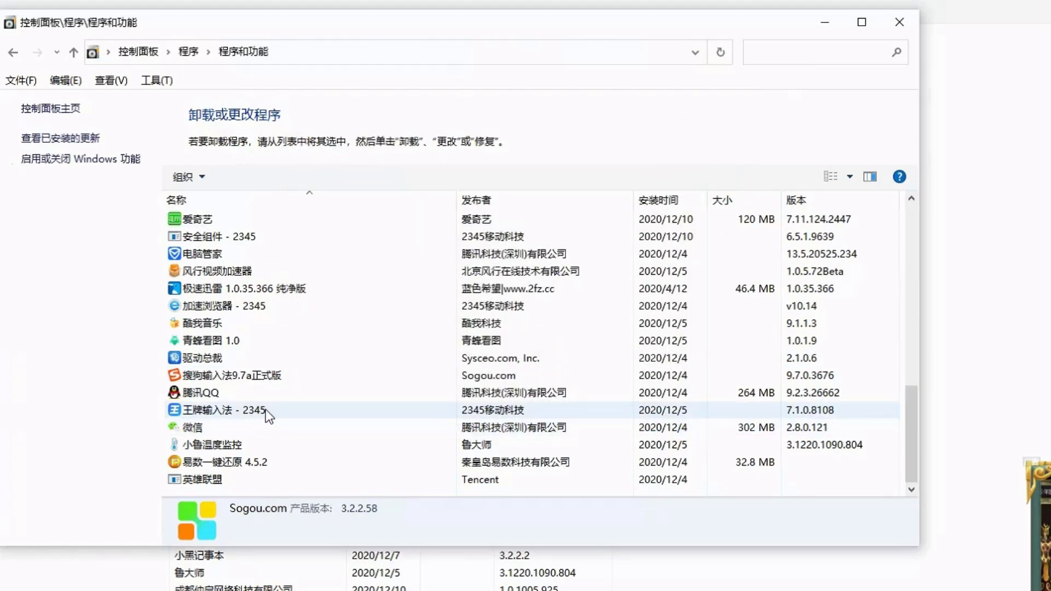
Step: Uninstall 青蜂看图 1.0 from the installed programs, confirming with 残忍抛弃 and closing its uninstaller
{"action": "left_click", "coordinate": [221, 340]}
{"action": "right_click", "coordinate": [226, 340]}
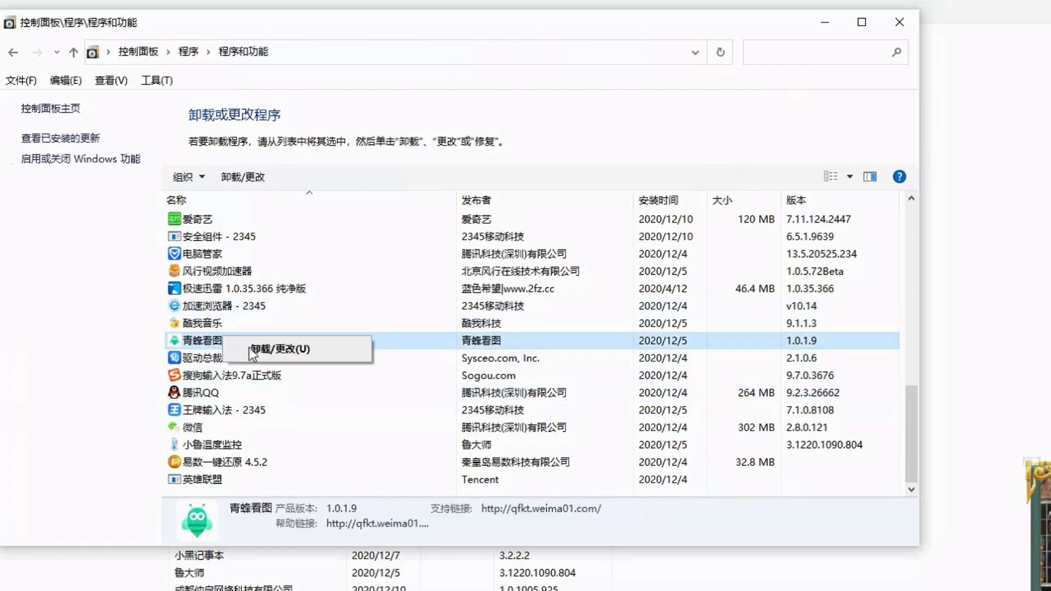
{"action": "left_click", "coordinate": [251, 349]}
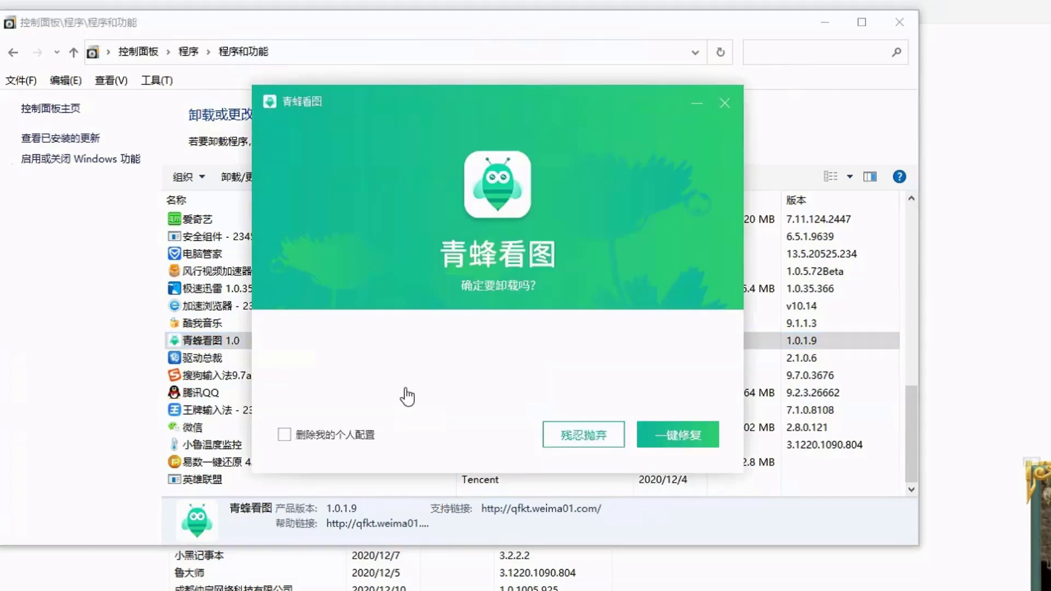
{"action": "left_click", "coordinate": [583, 436]}
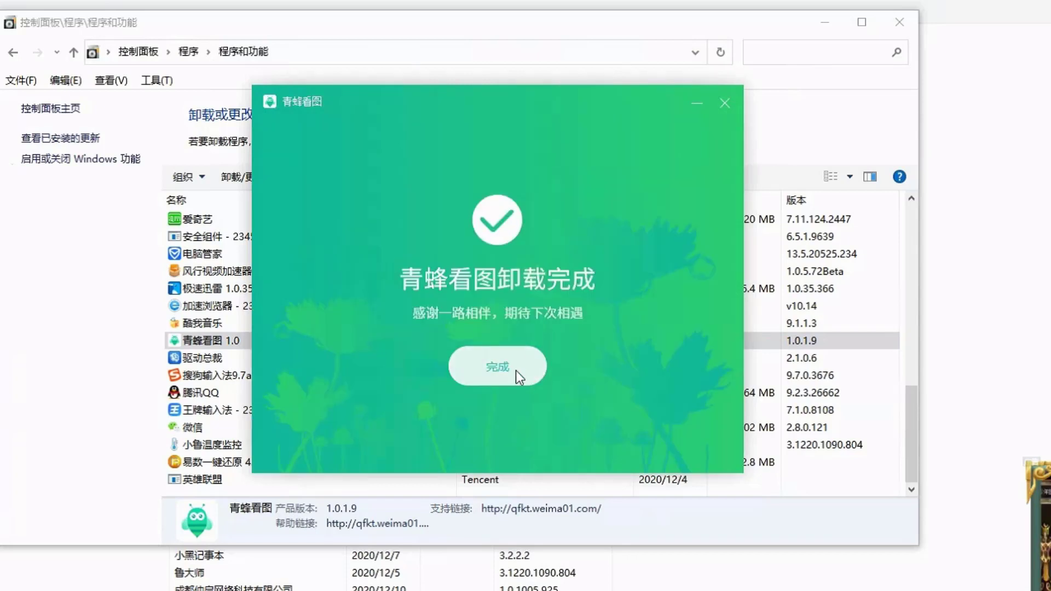
{"action": "left_click", "coordinate": [515, 370]}
Step: Uninstall 王牌输入法 - 2345 with its personal settings and dictionary deleted, giving 打字不准 as the reason, and close its uninstaller
{"action": "left_click", "coordinate": [221, 410]}
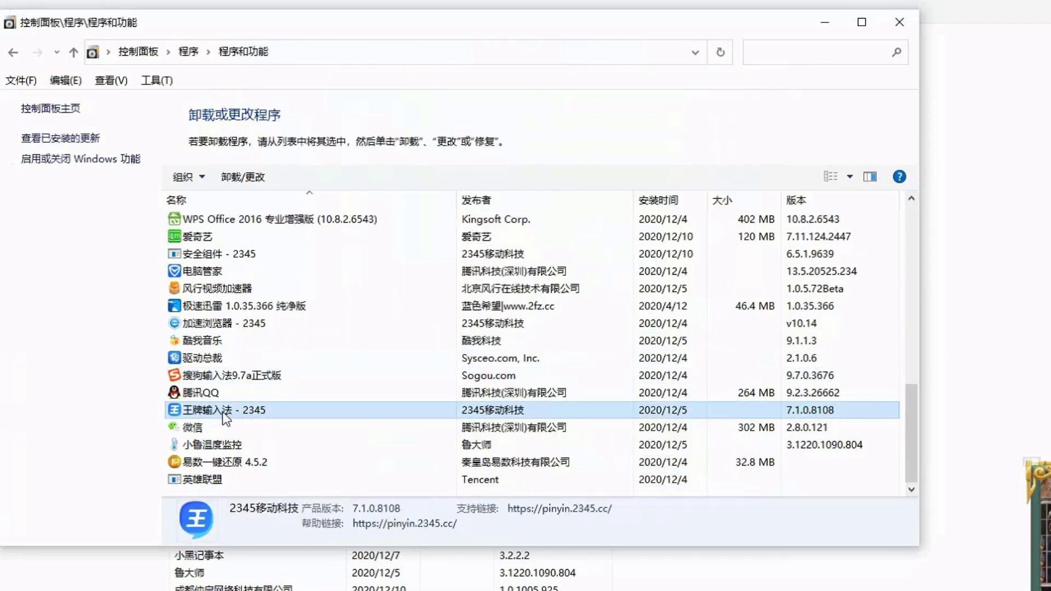
{"action": "right_click", "coordinate": [225, 410]}
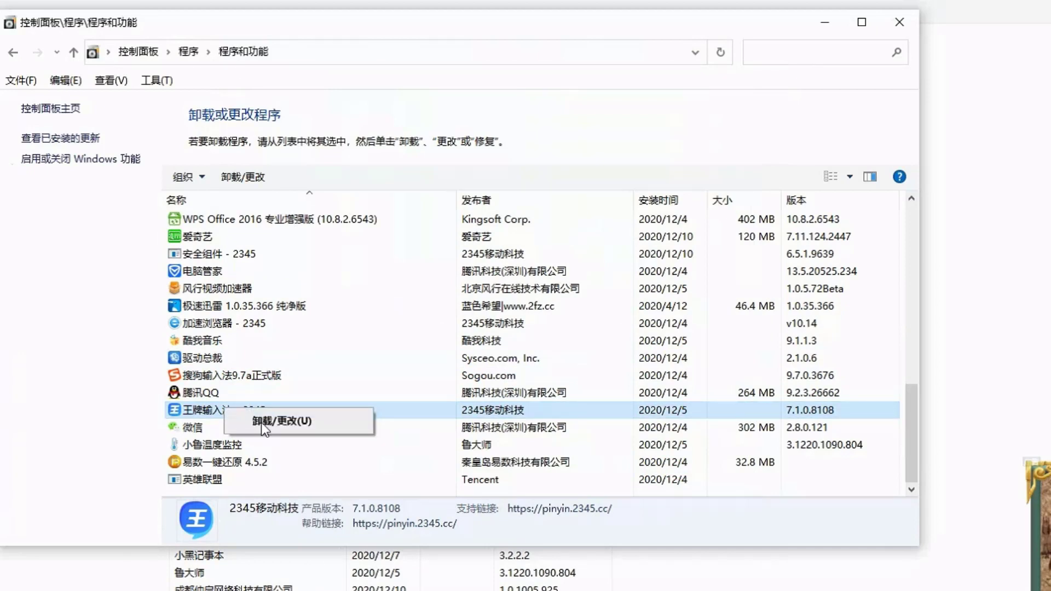
{"action": "left_click", "coordinate": [265, 419]}
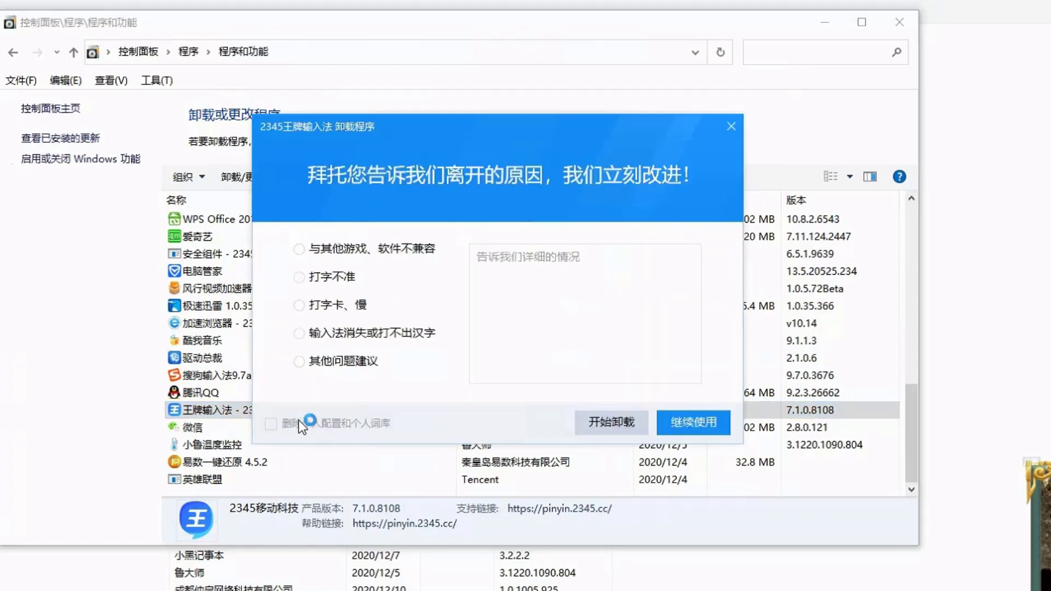
{"action": "left_click", "coordinate": [300, 277]}
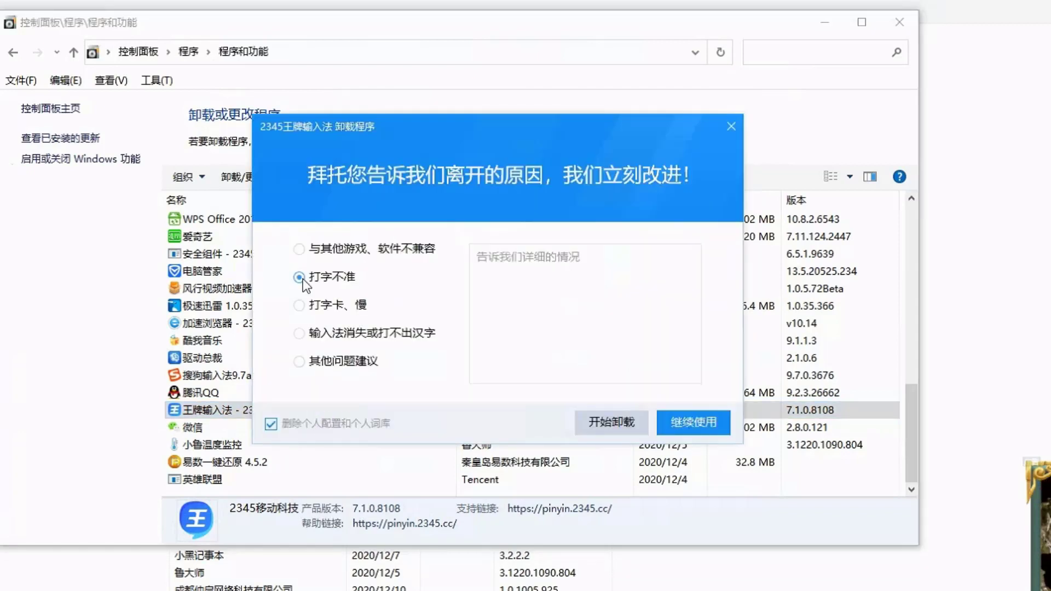
{"action": "left_click", "coordinate": [597, 427]}
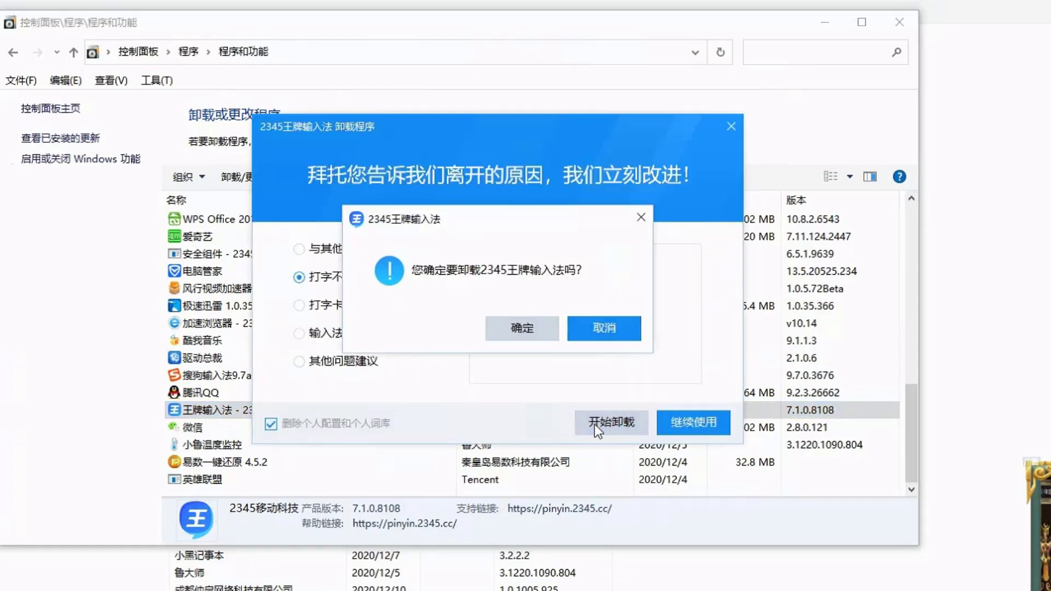
{"action": "left_click", "coordinate": [518, 330]}
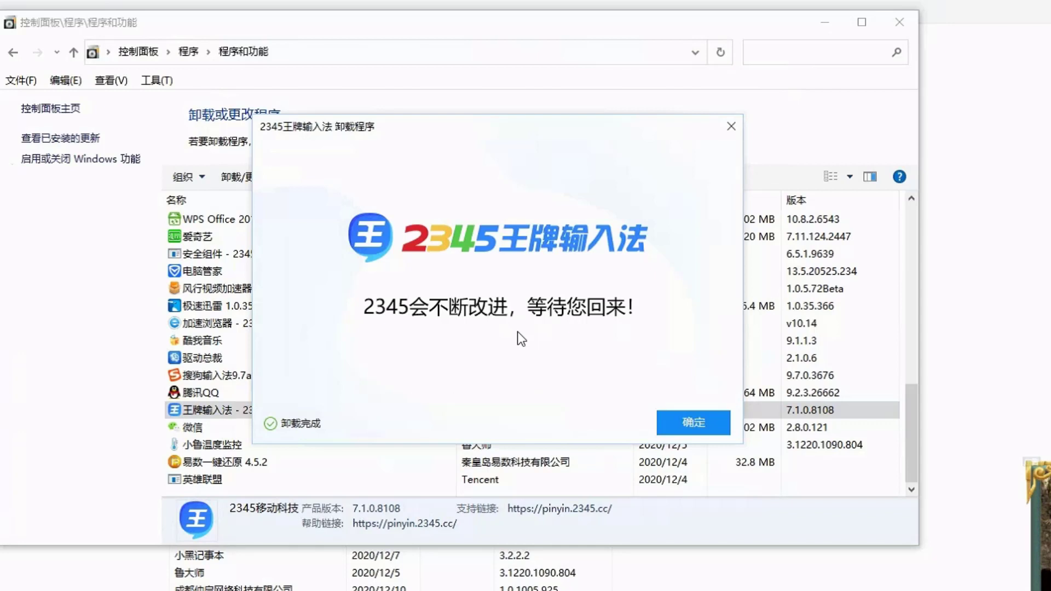
{"action": "left_click", "coordinate": [682, 423]}
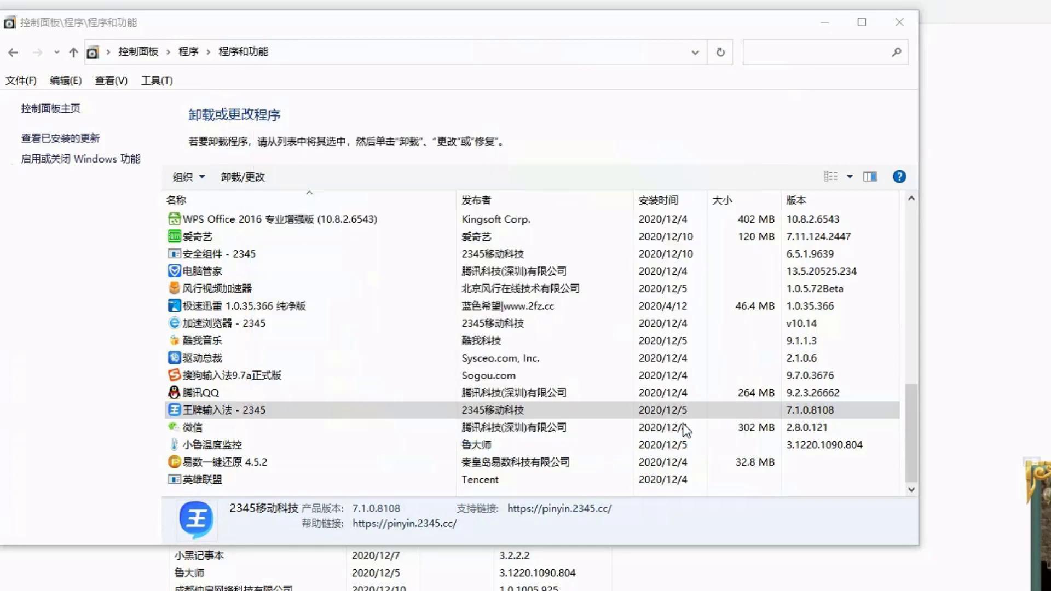
Step: Uninstall 风行视频加速器 from the installed programs, continuing past the points reminder and finishing its uninstaller
{"action": "left_click", "coordinate": [231, 306]}
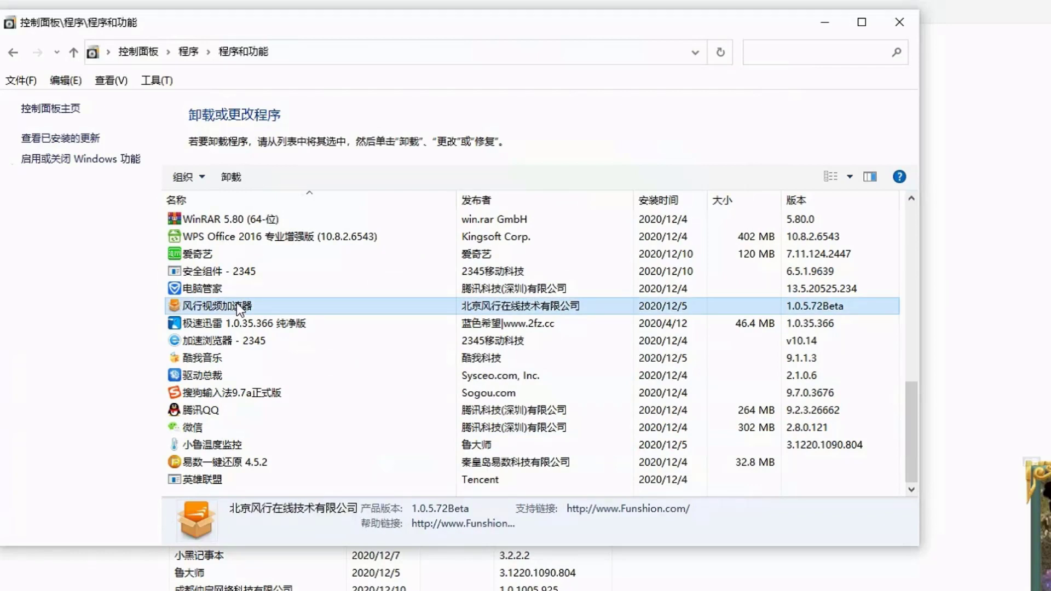
{"action": "right_click", "coordinate": [236, 304]}
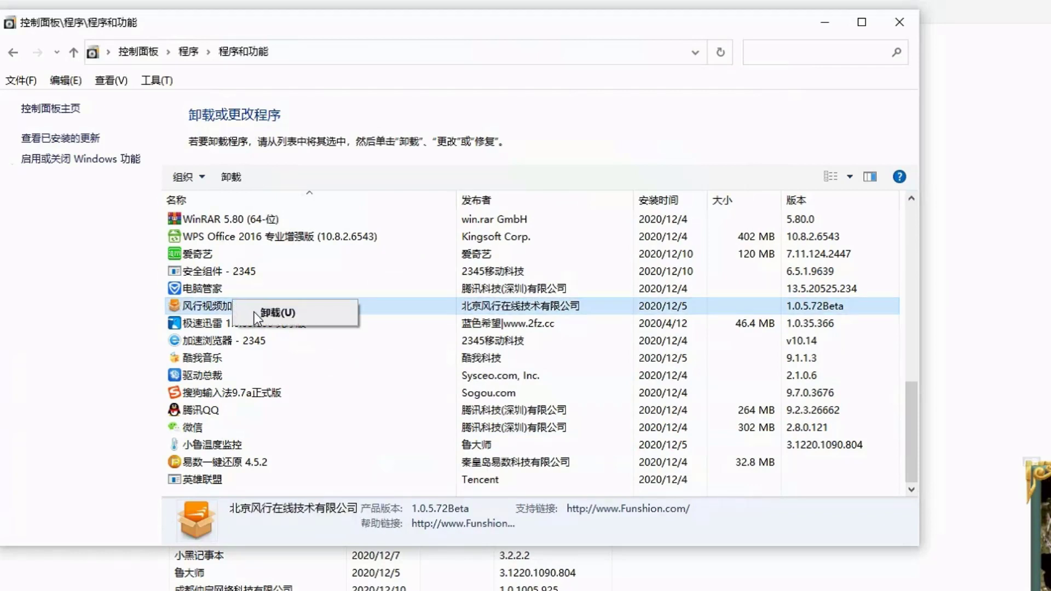
{"action": "left_click", "coordinate": [271, 314]}
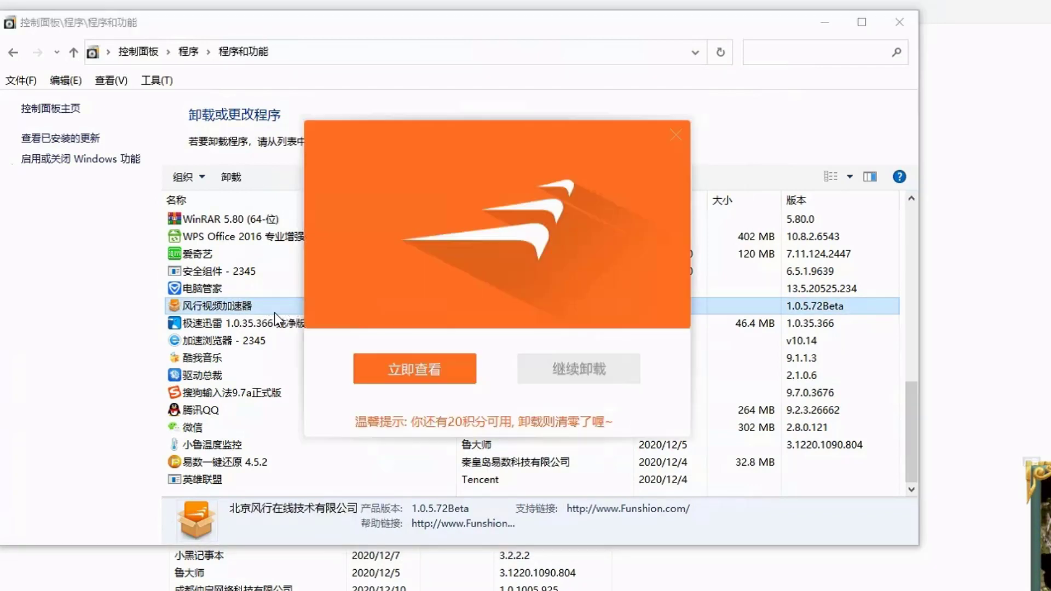
{"action": "left_click", "coordinate": [592, 370]}
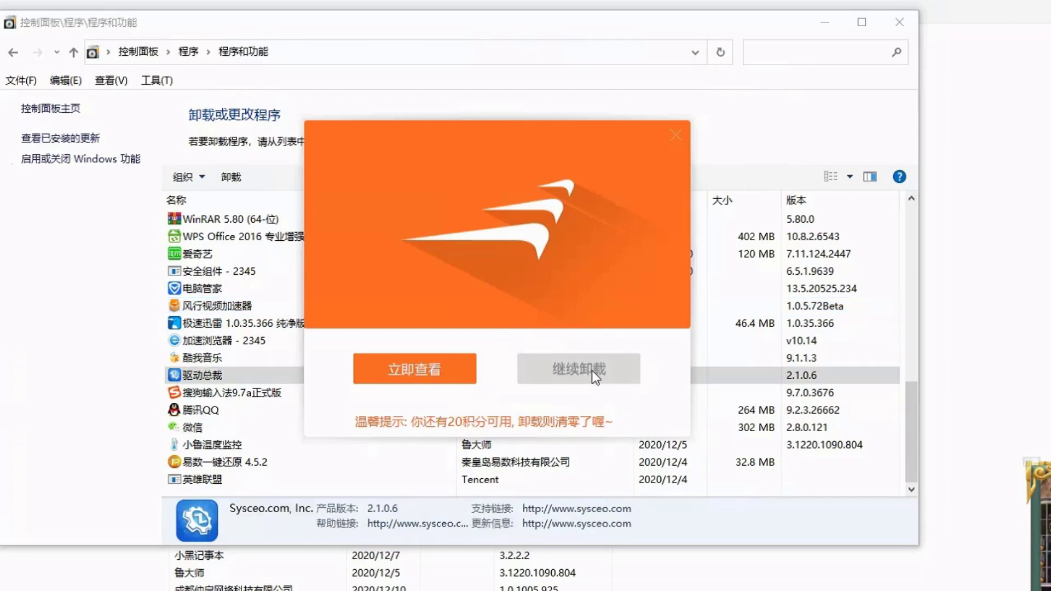
{"action": "left_click", "coordinate": [593, 370]}
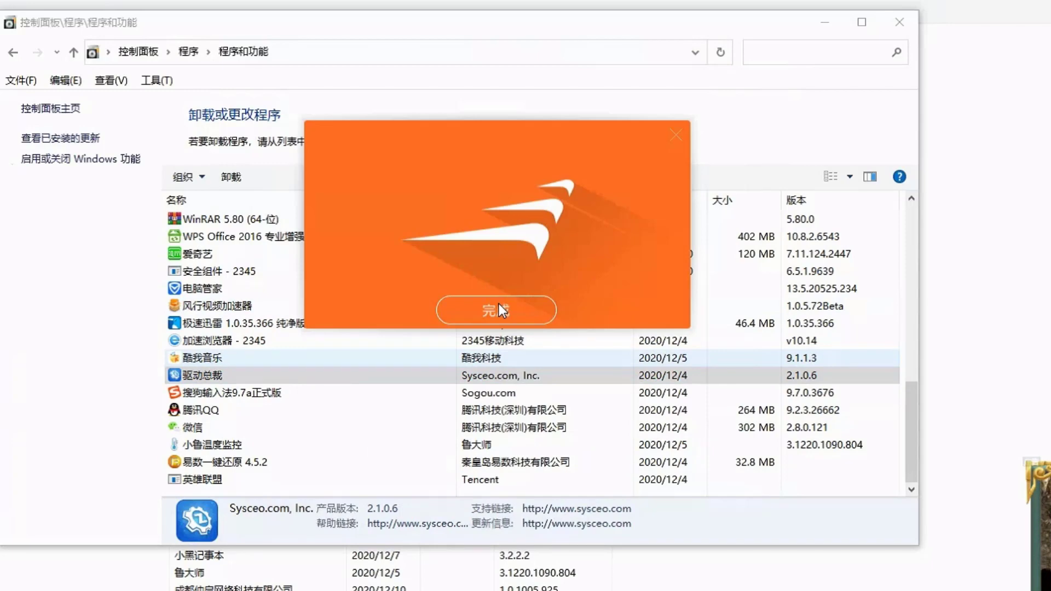
{"action": "left_click", "coordinate": [504, 311]}
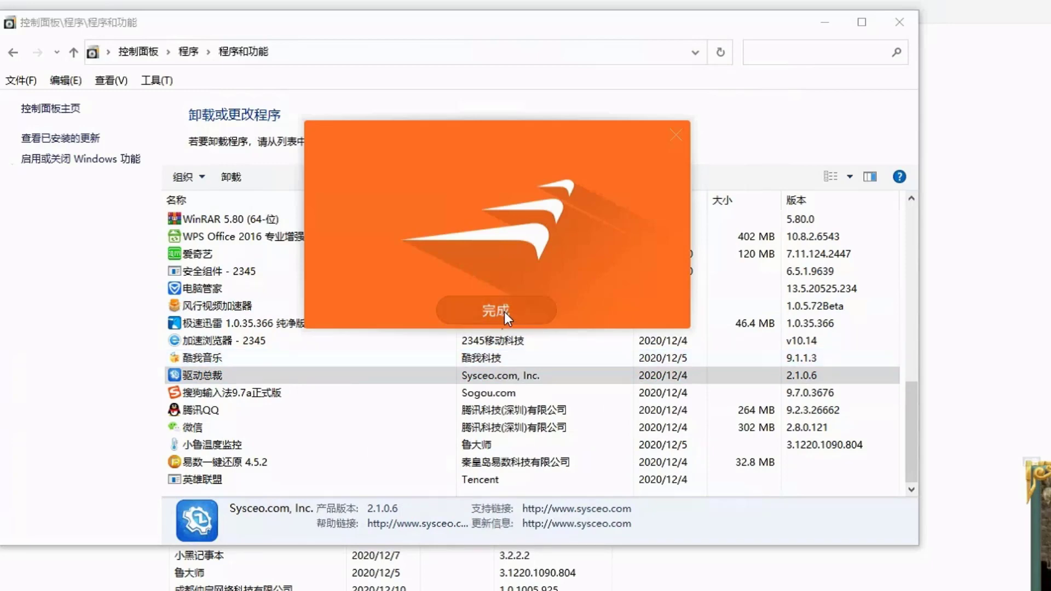
Step: Uninstall FileAssistor and its components, confirming with 狠心卸载 and closing its uninstaller
{"action": "right_click", "coordinate": [221, 338]}
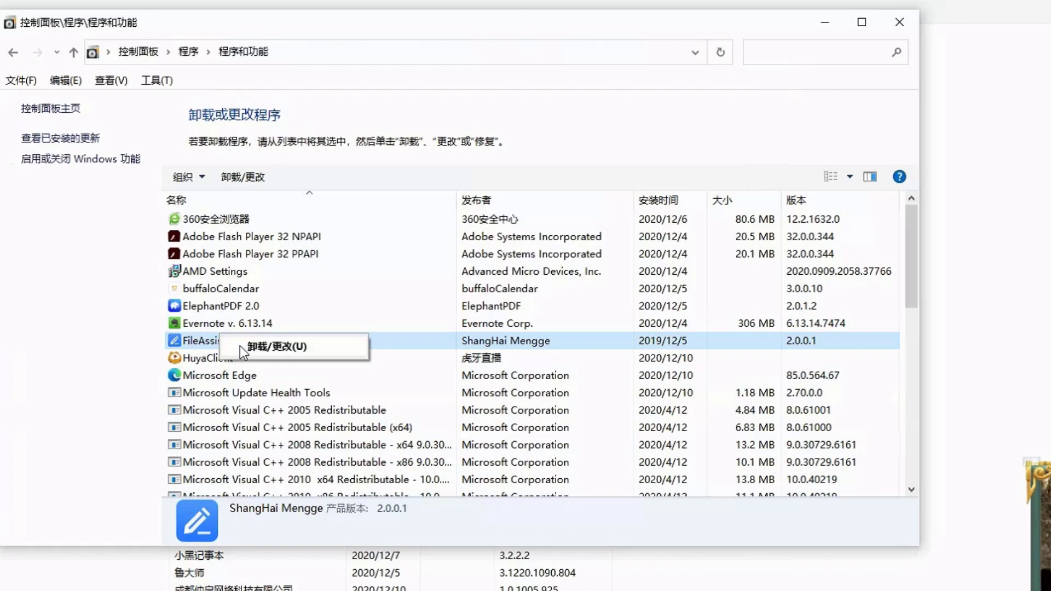
{"action": "left_click", "coordinate": [240, 346]}
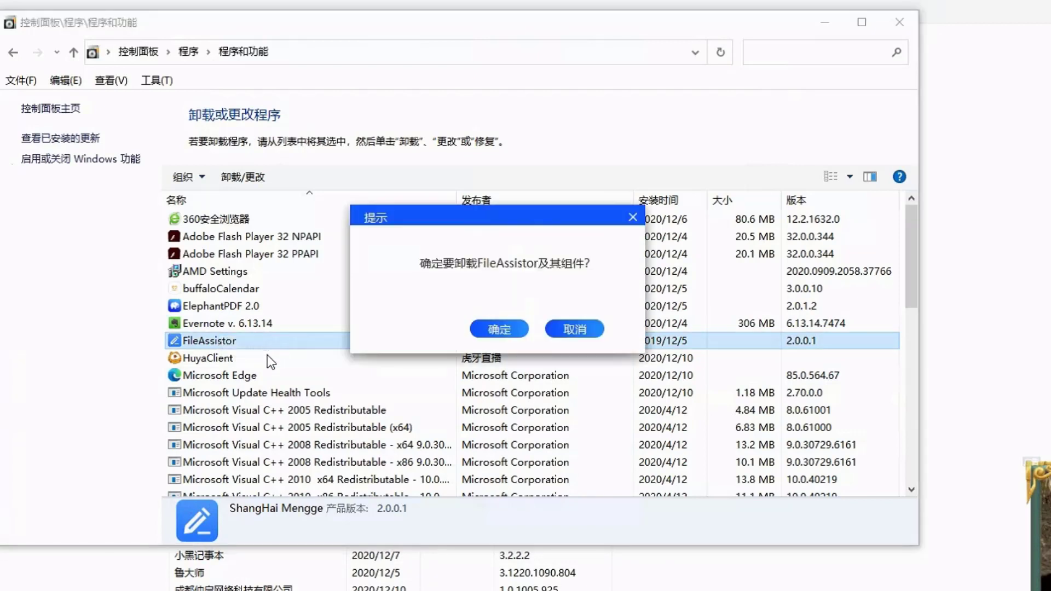
{"action": "left_click", "coordinate": [493, 329]}
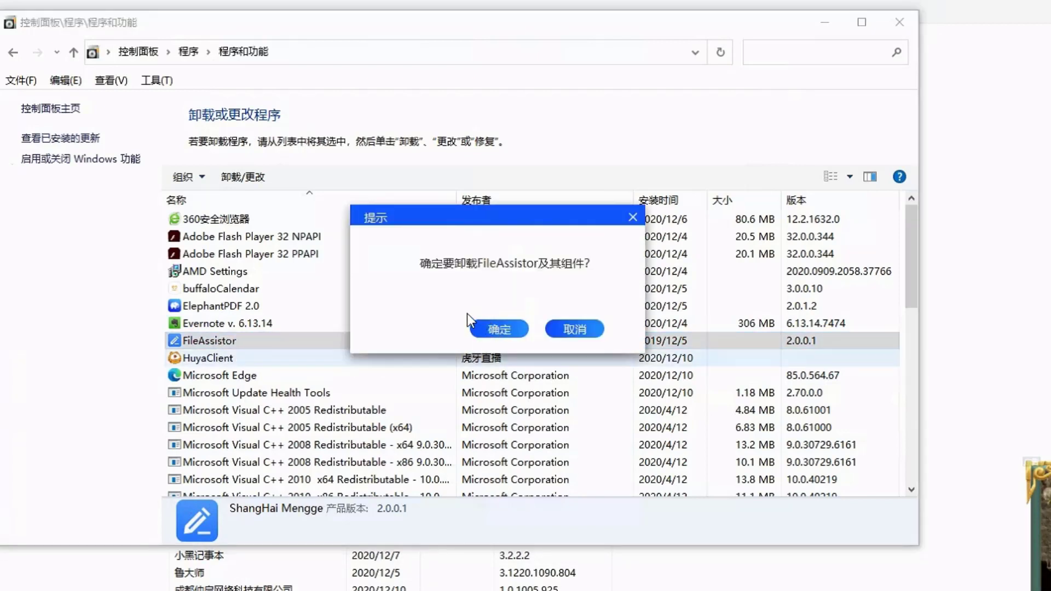
{"action": "left_click", "coordinate": [496, 330]}
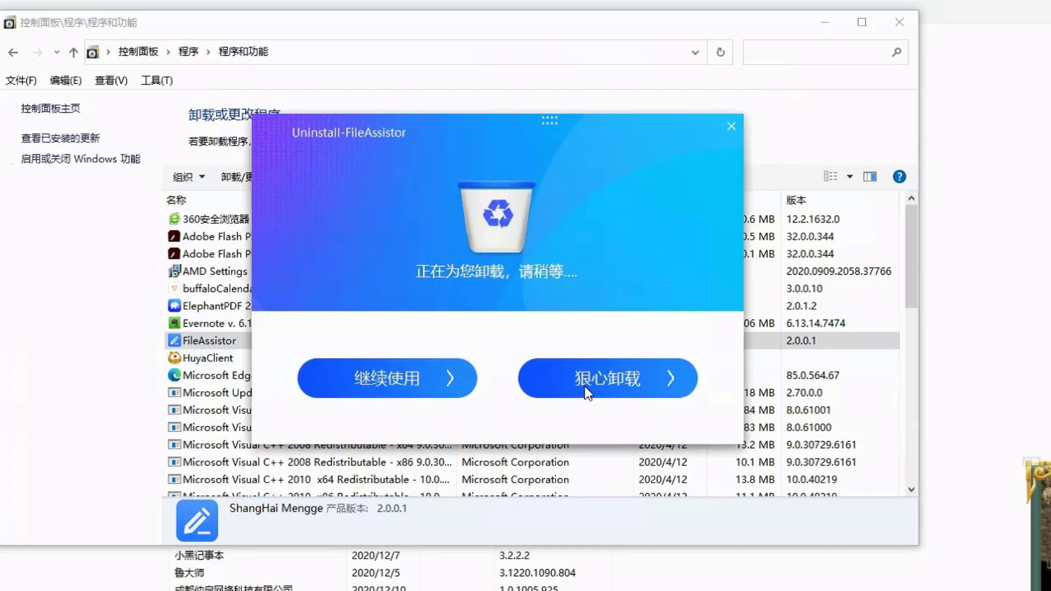
{"action": "left_click", "coordinate": [610, 378]}
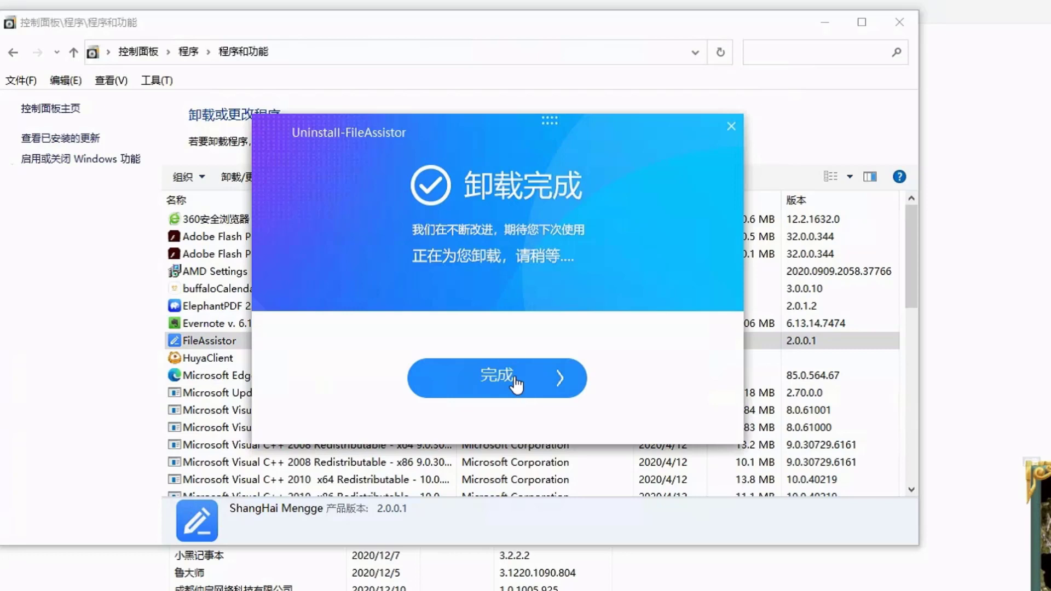
{"action": "left_click", "coordinate": [517, 384]}
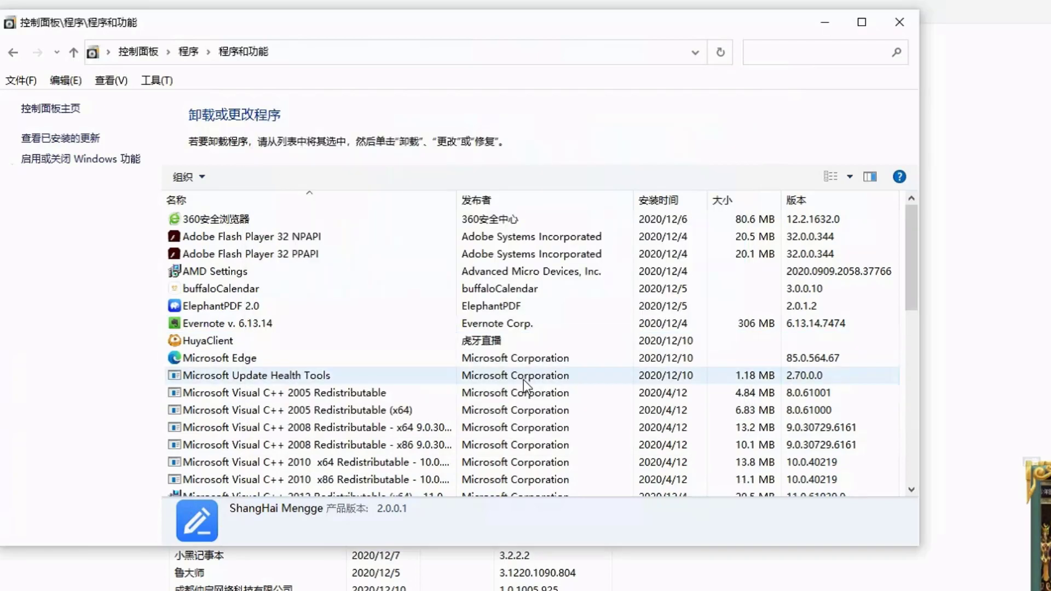
Step: Uninstall Evernote v. 6.13.14, dismissing the stock advertisement and the QQ浏览器 default-browser prompt before confirming the removal
{"action": "left_click", "coordinate": [239, 327]}
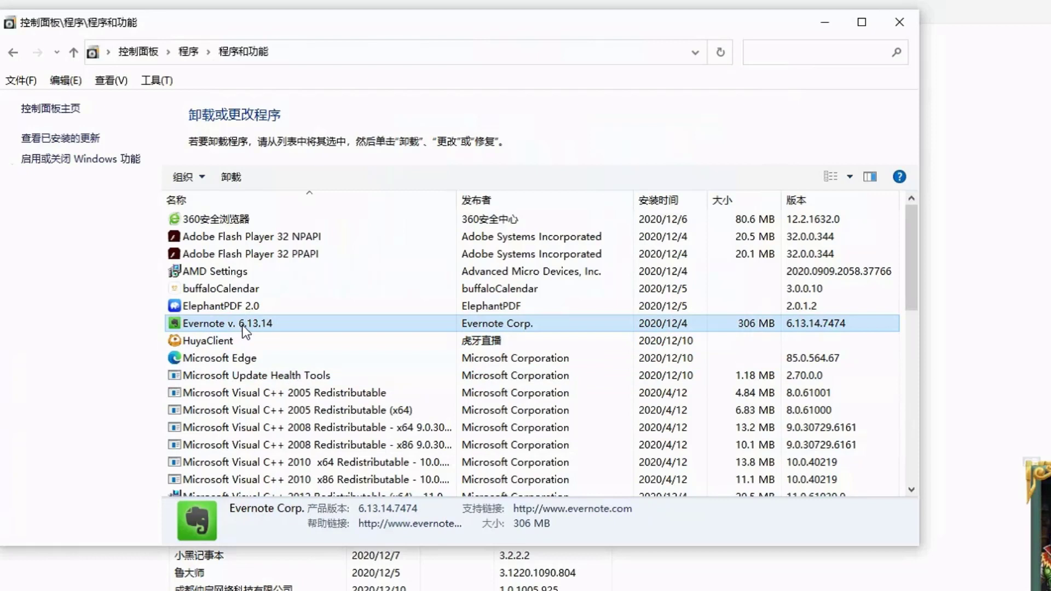
{"action": "right_click", "coordinate": [246, 326]}
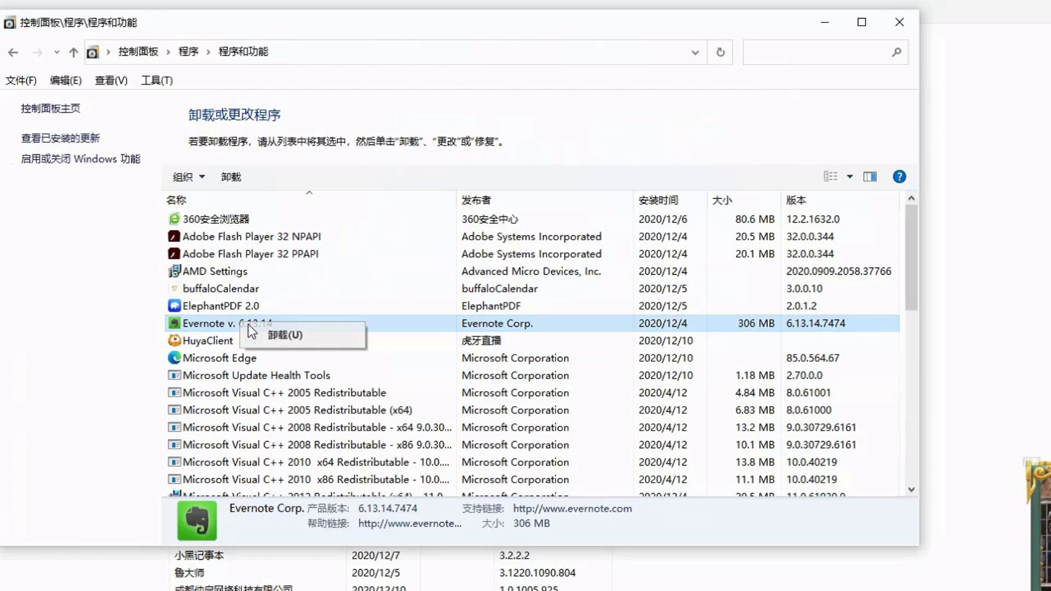
{"action": "left_click", "coordinate": [280, 335]}
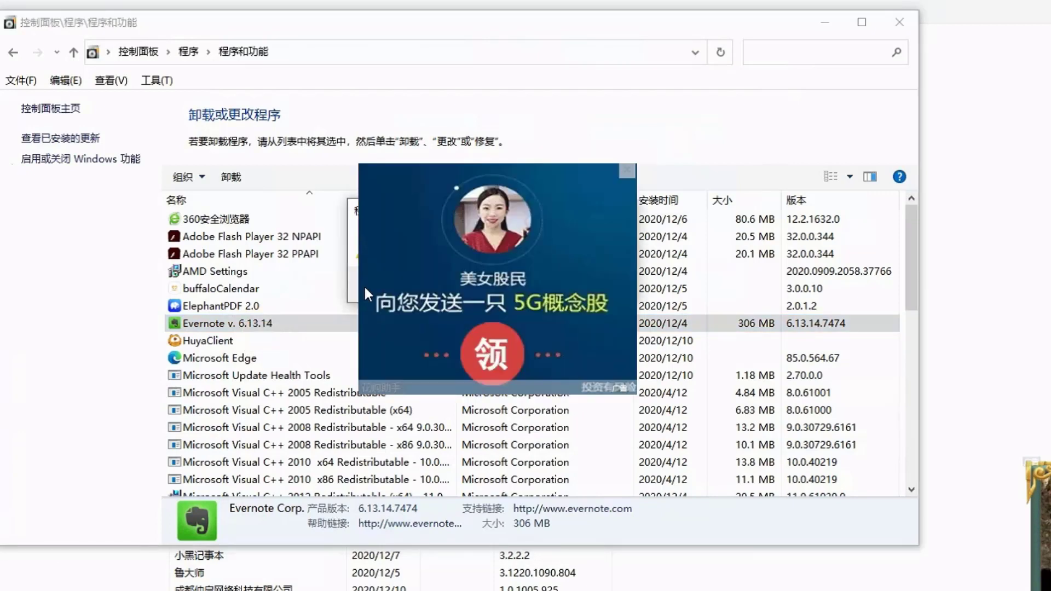
{"action": "left_click", "coordinate": [627, 171]}
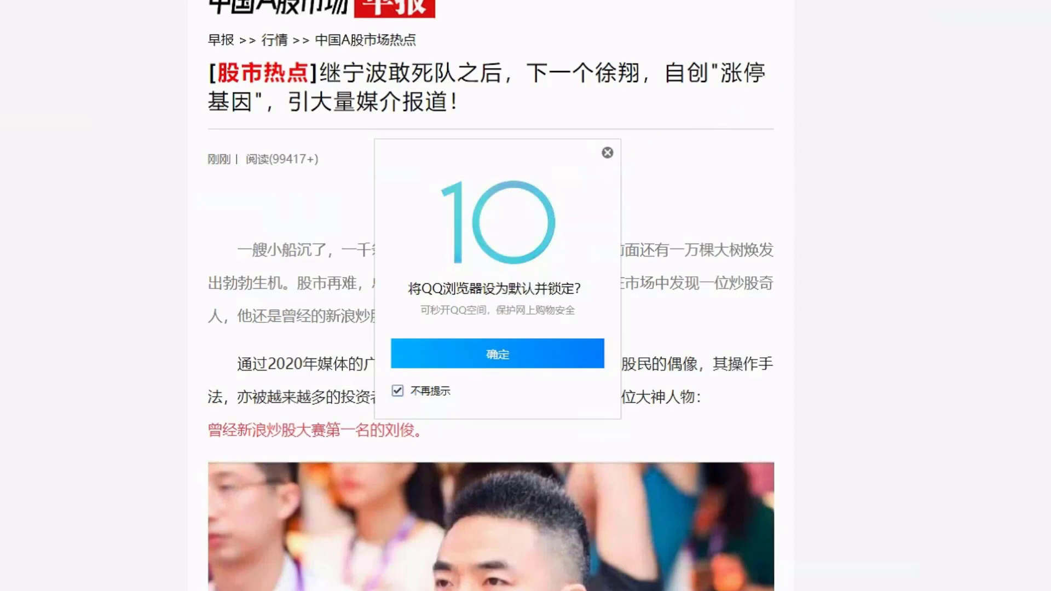
{"action": "left_click", "coordinate": [607, 152]}
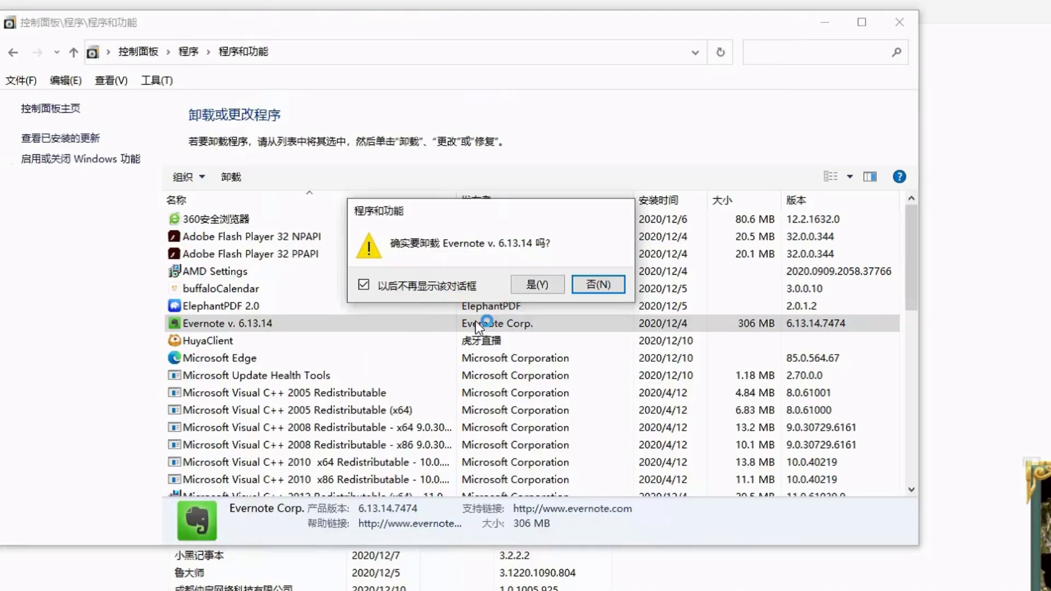
{"action": "left_click", "coordinate": [526, 290]}
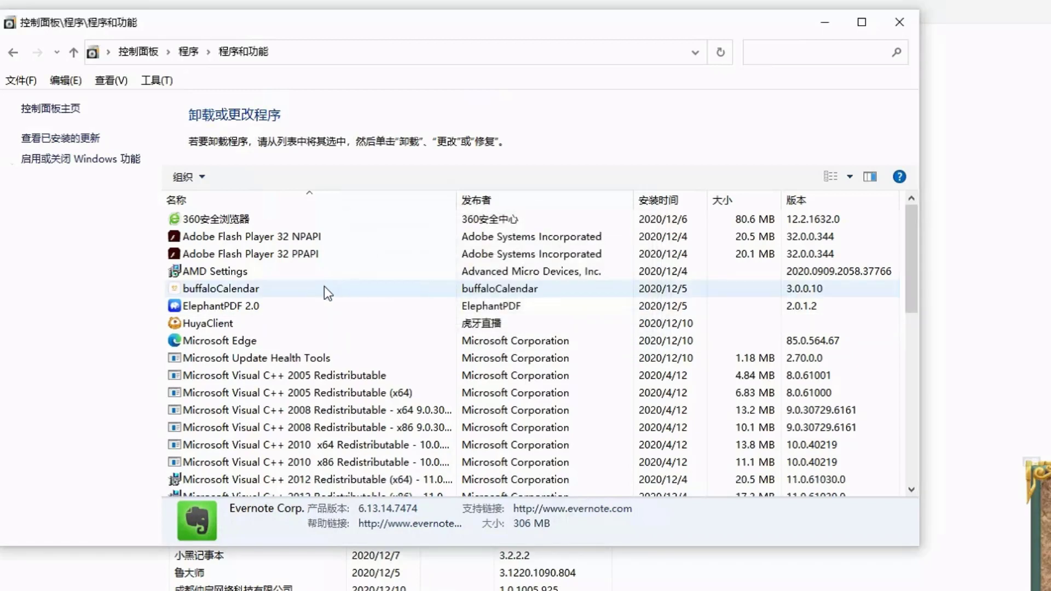
Step: Uninstall buffaloCalendar (水牛日历) from the installed programs and finish its uninstaller
{"action": "right_click", "coordinate": [243, 289]}
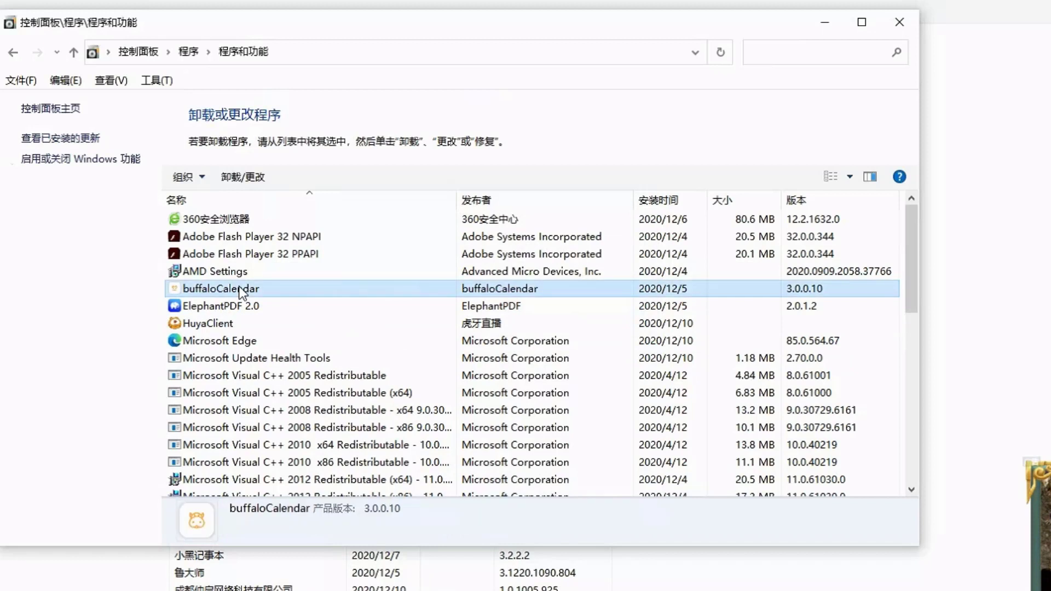
{"action": "left_click", "coordinate": [271, 299]}
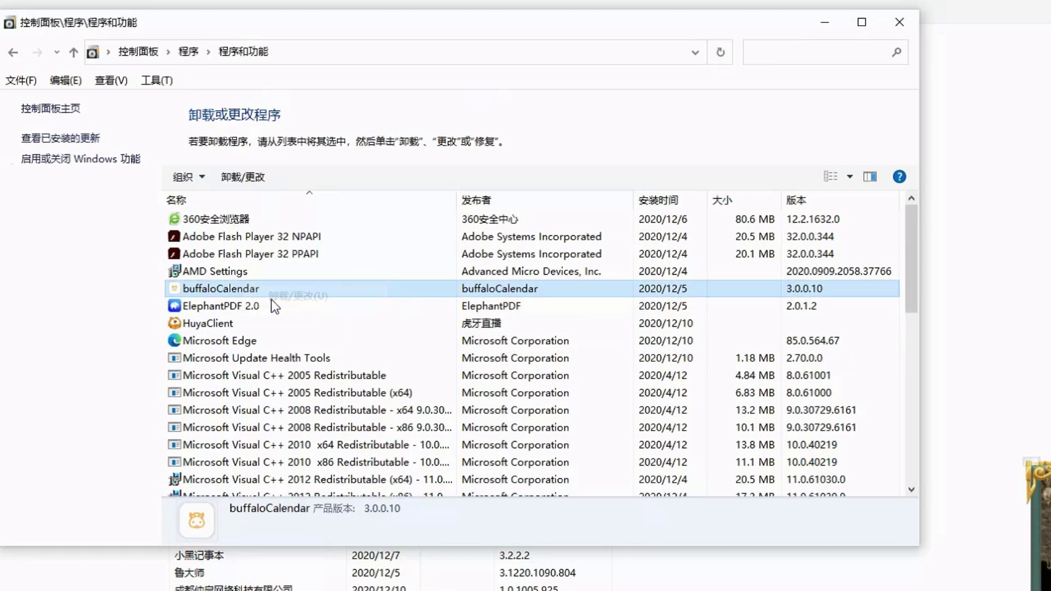
{"action": "left_click", "coordinate": [501, 391]}
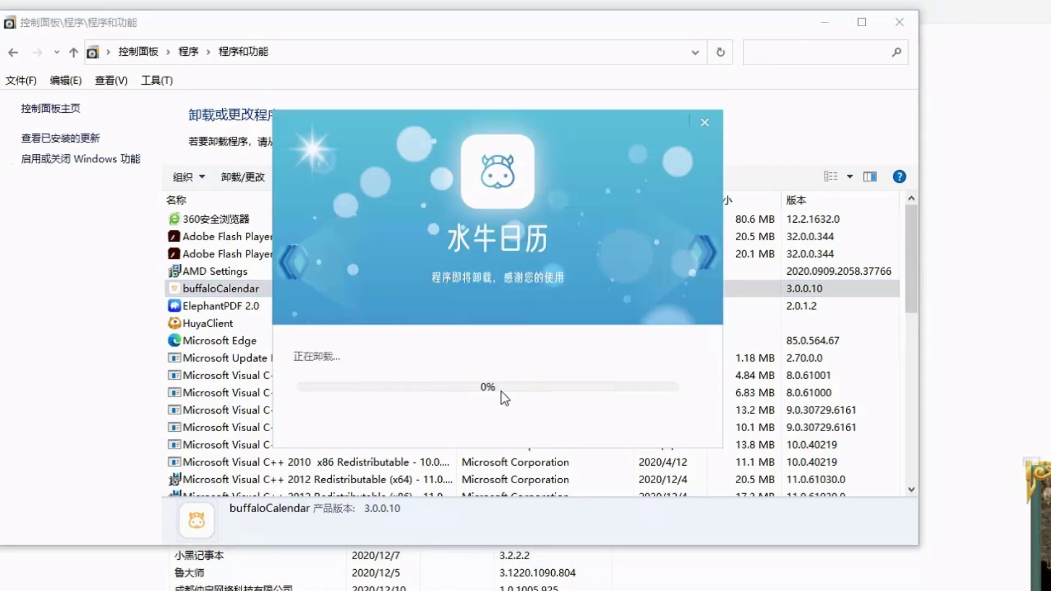
{"action": "left_click", "coordinate": [500, 389]}
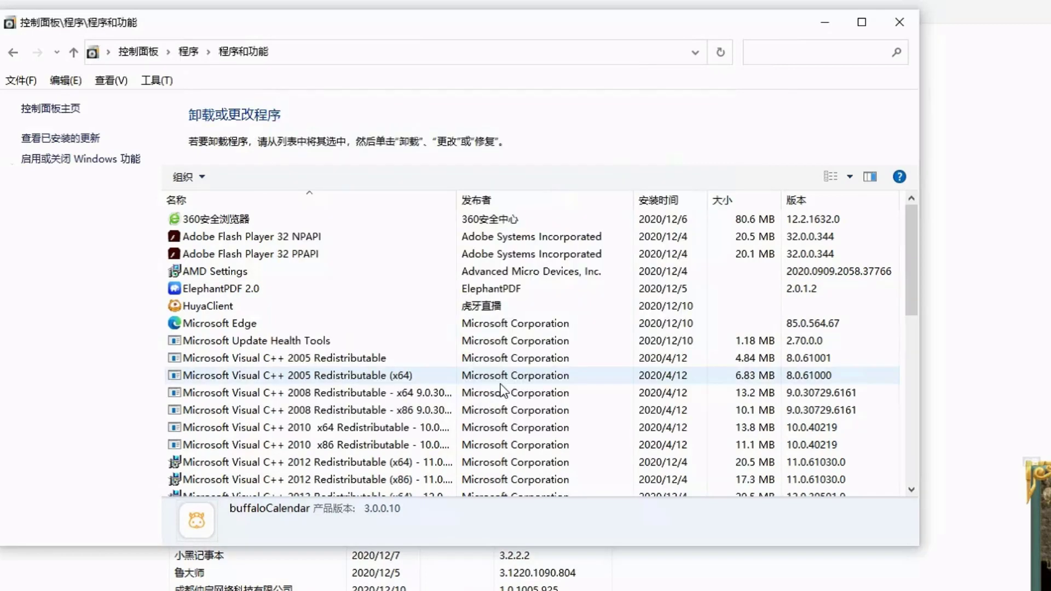
Step: Uninstall ElephantPDF 2.0 from the installed programs, confirming with 残忍抛弃 and closing its uninstaller
{"action": "left_click", "coordinate": [220, 290]}
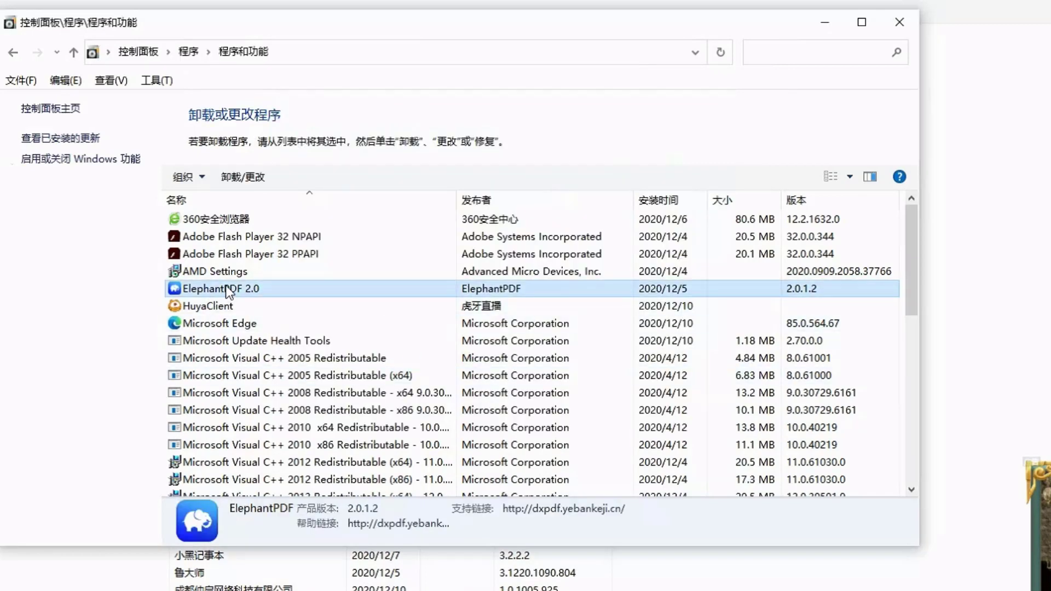
{"action": "right_click", "coordinate": [225, 287]}
{"action": "left_click", "coordinate": [247, 295]}
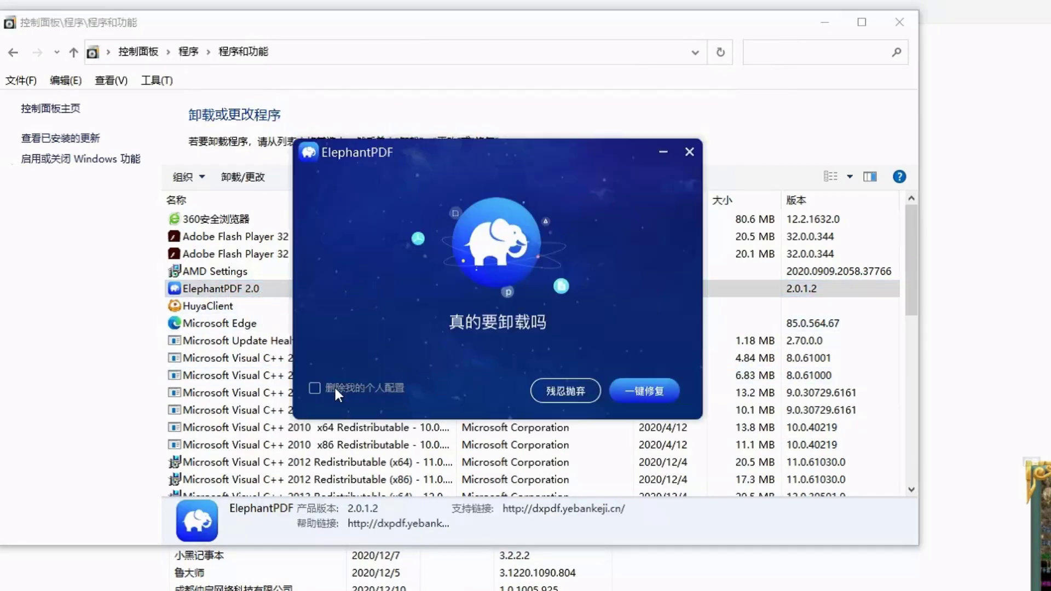
{"action": "left_click", "coordinate": [565, 391]}
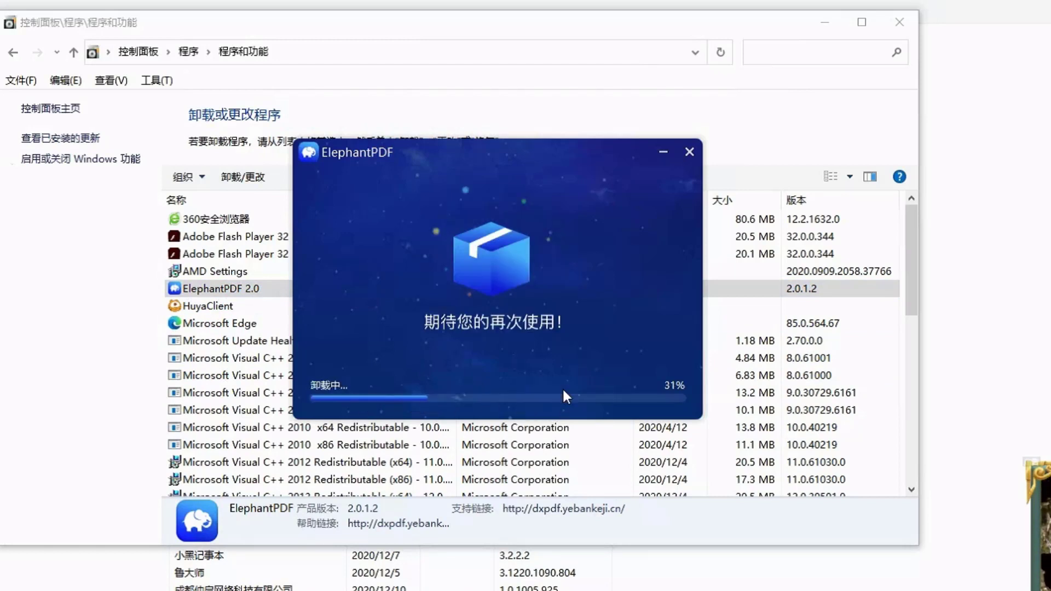
{"action": "left_click", "coordinate": [520, 322]}
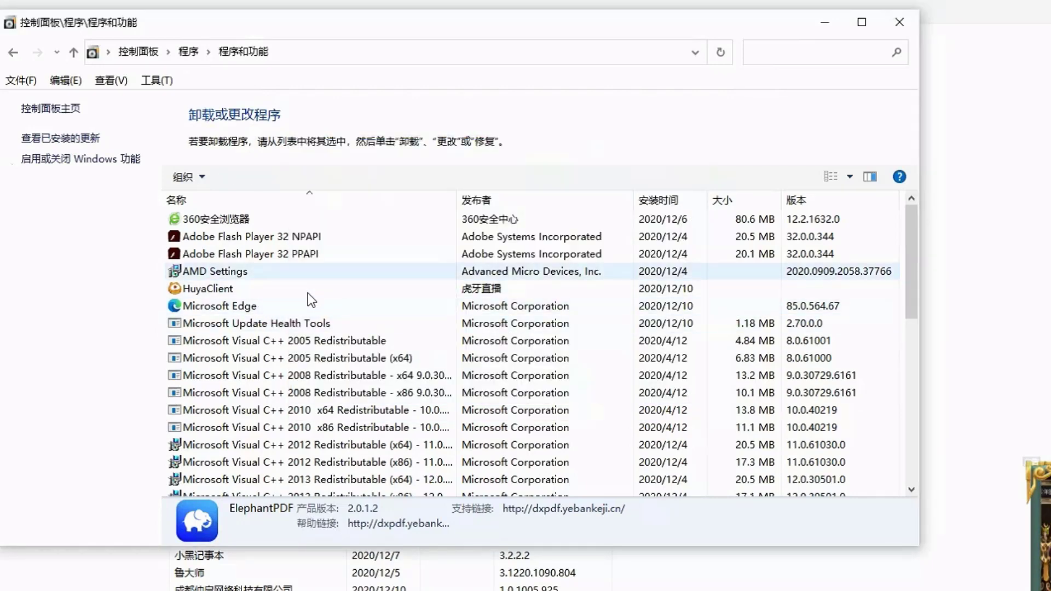
Step: Uninstall 安全组件 - 2345 from the installed programs, starting the removal with 开始卸载 and closing its uninstaller
{"action": "scroll", "coordinate": [329, 313], "scroll_direction": "down", "scroll_amount": 2}
{"action": "scroll", "coordinate": [345, 340], "scroll_direction": "down", "scroll_amount": 3}
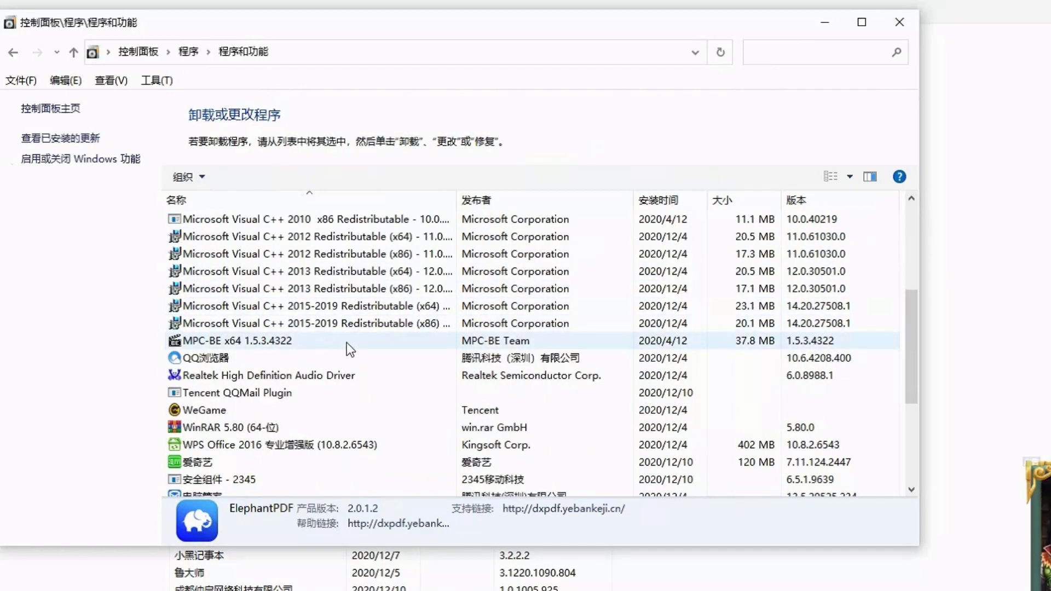
{"action": "scroll", "coordinate": [337, 378], "scroll_direction": "down", "scroll_amount": 2}
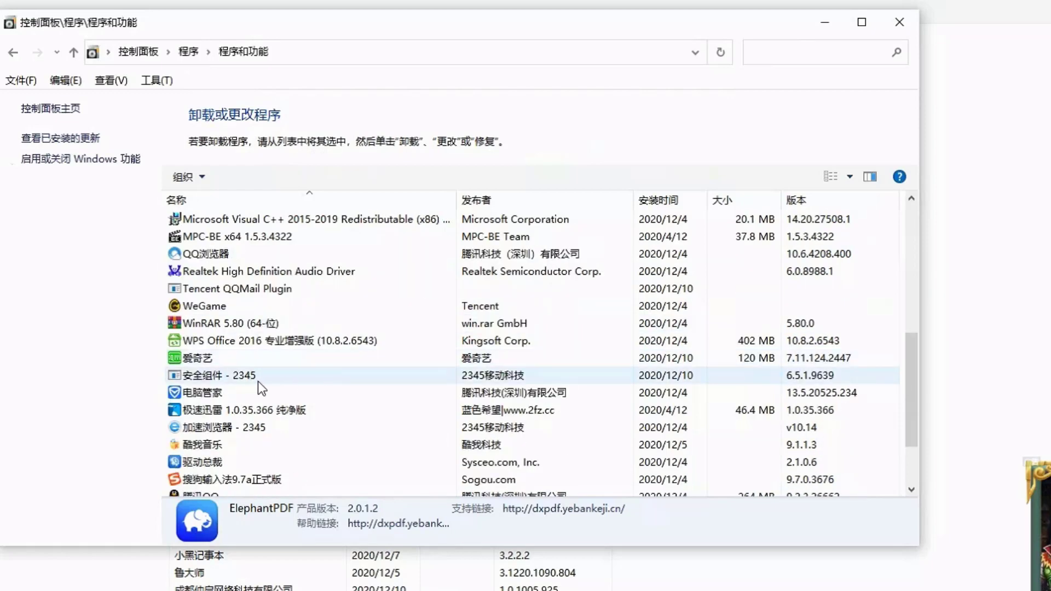
{"action": "right_click", "coordinate": [237, 378]}
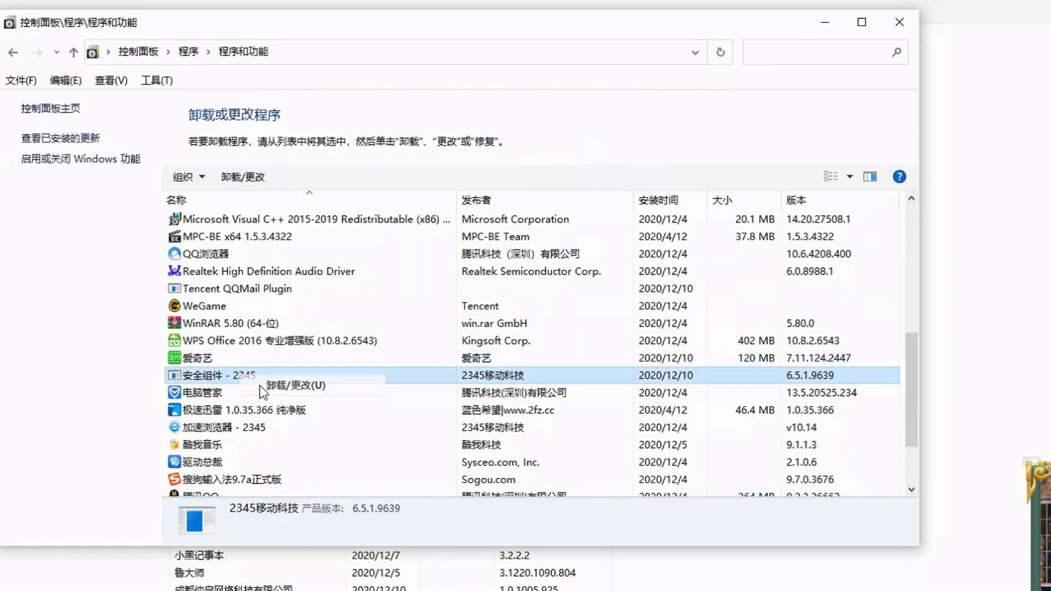
{"action": "left_click", "coordinate": [284, 385]}
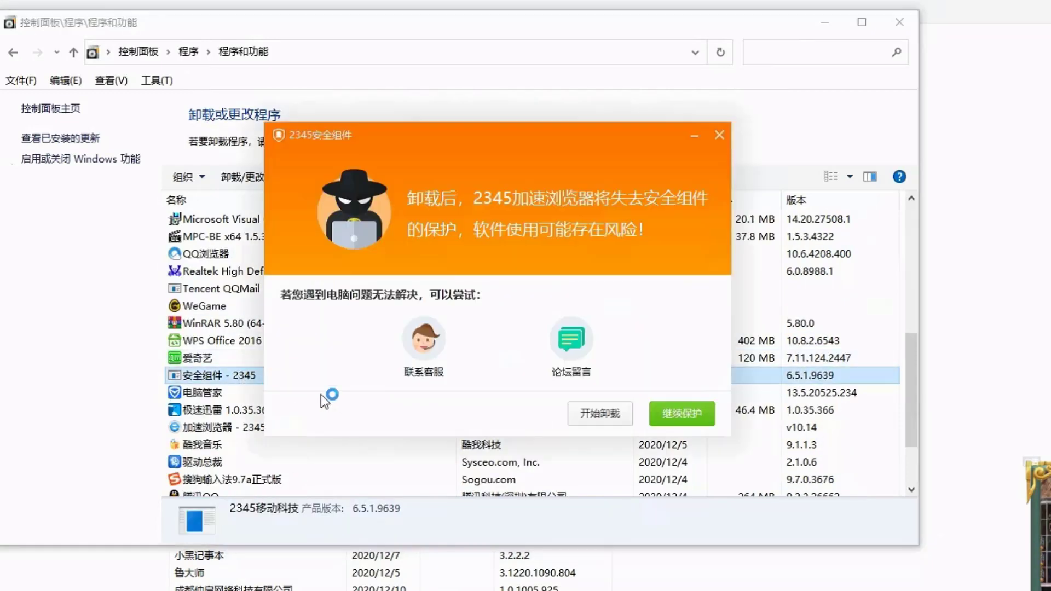
{"action": "left_click", "coordinate": [600, 414]}
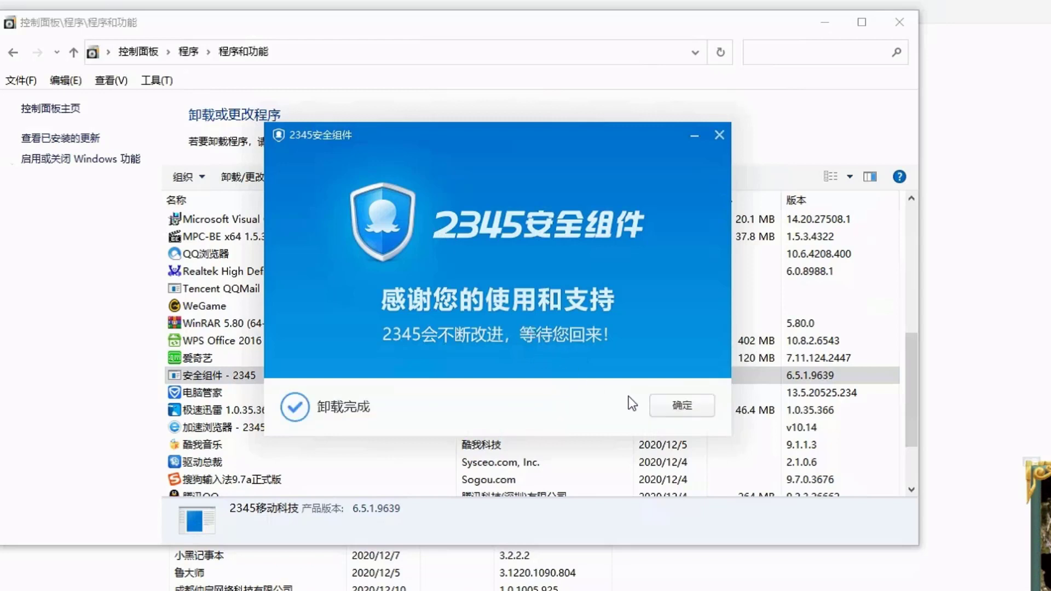
{"action": "left_click", "coordinate": [680, 405]}
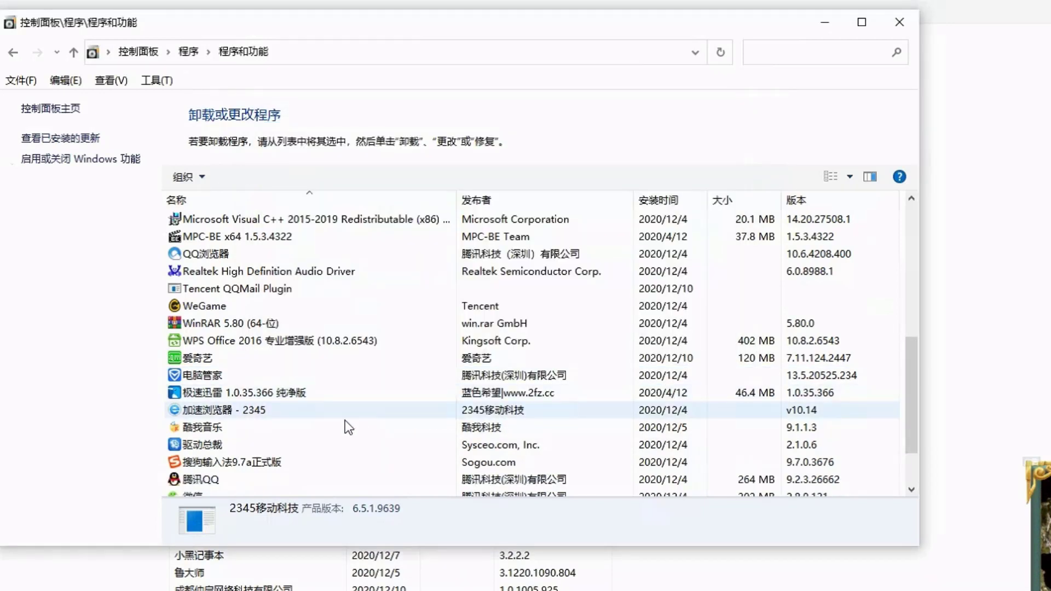
Step: Uninstall 加速浏览器 - 2345 including its personal configuration and favourites data, confirm the removal and close its uninstaller
{"action": "right_click", "coordinate": [232, 411]}
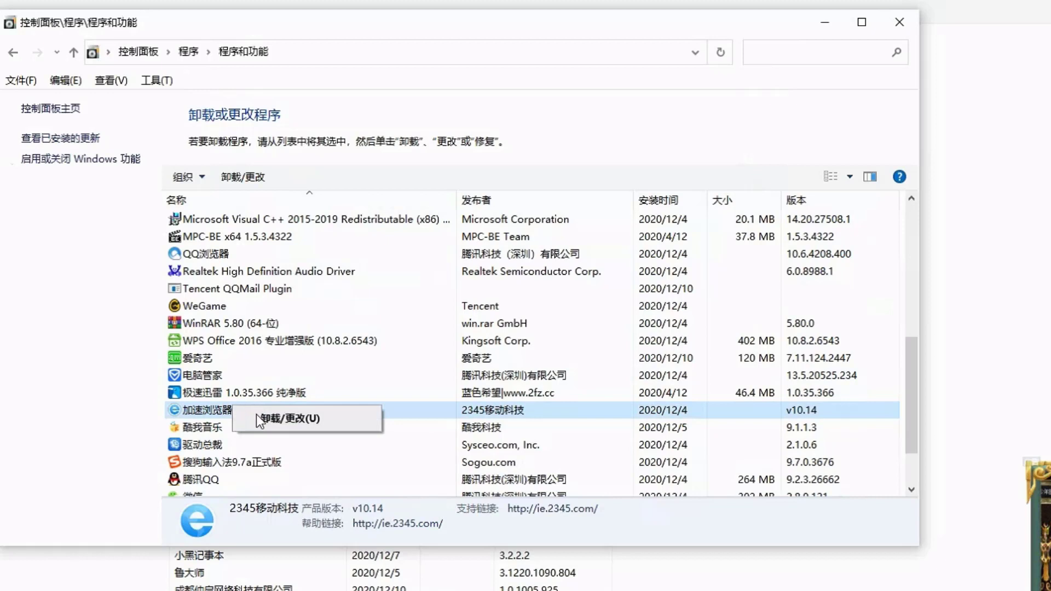
{"action": "left_click", "coordinate": [257, 417]}
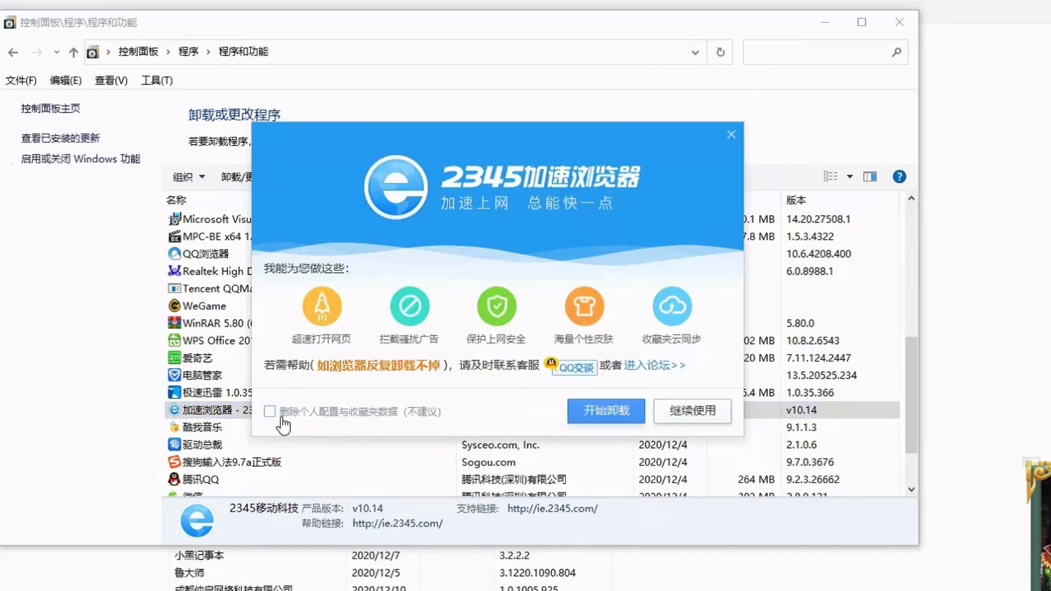
{"action": "left_click", "coordinate": [271, 415]}
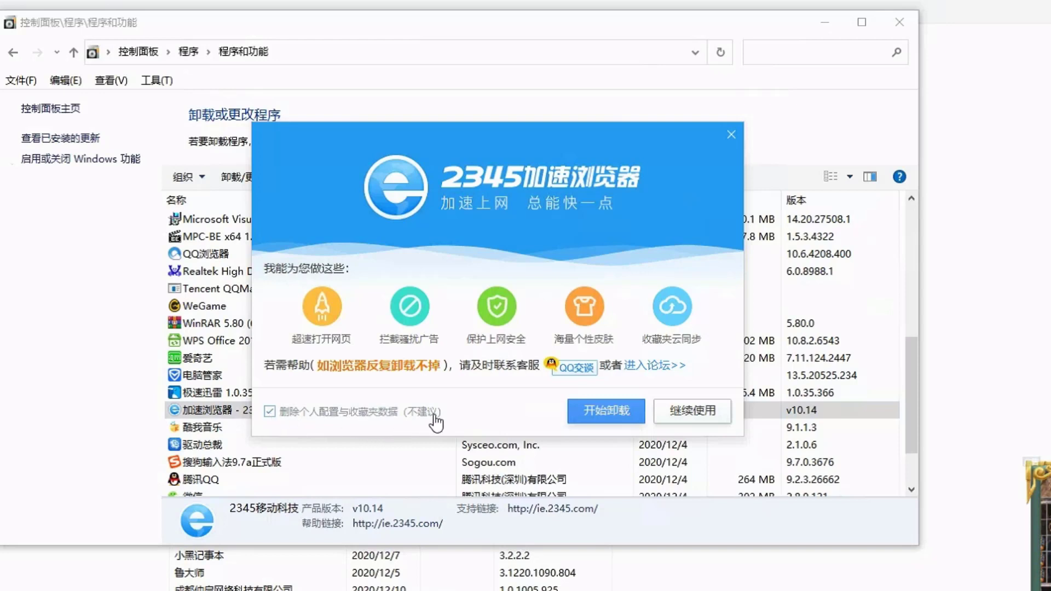
{"action": "left_click", "coordinate": [601, 412]}
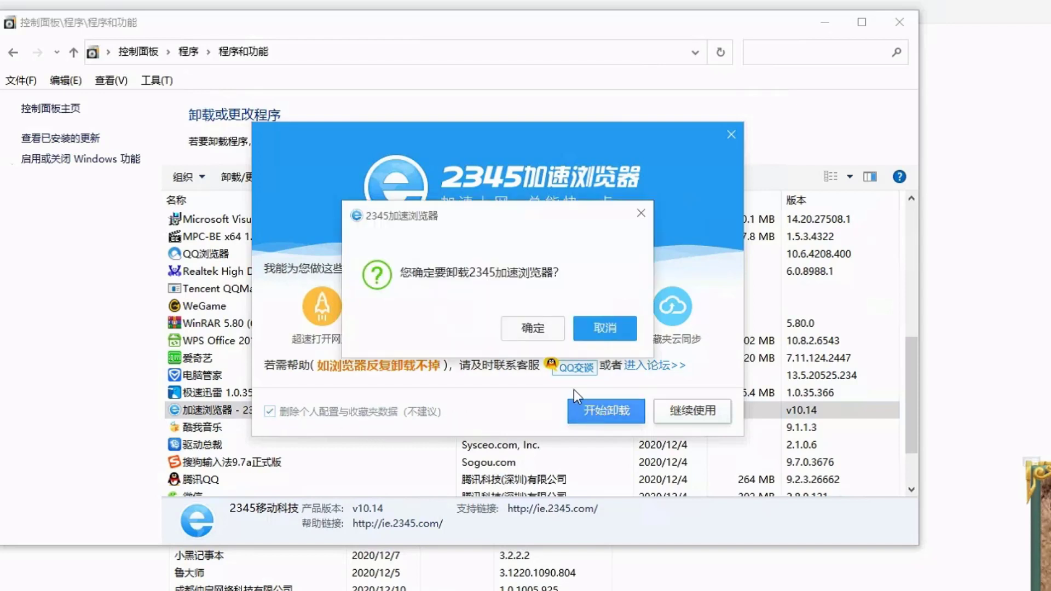
{"action": "left_click", "coordinate": [531, 329]}
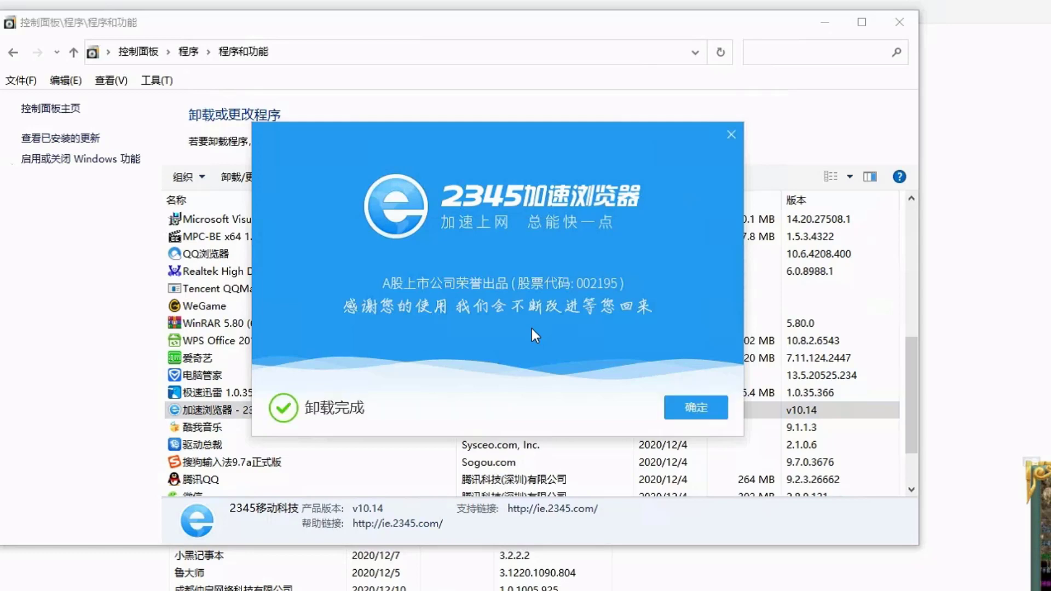
{"action": "left_click", "coordinate": [692, 410]}
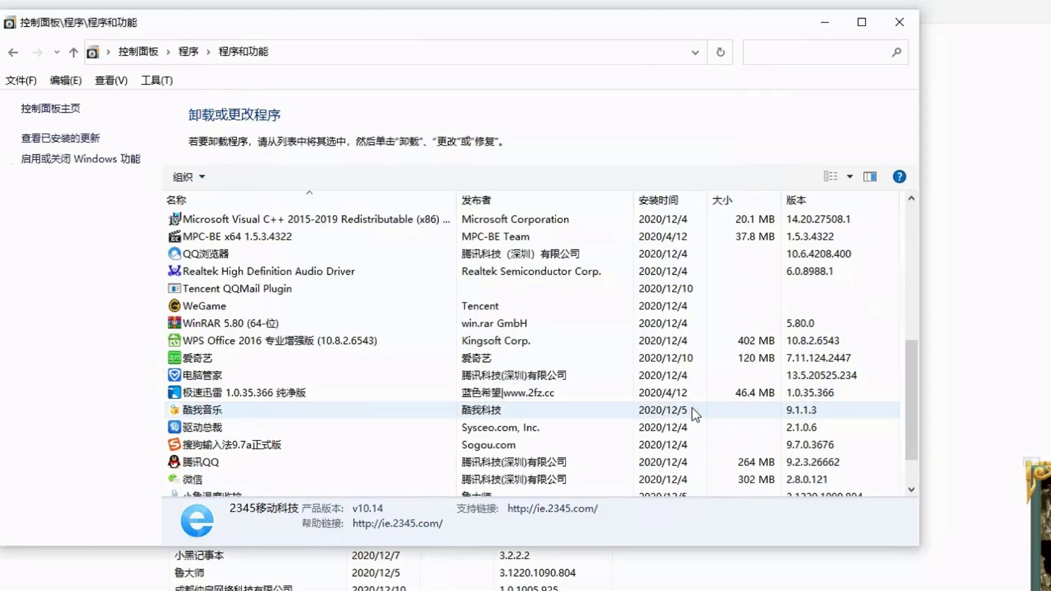
Step: Uninstall 小鲁温度监控 from the installed programs, confirming with 继续卸载
{"action": "scroll", "coordinate": [376, 450], "scroll_direction": "down", "scroll_amount": 1}
{"action": "left_click", "coordinate": [225, 443]}
{"action": "right_click", "coordinate": [252, 446]}
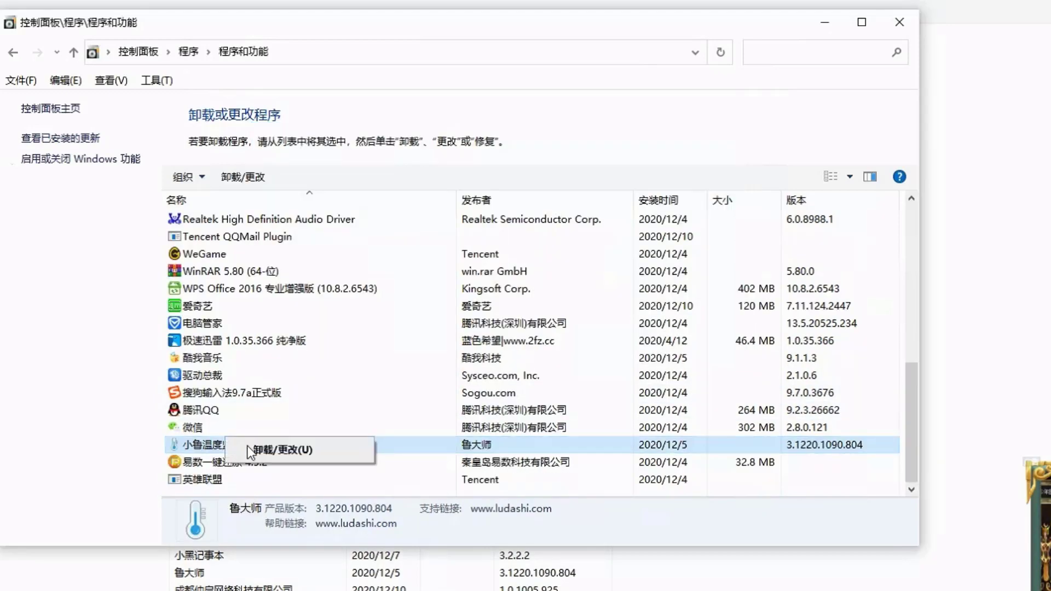
{"action": "left_click", "coordinate": [254, 449]}
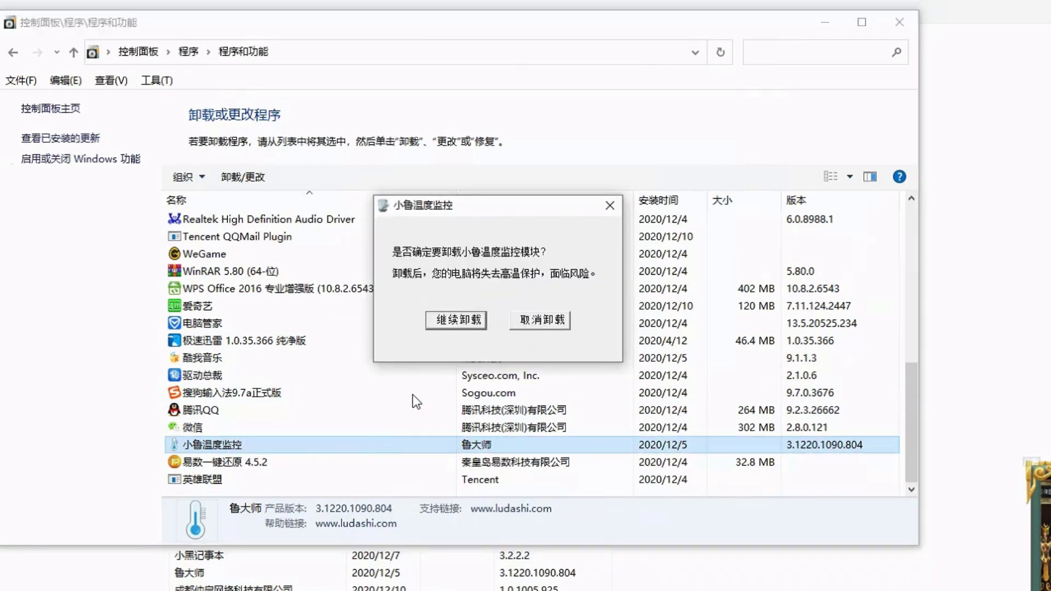
{"action": "left_click", "coordinate": [449, 321]}
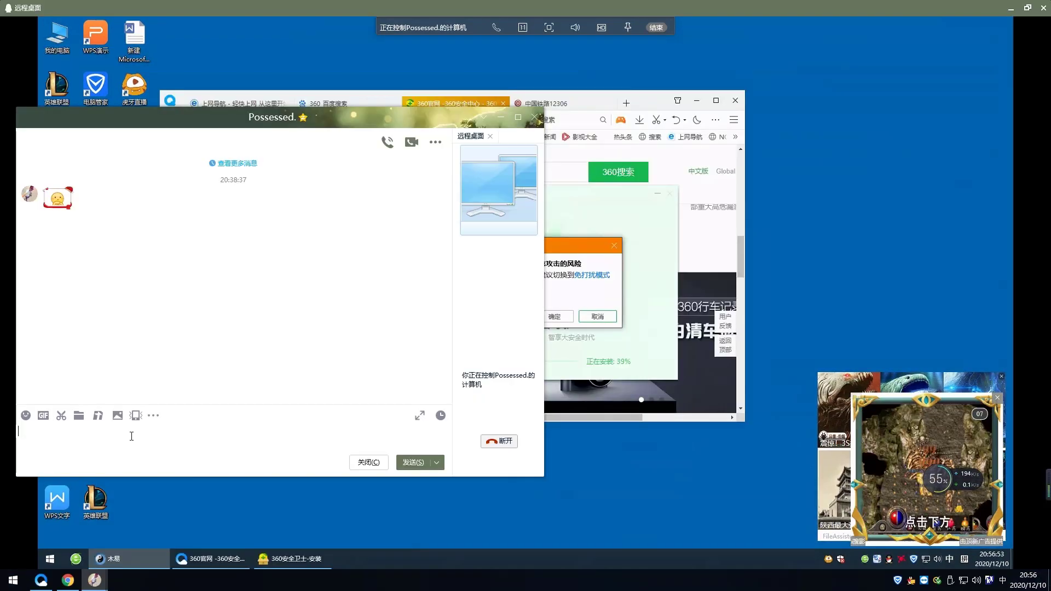
Step: Send the remote computer's owner the chat message "点确定，我这点不了"
{"action": "type", "text": "ba"}
{"action": "key", "text": "BackSpace"}
{"action": "key", "text": "BackSpace"}
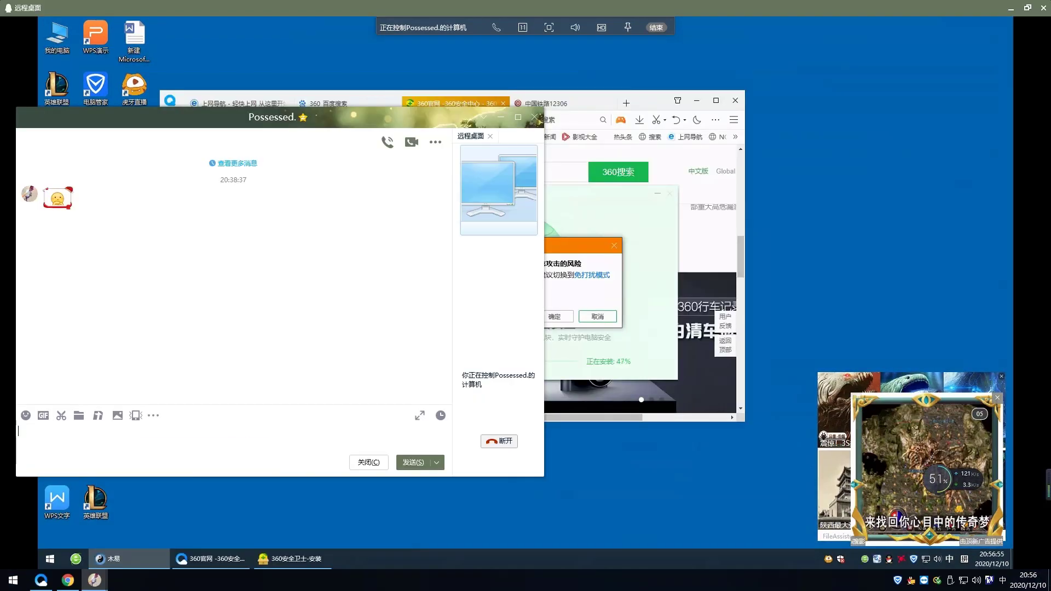
{"action": "type", "text": "dian"}
{"action": "key", "text": "space"}
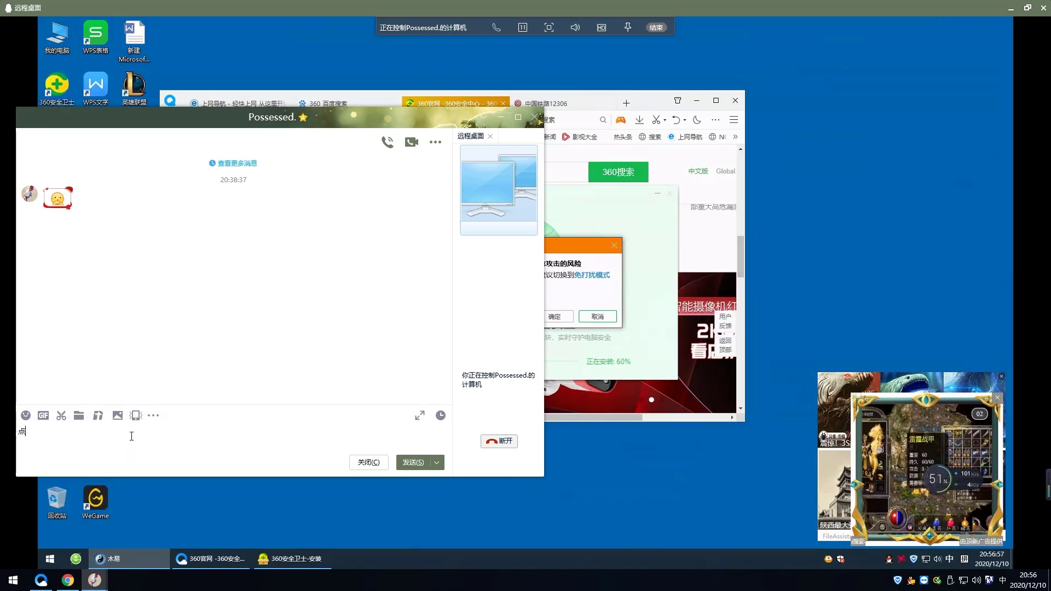
{"action": "type", "text": "queeding"}
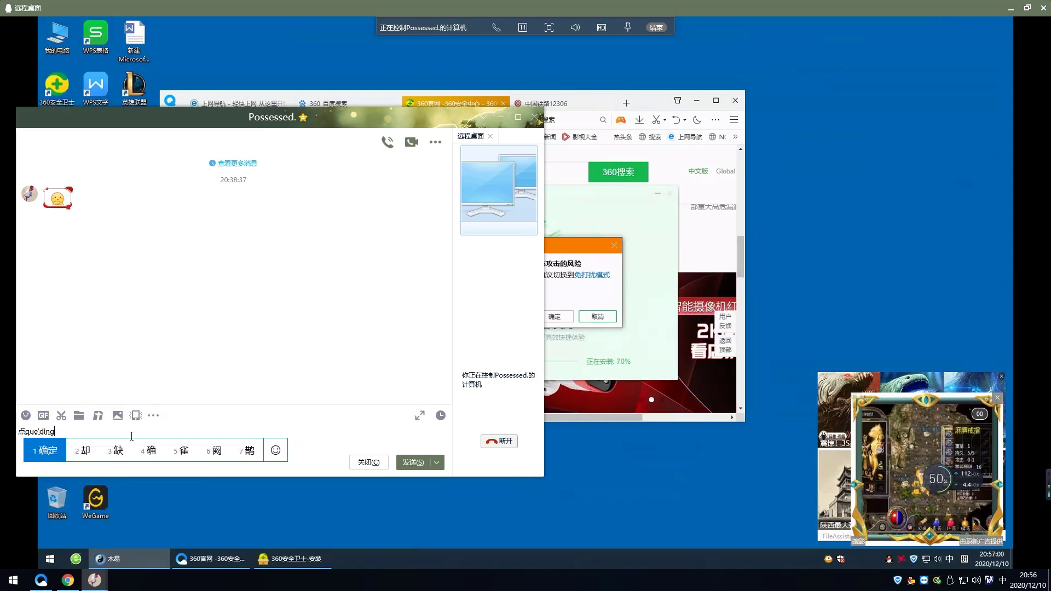
{"action": "key", "text": "space"}
{"action": "type", "text": ",wo"}
{"action": "key", "text": "space"}
{"action": "type", "text": "zhe"}
{"action": "key", "text": "space"}
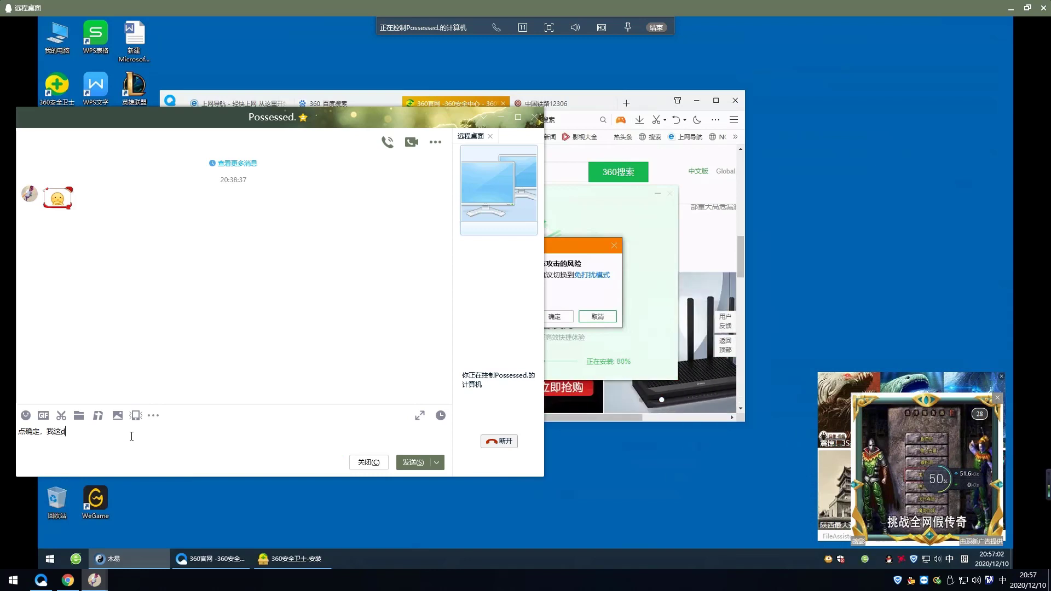
{"action": "type", "text": "dian"}
{"action": "key", "text": "space"}
{"action": "type", "text": "bule"}
{"action": "key", "text": "space"}
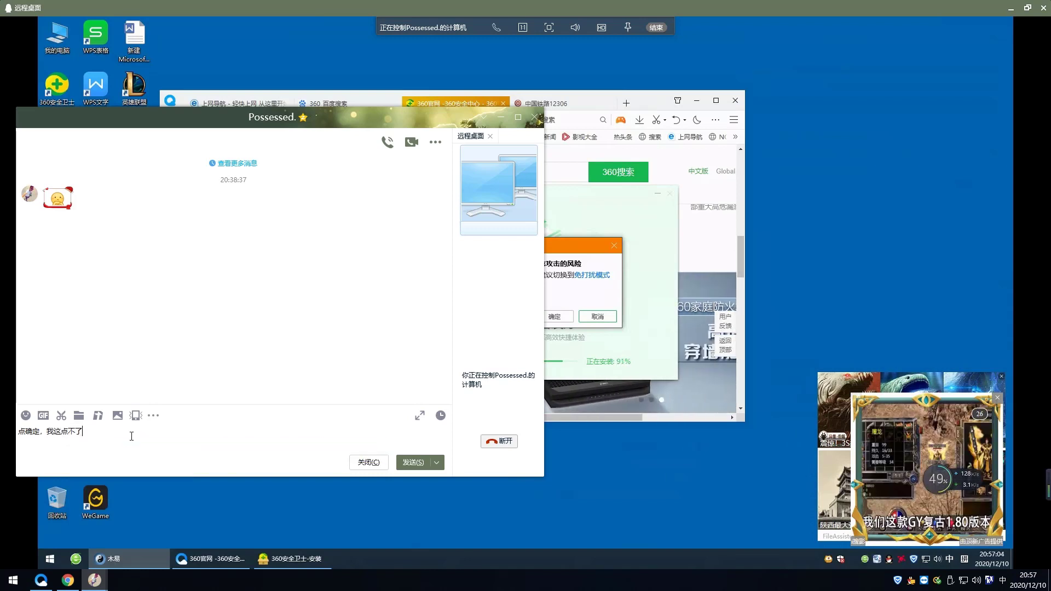
{"action": "key", "text": "Return"}
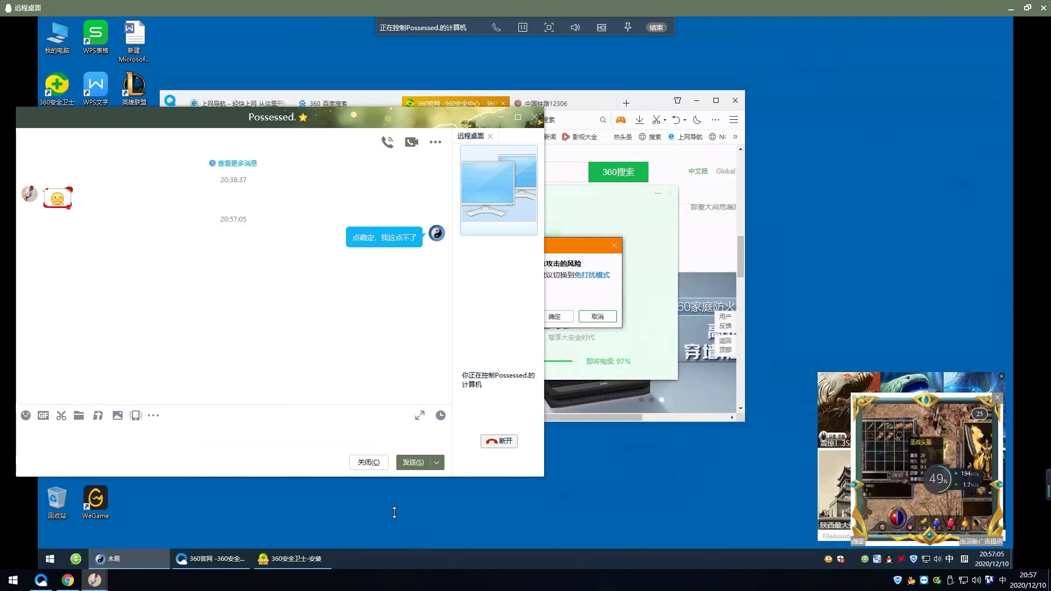
Step: Shrink and minimise the local chat window, minimise the remote one, and close the browser showing the 360 website
{"action": "left_click_drag", "start_coordinate": [544, 476], "coordinate": [348, 382]}
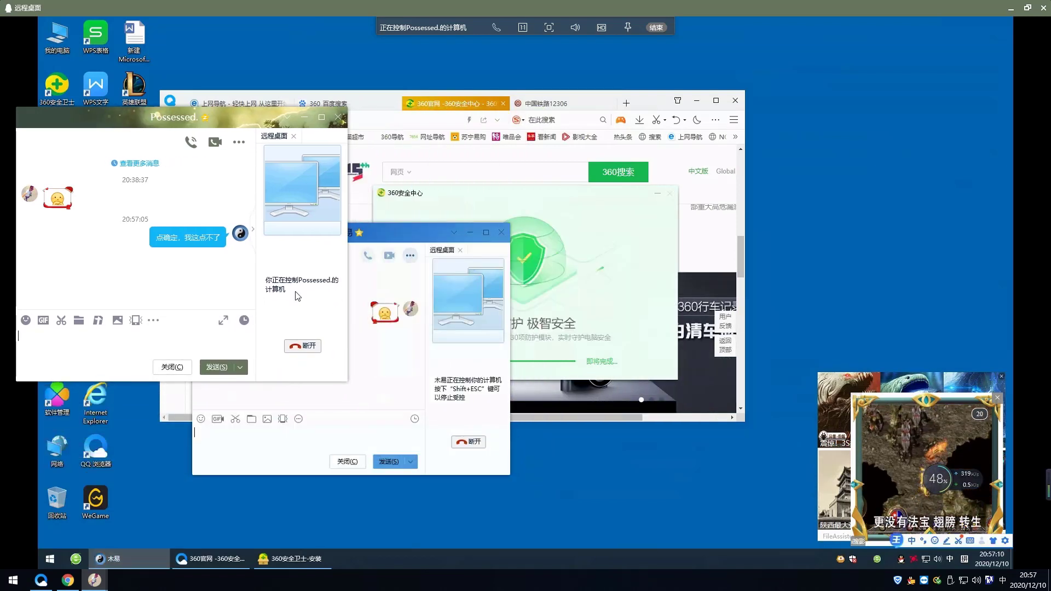
{"action": "left_click", "coordinate": [305, 118]}
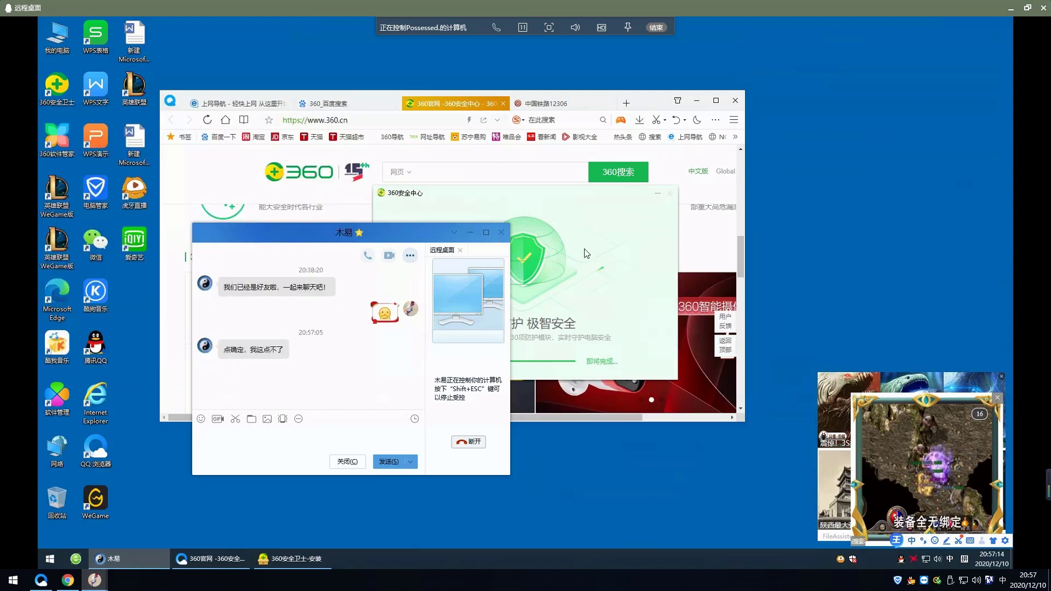
{"action": "left_click", "coordinate": [587, 253]}
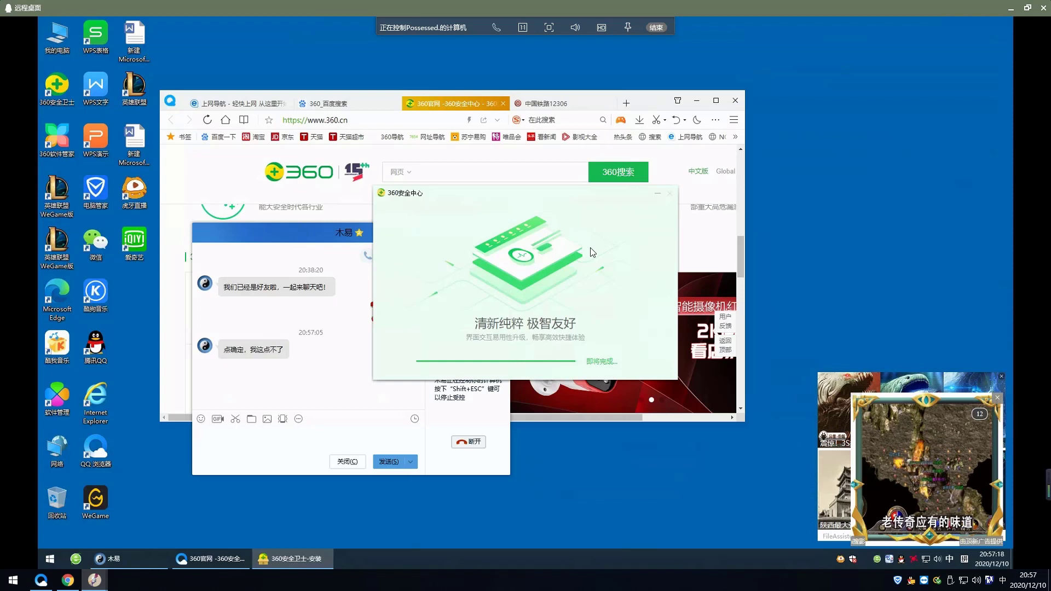
{"action": "left_click", "coordinate": [286, 241]}
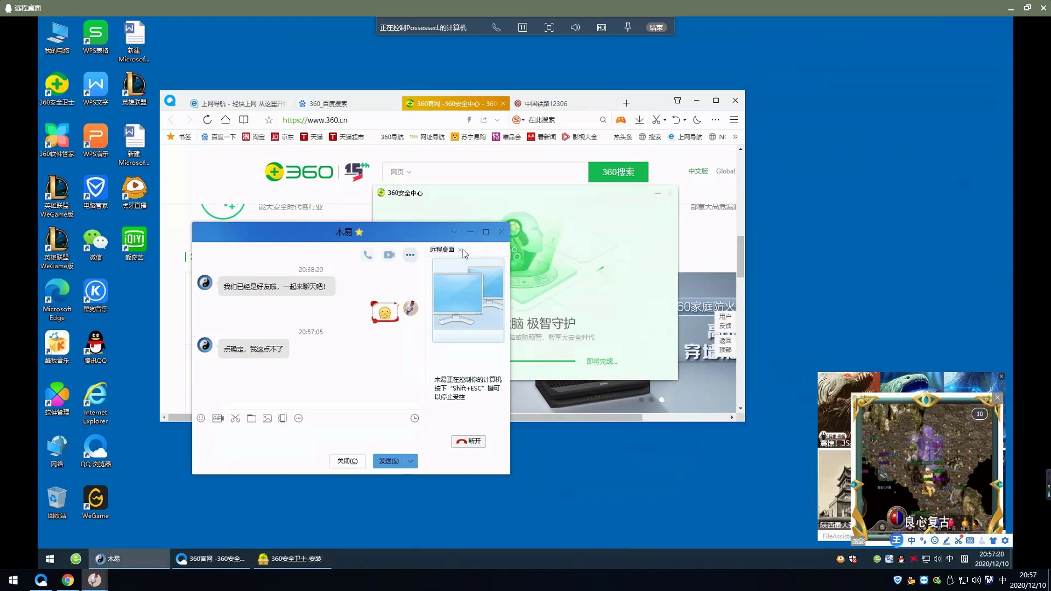
{"action": "left_click", "coordinate": [471, 234]}
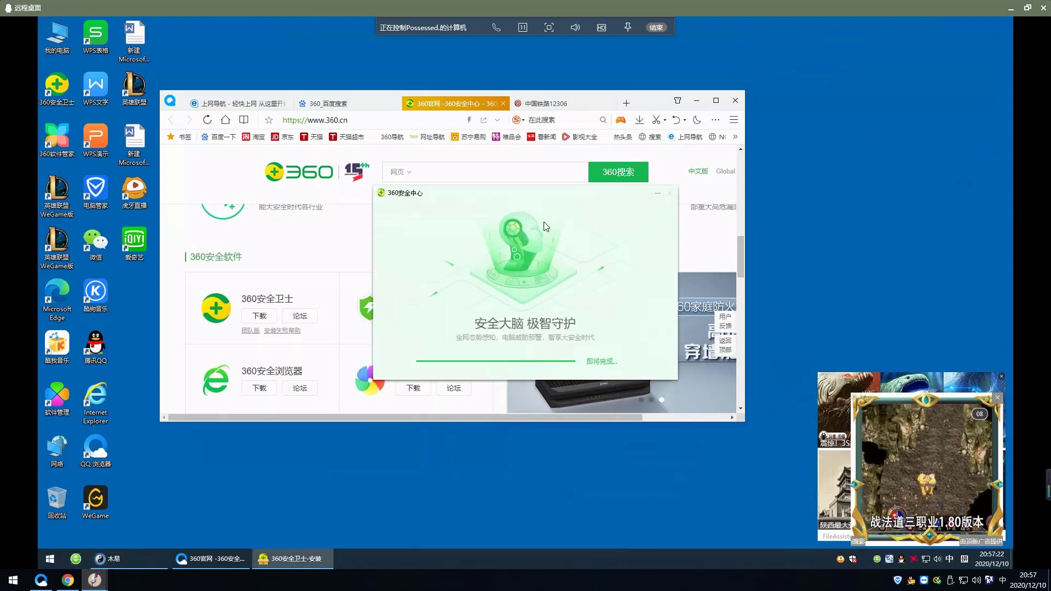
{"action": "left_click", "coordinate": [736, 101]}
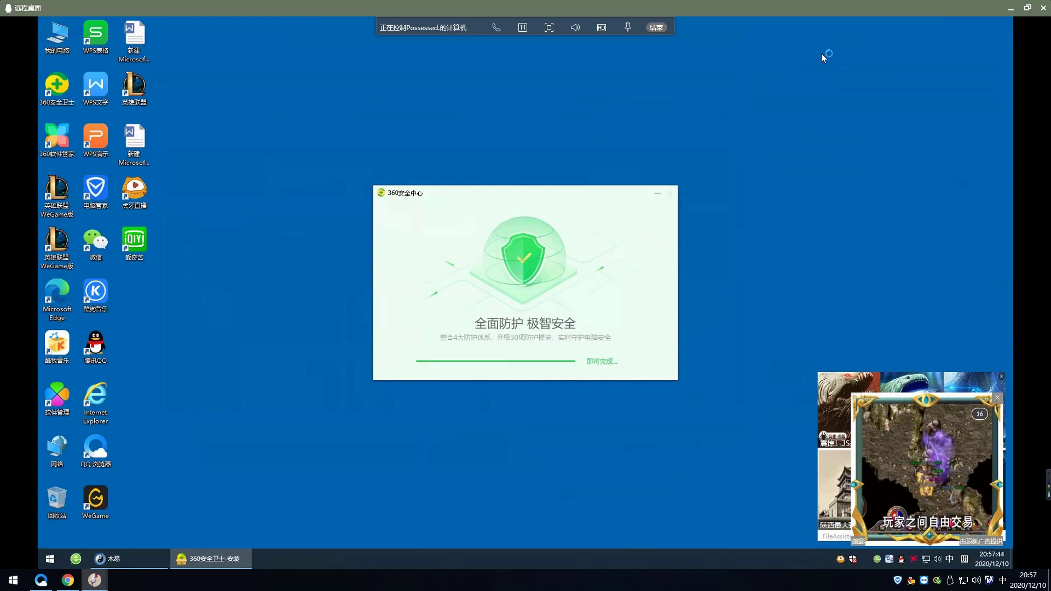
Step: Show the remote desktop in full screen and open 360安全卫士 from its finished installer, dismissing the 卫士团队版 notice
{"action": "left_click", "coordinate": [547, 28]}
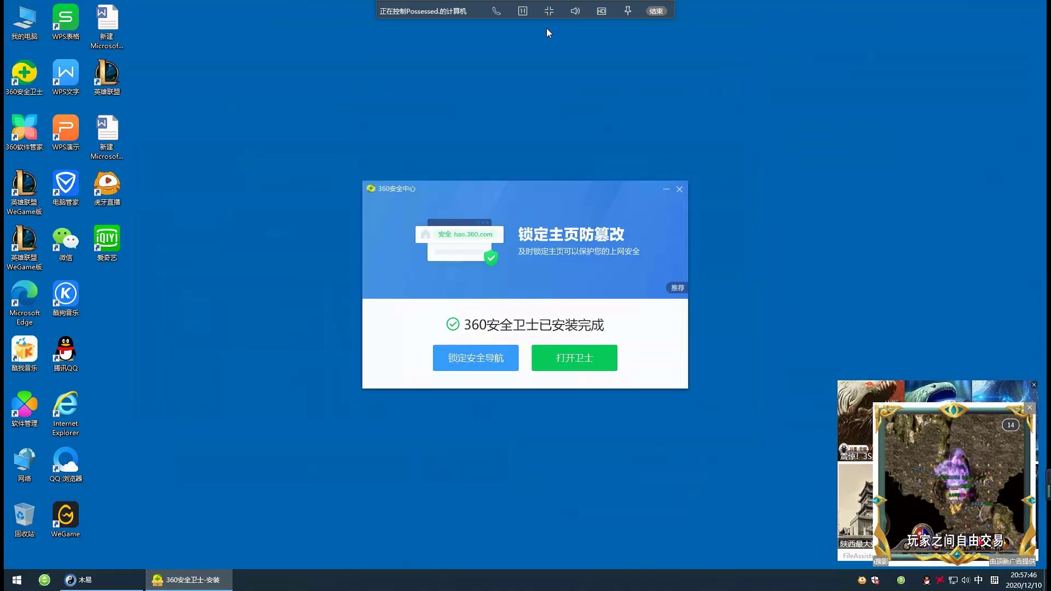
{"action": "left_click", "coordinate": [555, 362]}
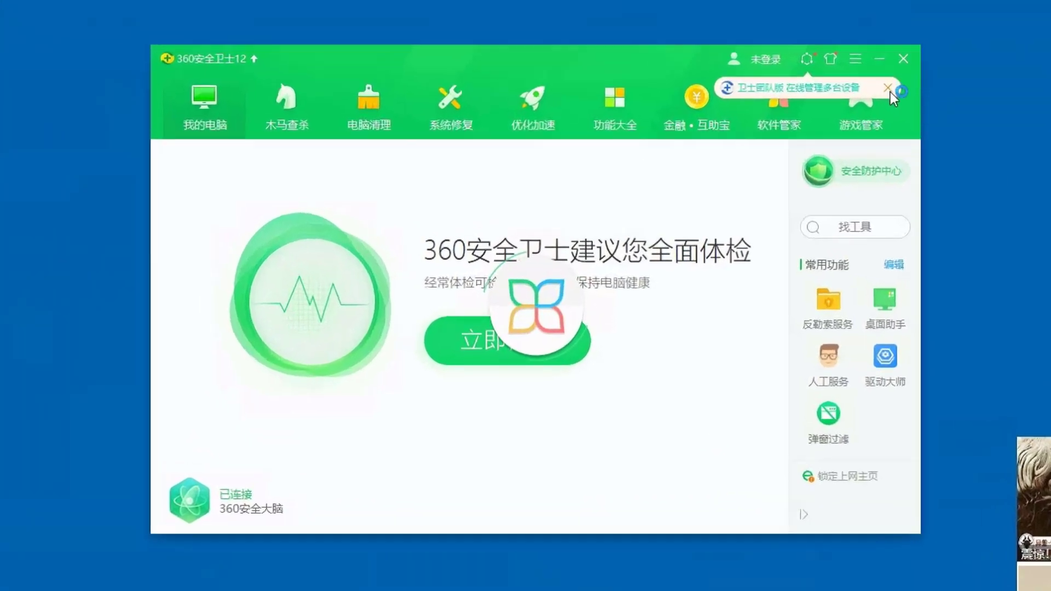
{"action": "left_click", "coordinate": [762, 151]}
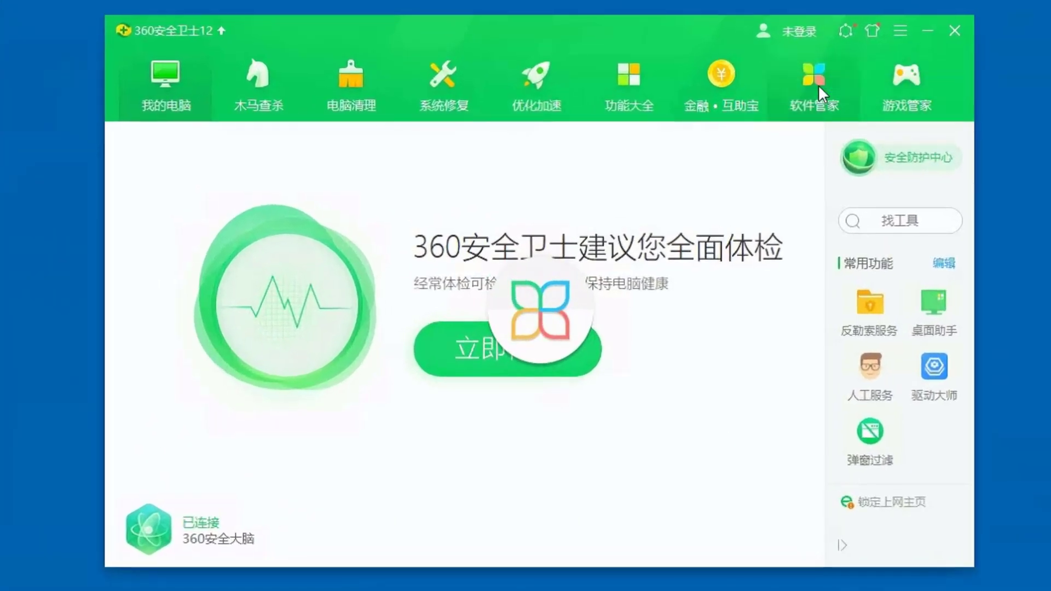
Step: Open the uninstall list of 软件管家 and uninstall the ad-popup program i搜影
{"action": "left_click", "coordinate": [813, 98]}
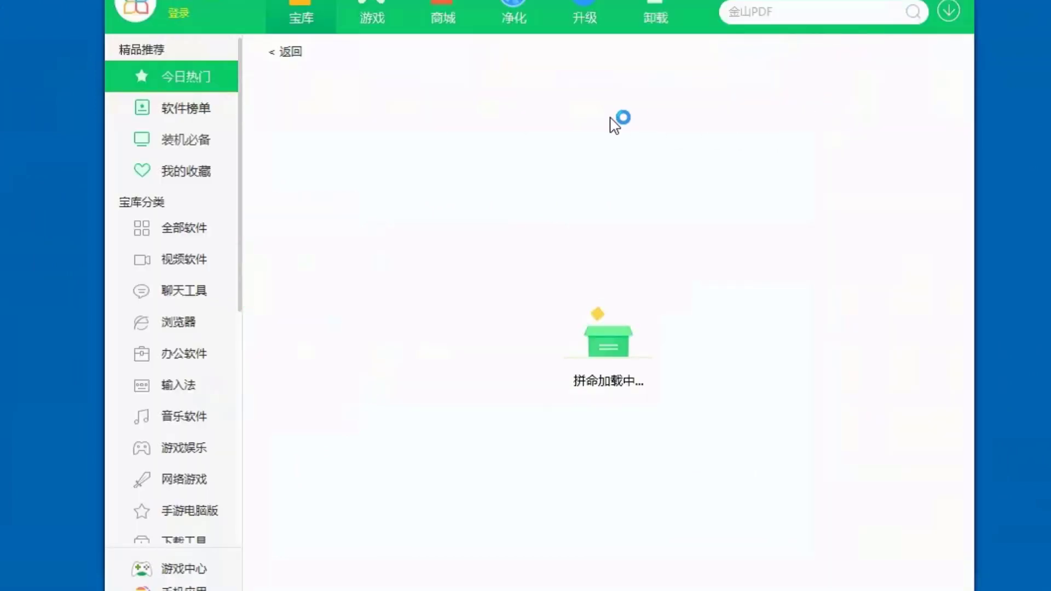
{"action": "left_click", "coordinate": [644, 16]}
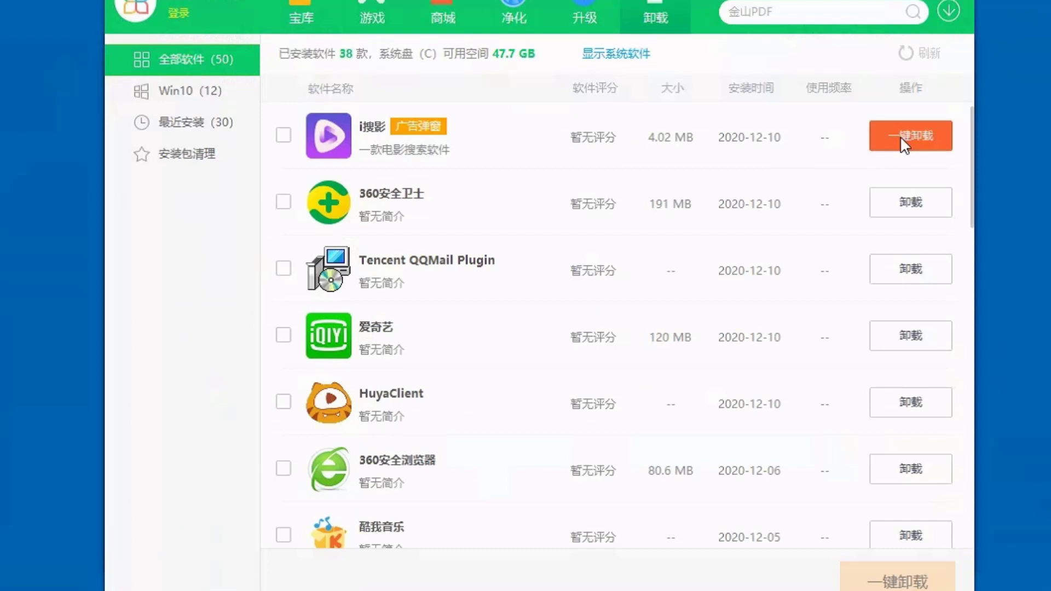
{"action": "left_click", "coordinate": [902, 138]}
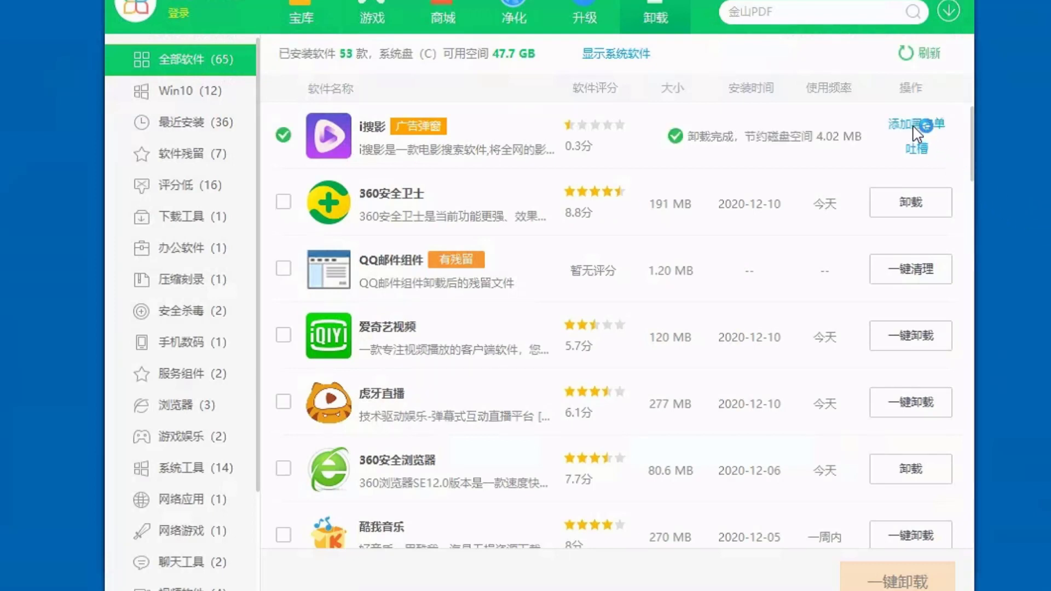
Step: Add i搜影 to the blacklist and clean up the leftover files of QQ邮件组件
{"action": "left_click", "coordinate": [918, 131]}
{"action": "left_click", "coordinate": [649, 337]}
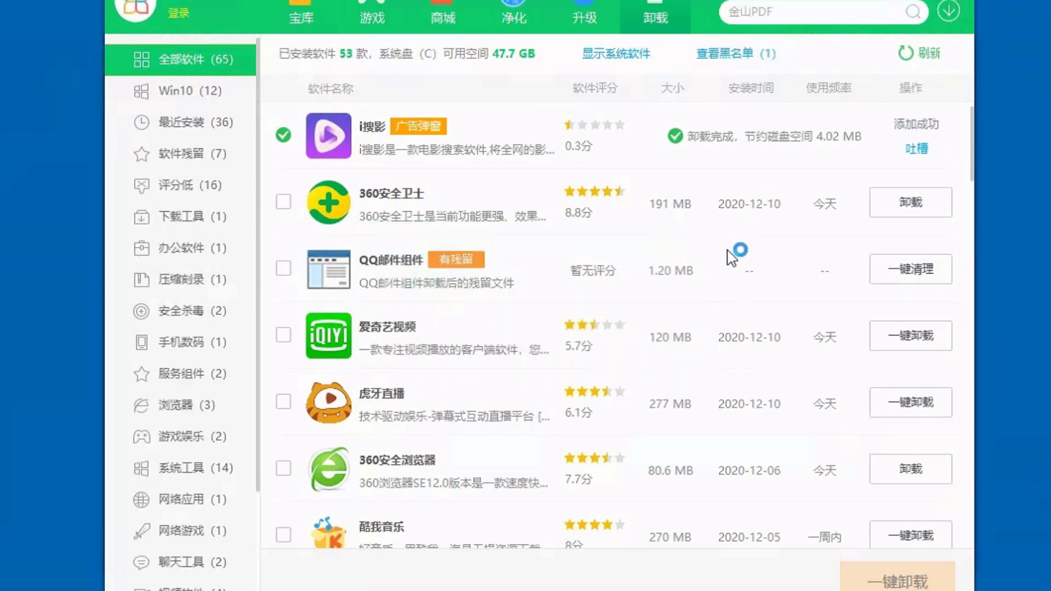
{"action": "left_click", "coordinate": [922, 275]}
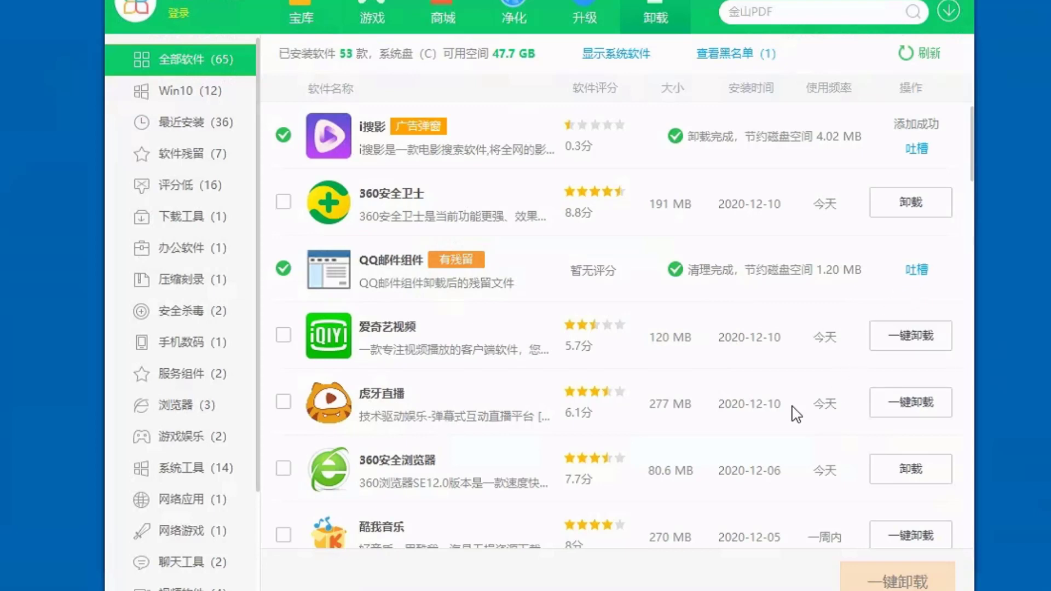
Step: Uninstall the Internet Explorer entry described as a navigation shortcut file
{"action": "scroll", "coordinate": [797, 414], "scroll_direction": "down", "scroll_amount": 1}
{"action": "scroll", "coordinate": [797, 408], "scroll_direction": "down", "scroll_amount": 5}
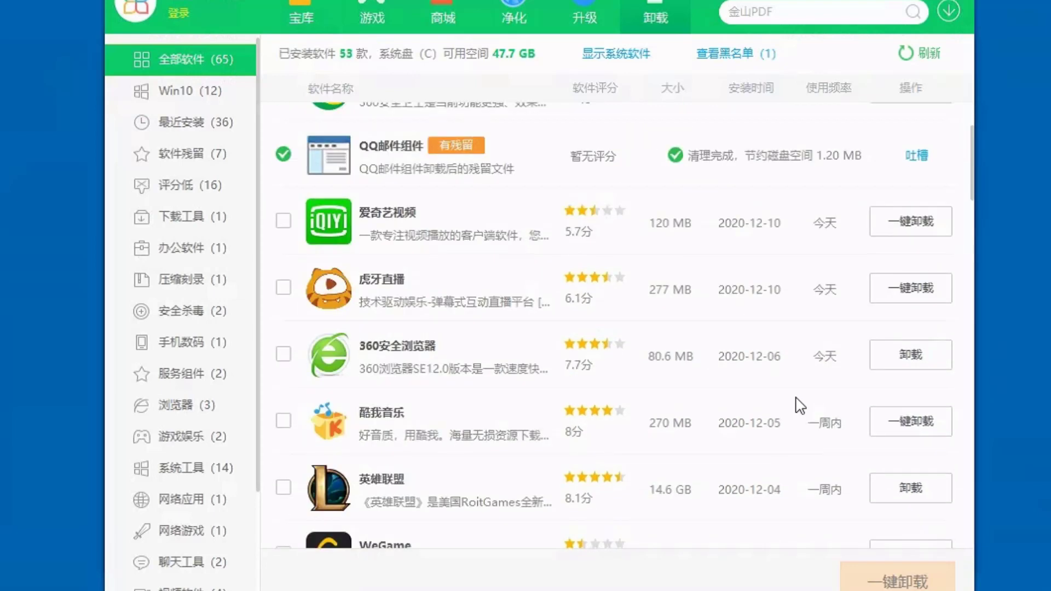
{"action": "scroll", "coordinate": [801, 405], "scroll_direction": "down", "scroll_amount": 6}
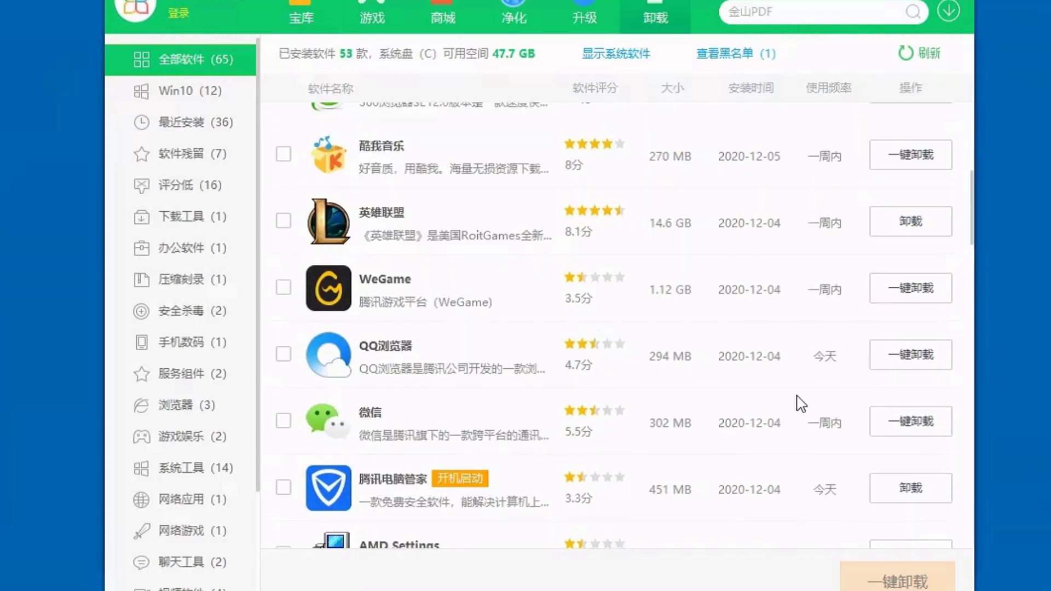
{"action": "scroll", "coordinate": [802, 402], "scroll_direction": "down", "scroll_amount": 5}
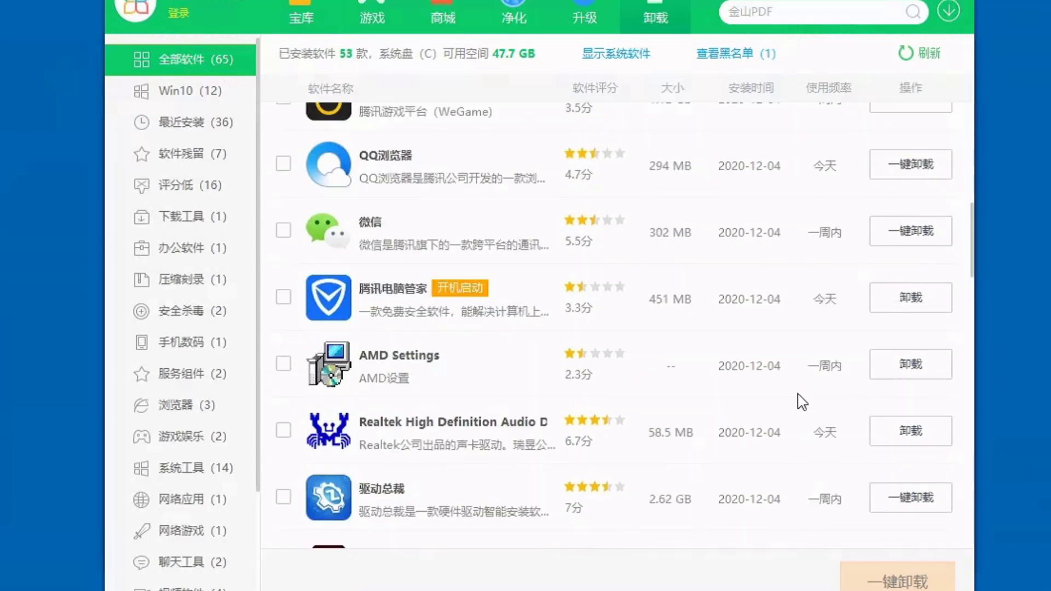
{"action": "scroll", "coordinate": [802, 402], "scroll_direction": "down", "scroll_amount": 6}
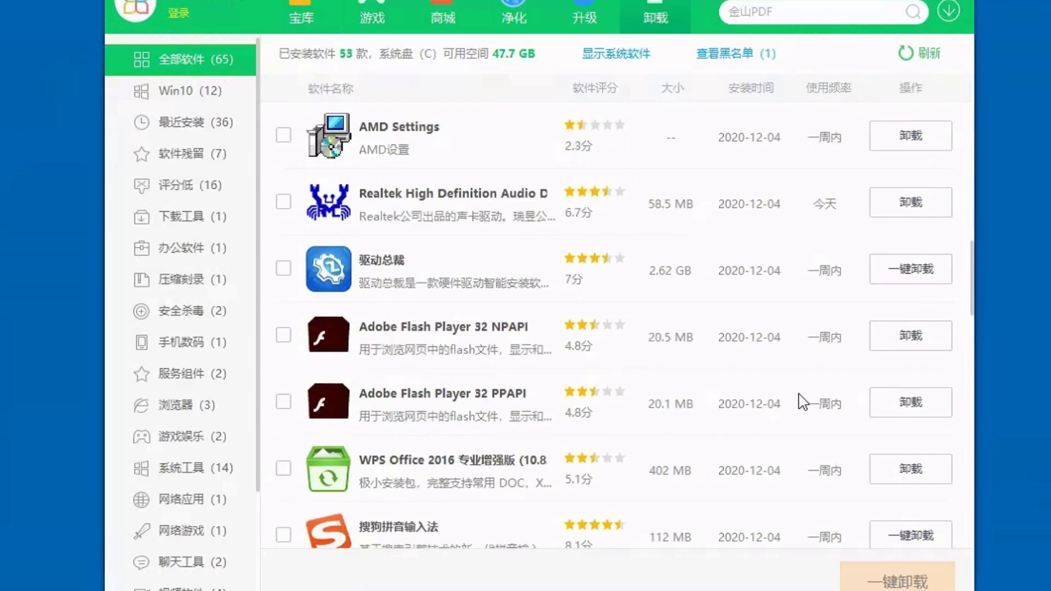
{"action": "scroll", "coordinate": [802, 403], "scroll_direction": "down", "scroll_amount": 3}
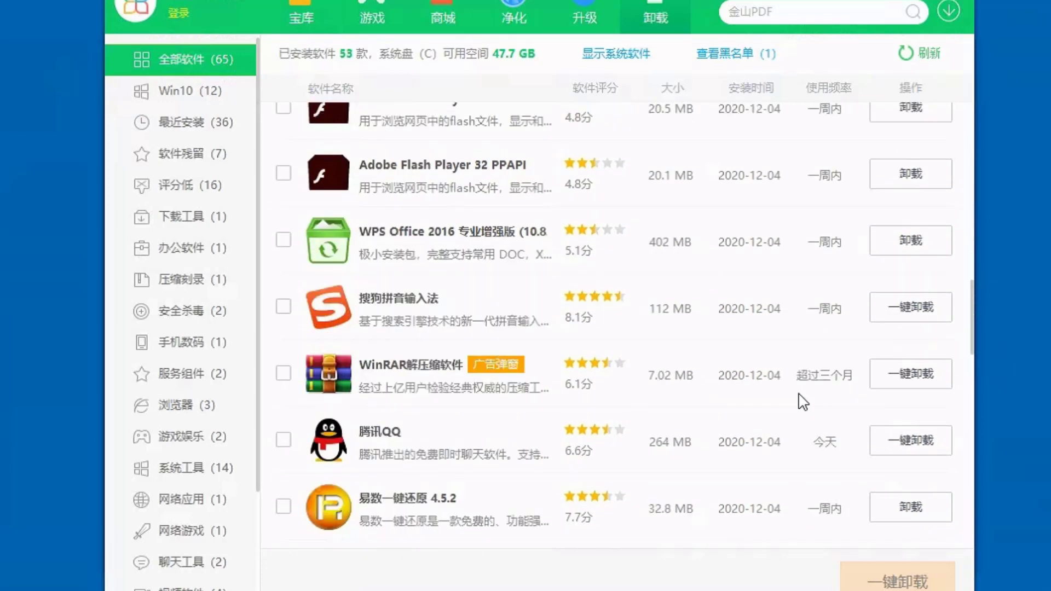
{"action": "scroll", "coordinate": [802, 402], "scroll_direction": "down", "scroll_amount": 1}
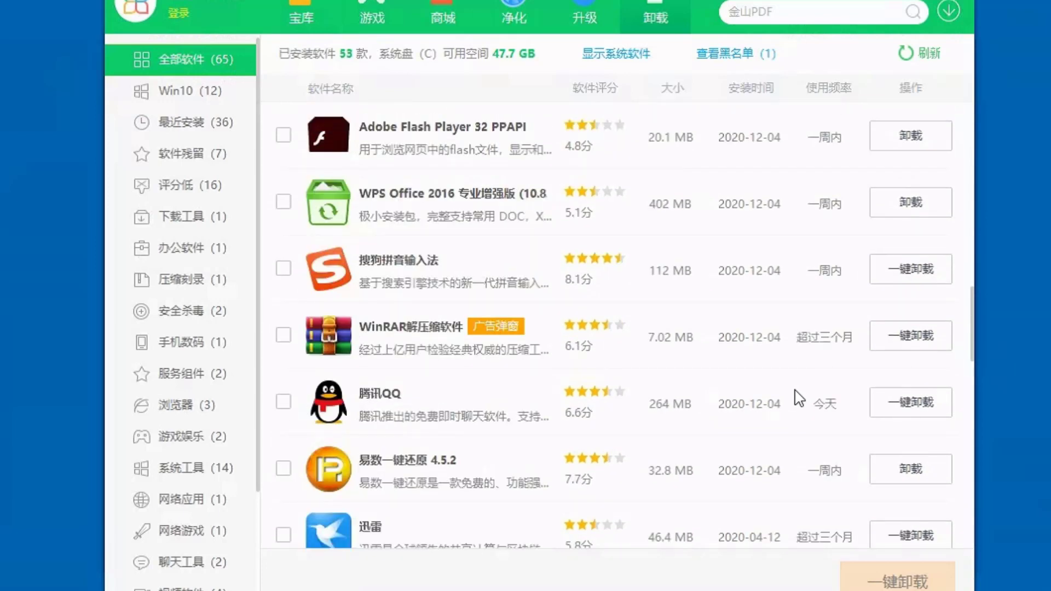
{"action": "scroll", "coordinate": [800, 398], "scroll_direction": "down", "scroll_amount": 1}
{"action": "scroll", "coordinate": [800, 398], "scroll_direction": "down", "scroll_amount": 7}
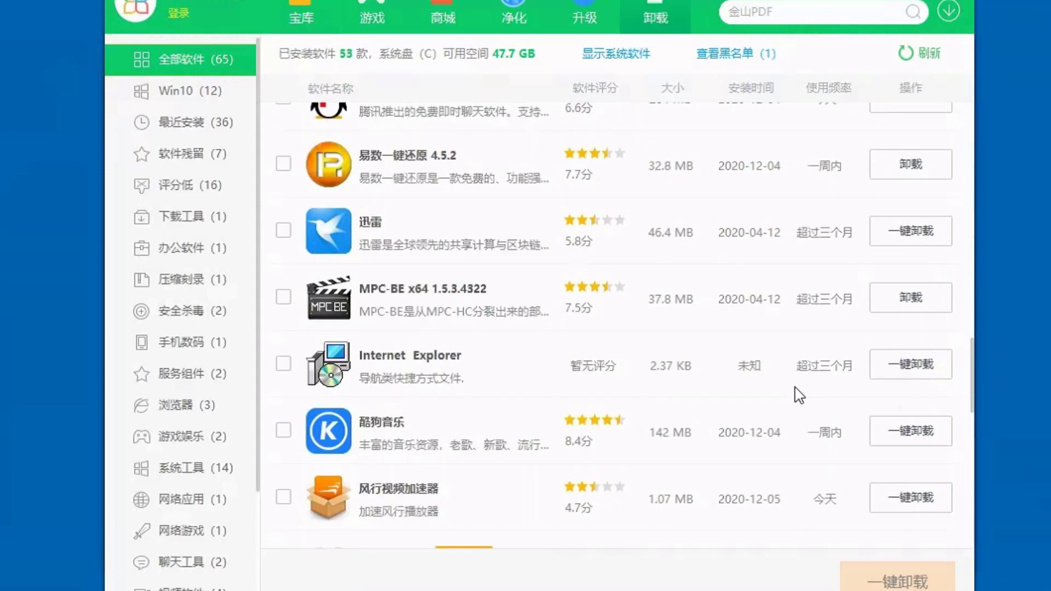
{"action": "left_click", "coordinate": [909, 366]}
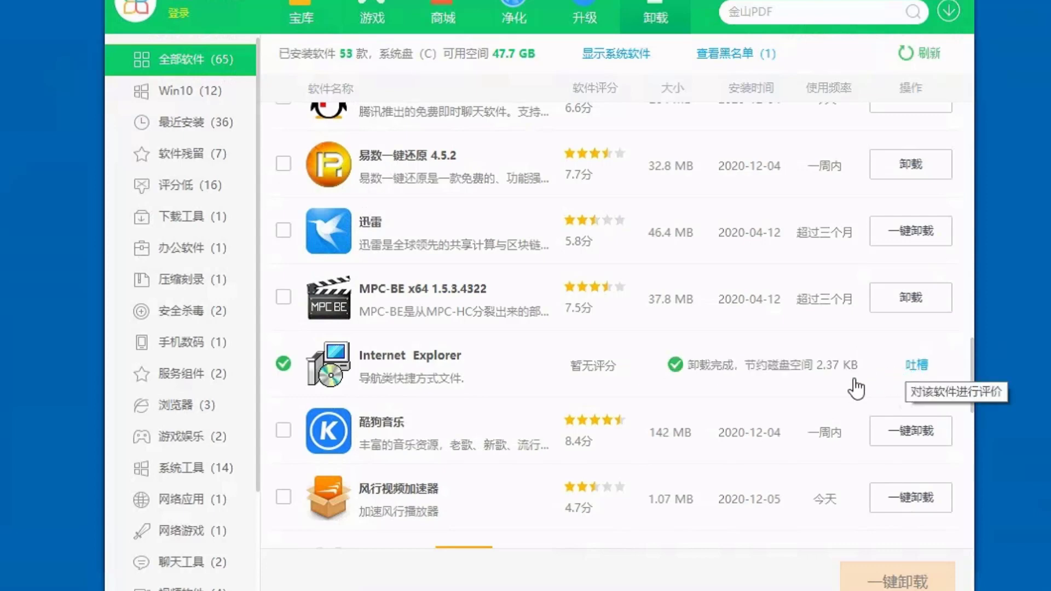
Step: Uninstall 风行视频加速器 and the auto-installing 2345游戏大厅, and add 2345游戏大厅 to the blacklist
{"action": "scroll", "coordinate": [875, 438], "scroll_direction": "down", "scroll_amount": 2}
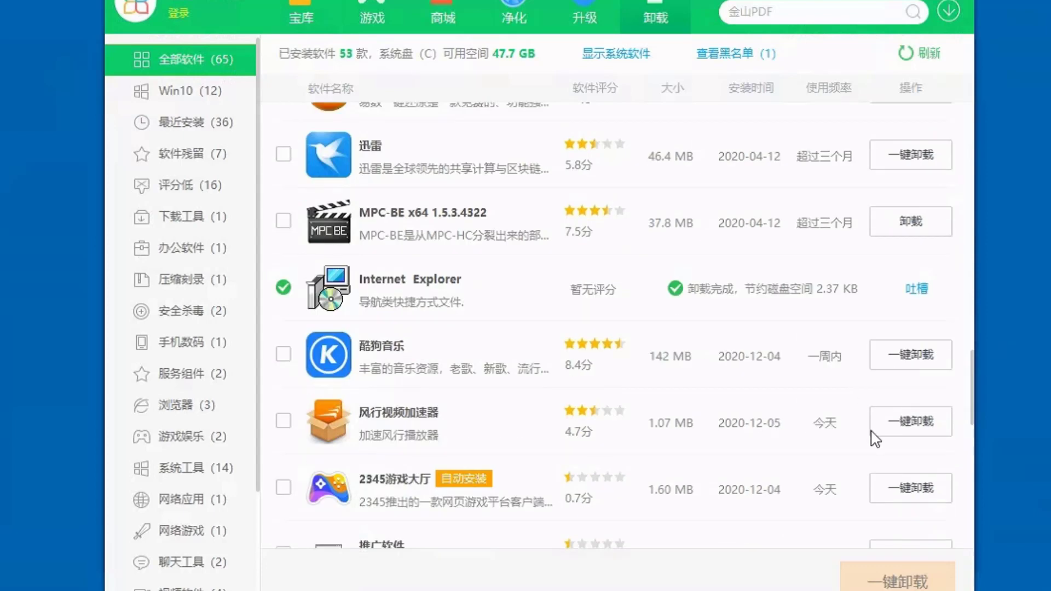
{"action": "left_click", "coordinate": [906, 430]}
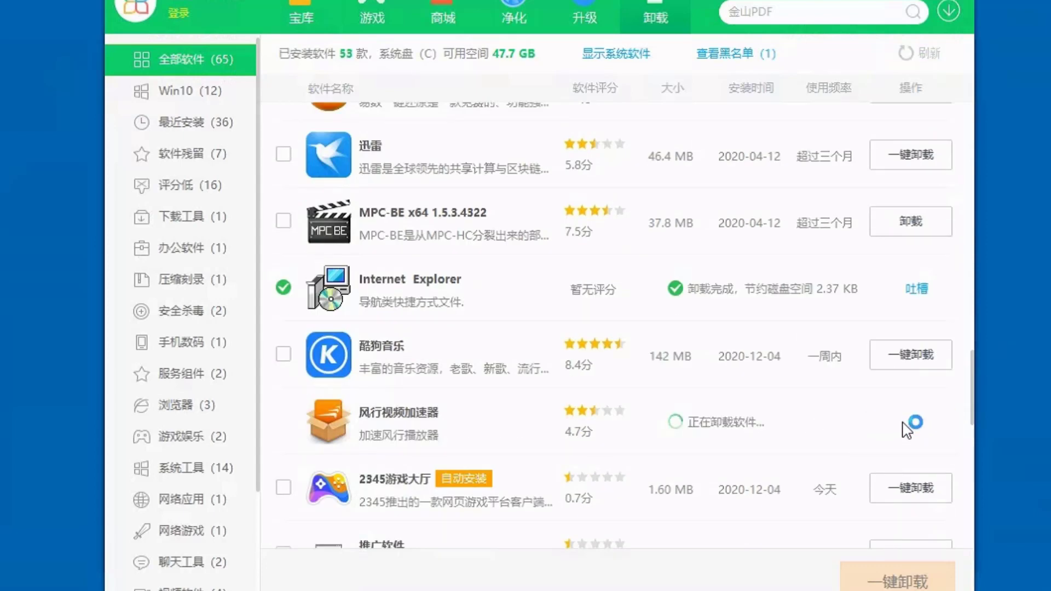
{"action": "left_click", "coordinate": [902, 490]}
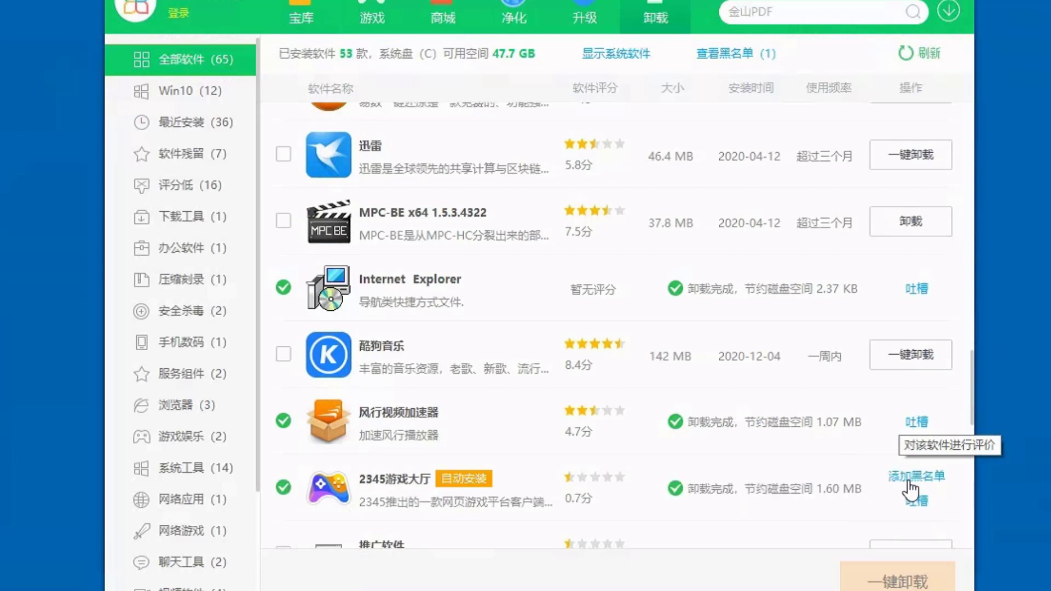
{"action": "left_click", "coordinate": [912, 482]}
Step: Uninstall the shortcut-promoting 推广软件 and add it to the blacklist
{"action": "scroll", "coordinate": [852, 453], "scroll_direction": "down", "scroll_amount": 2}
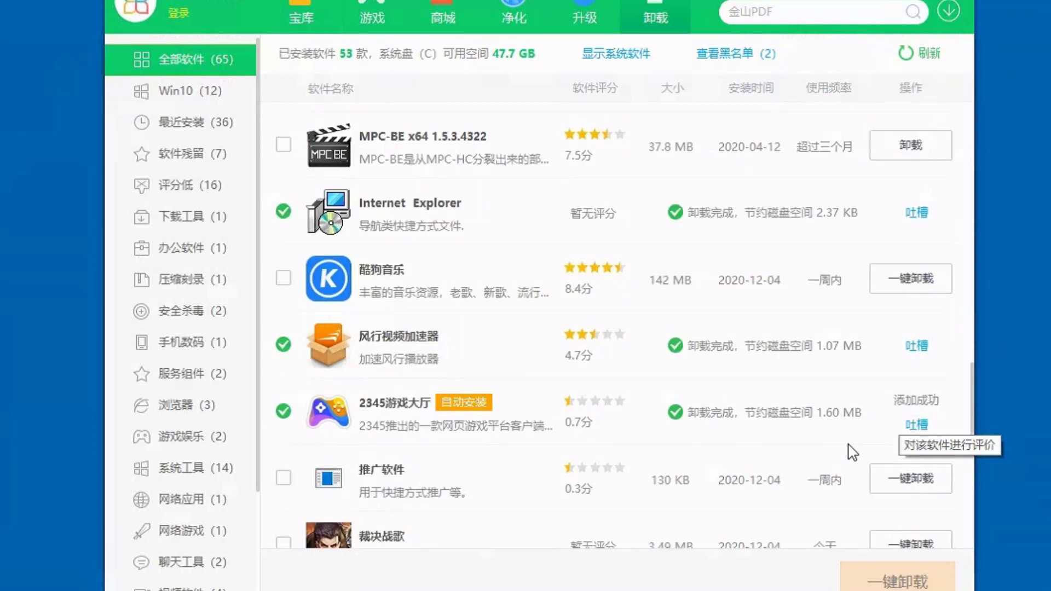
{"action": "left_click", "coordinate": [905, 485]}
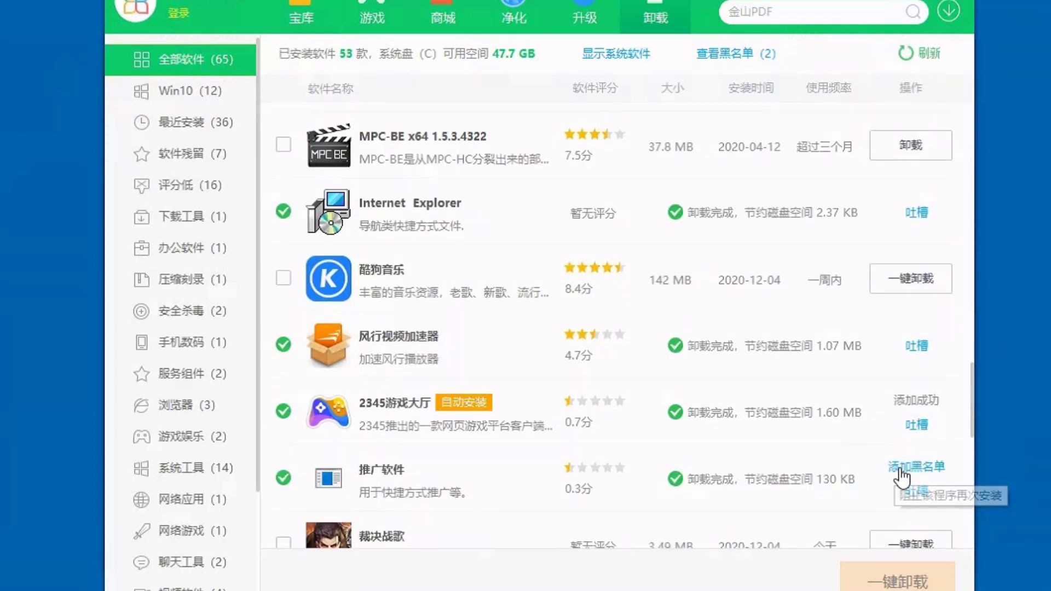
{"action": "left_click", "coordinate": [903, 469]}
Step: Uninstall 裁决战歌 and the homepage-hijacking 恶意扩展, and add 恶意扩展 to the blacklist
{"action": "scroll", "coordinate": [868, 427], "scroll_direction": "down", "scroll_amount": 2}
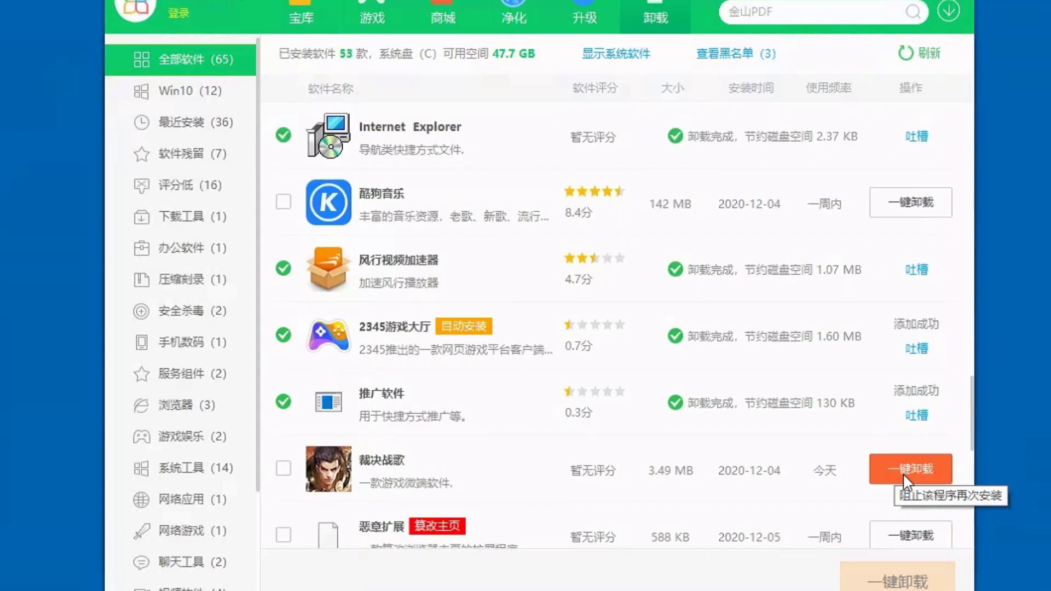
{"action": "left_click", "coordinate": [908, 475]}
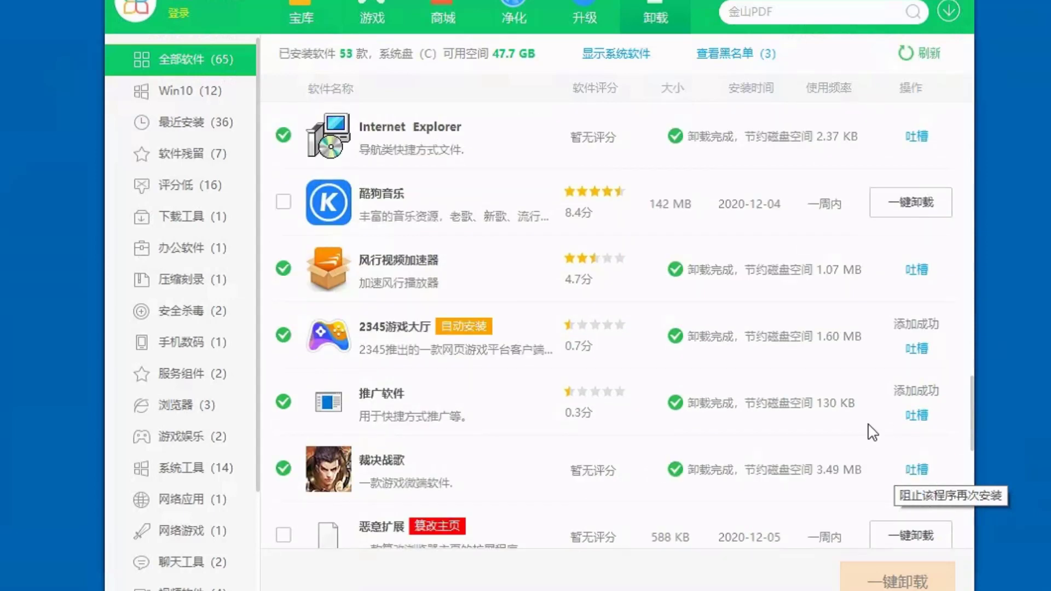
{"action": "scroll", "coordinate": [869, 429], "scroll_direction": "down", "scroll_amount": 2}
{"action": "left_click", "coordinate": [898, 460]}
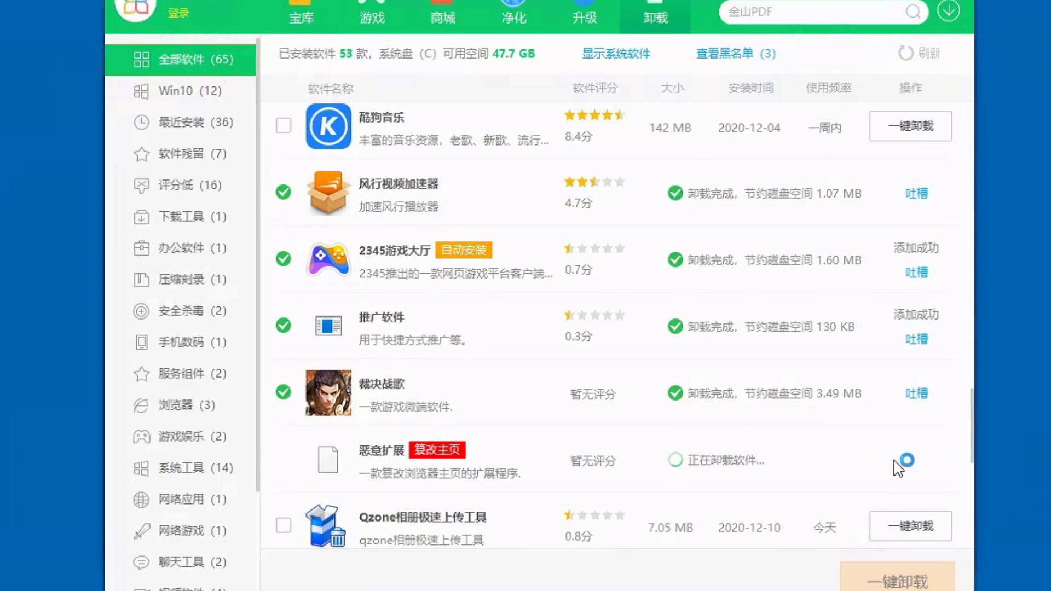
{"action": "left_click", "coordinate": [900, 458]}
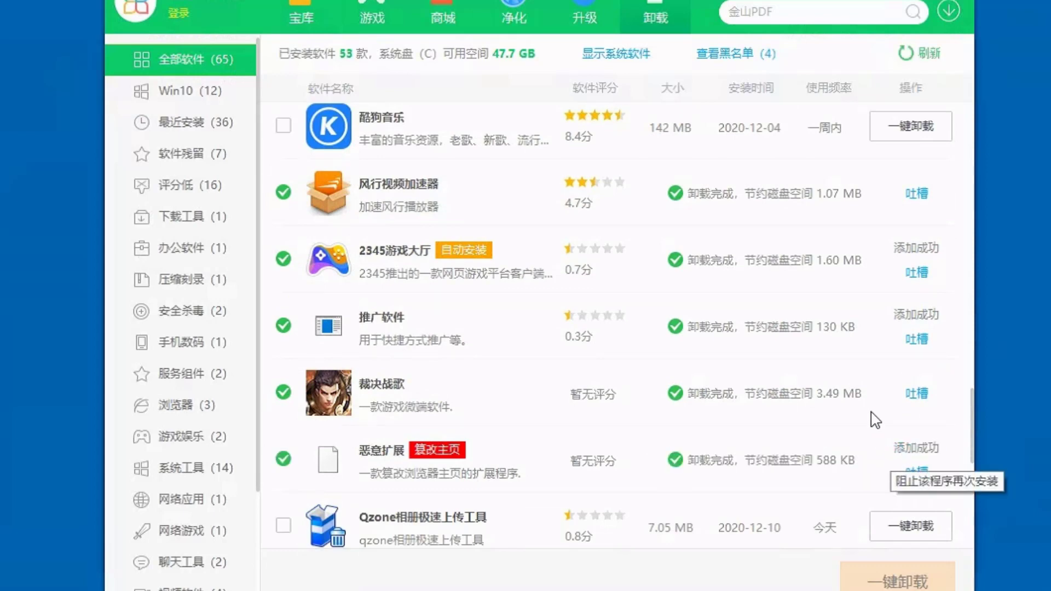
Step: Uninstall iDesk助手 and postpone the suggested restart
{"action": "scroll", "coordinate": [875, 419], "scroll_direction": "down", "scroll_amount": 1}
{"action": "scroll", "coordinate": [875, 419], "scroll_direction": "down", "scroll_amount": 3}
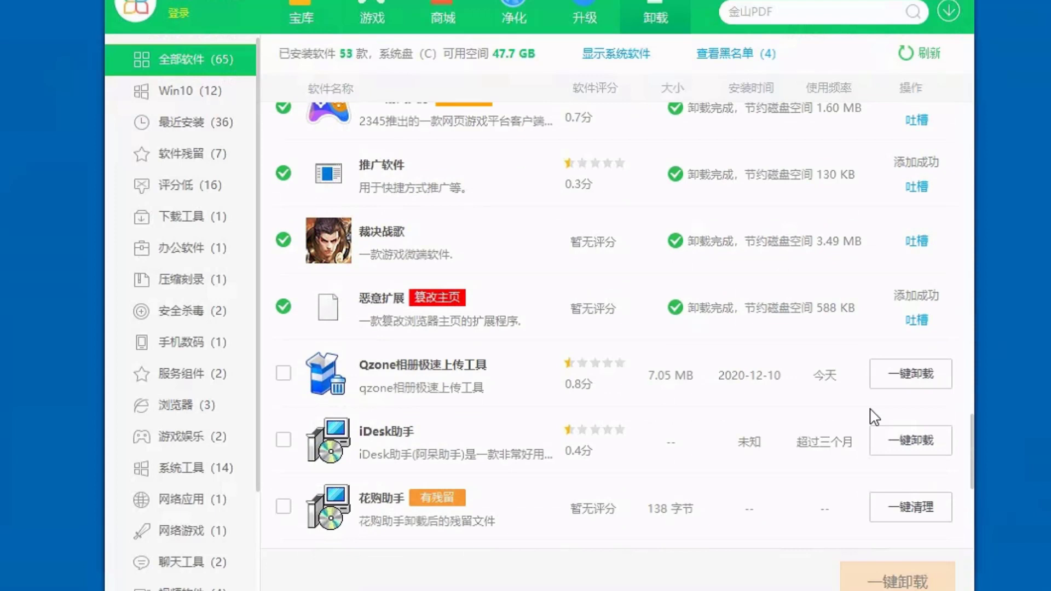
{"action": "left_click", "coordinate": [900, 439]}
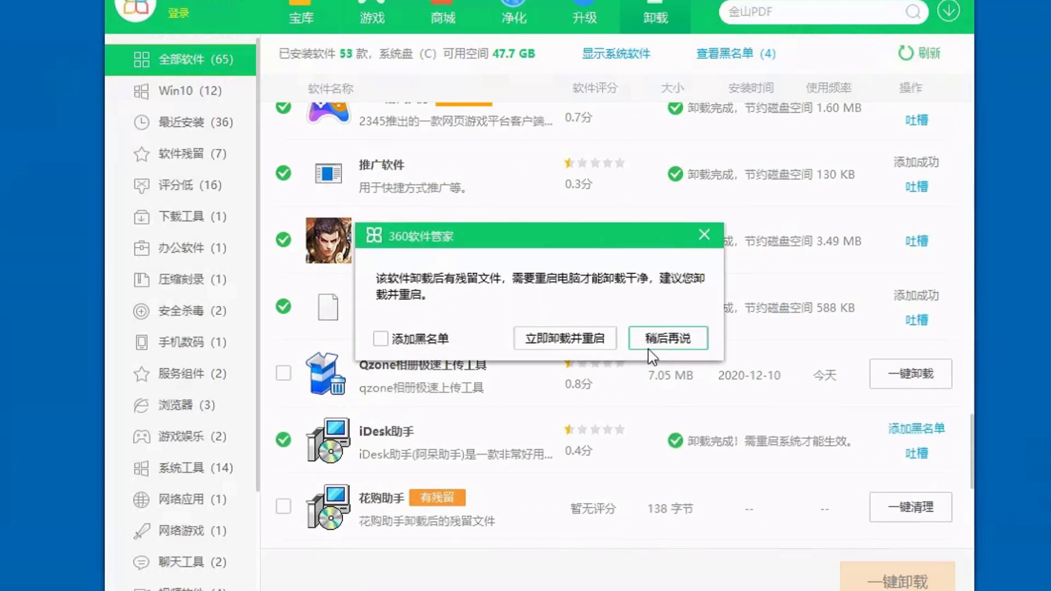
{"action": "left_click", "coordinate": [662, 345]}
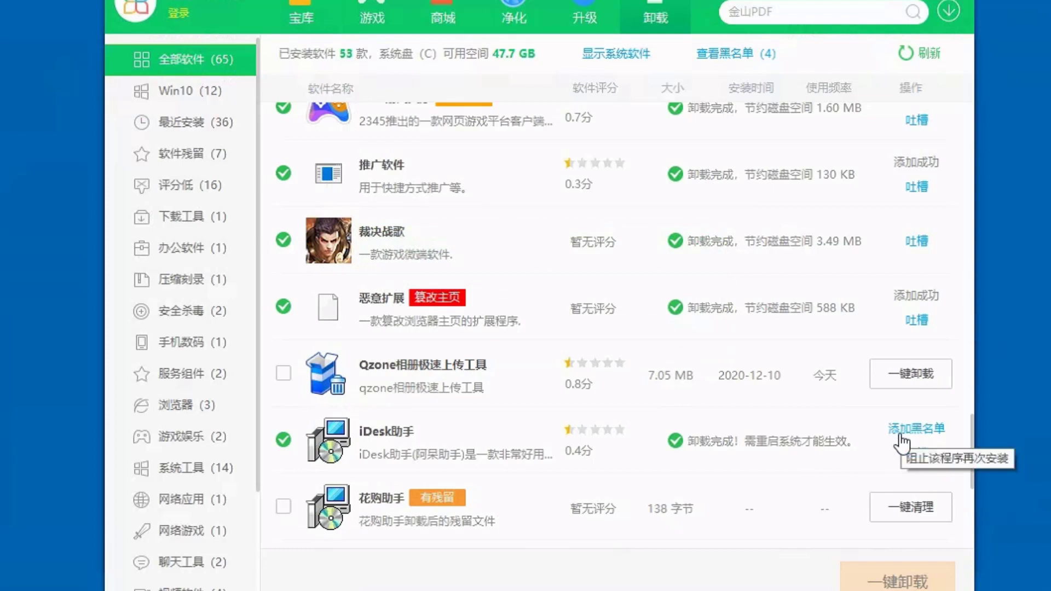
Step: Clean up the leftover files of 花购助手 and 迷你看图王, and add 迷你看图王 to the blacklist
{"action": "scroll", "coordinate": [902, 440], "scroll_direction": "down", "scroll_amount": 1}
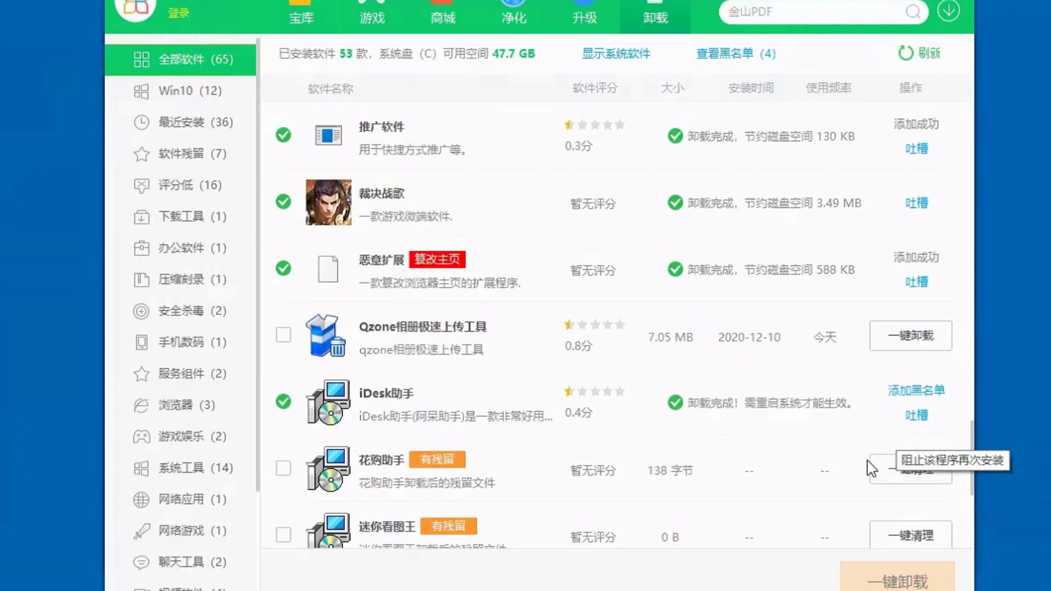
{"action": "left_click", "coordinate": [897, 470]}
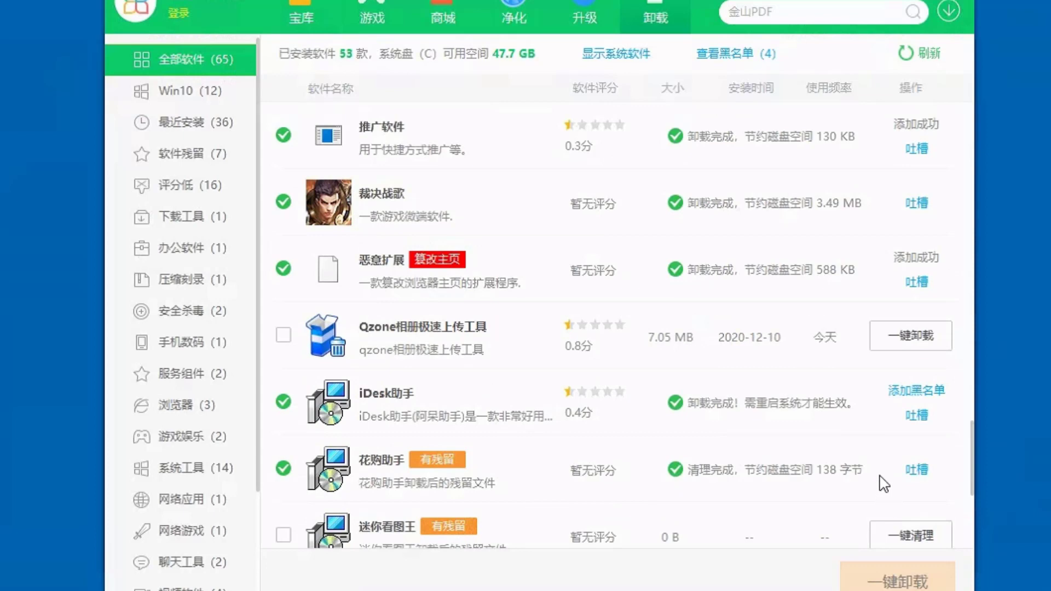
{"action": "scroll", "coordinate": [885, 483], "scroll_direction": "down", "scroll_amount": 2}
{"action": "left_click", "coordinate": [898, 465]}
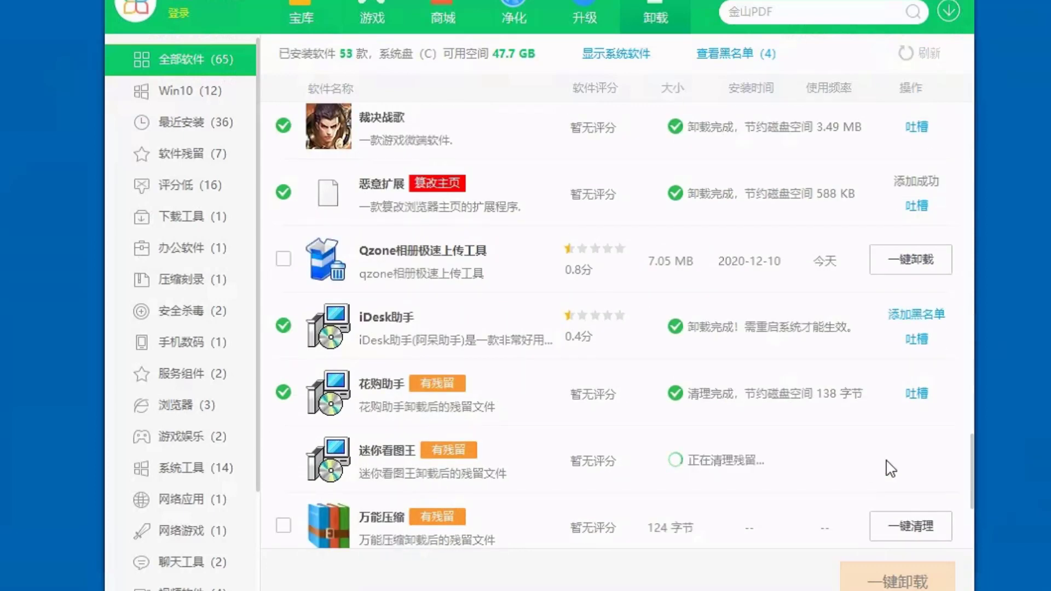
{"action": "left_click", "coordinate": [898, 449]}
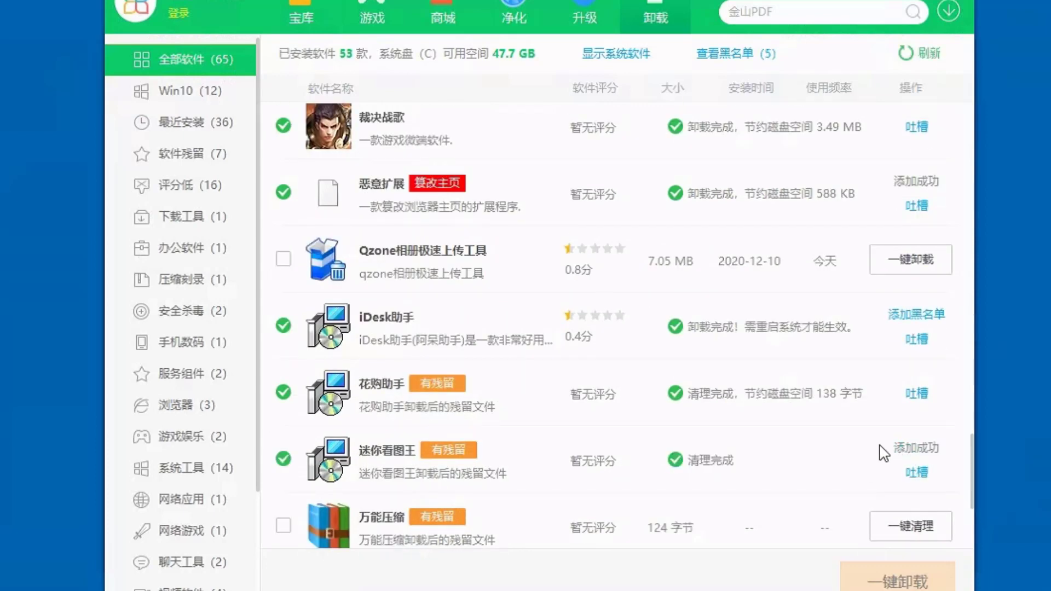
Step: Clean up the leftover files of 万能压缩 and add it to the blacklist
{"action": "scroll", "coordinate": [876, 438], "scroll_direction": "down", "scroll_amount": 1}
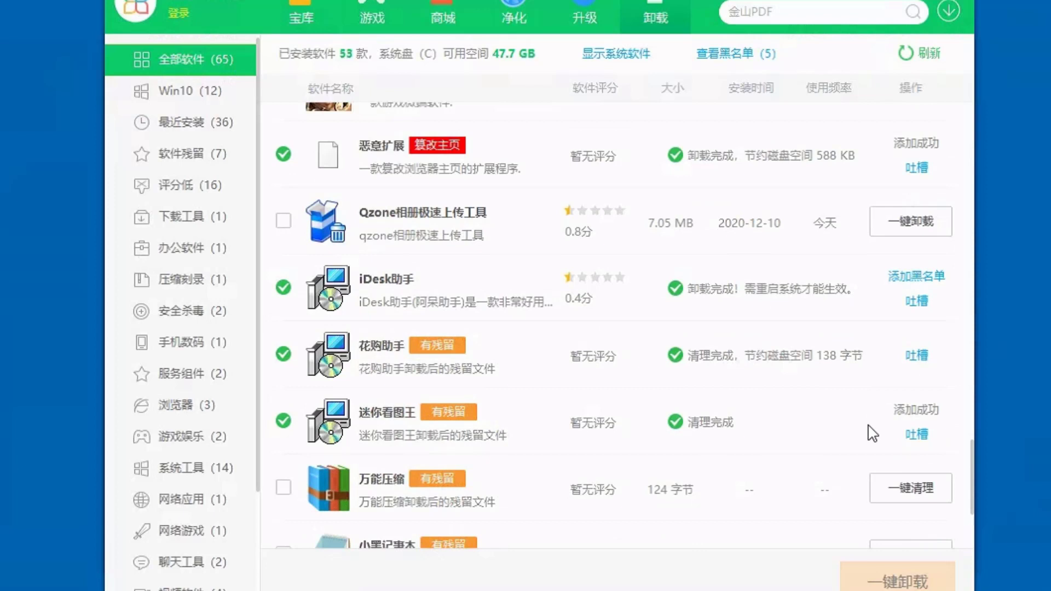
{"action": "left_click", "coordinate": [896, 490]}
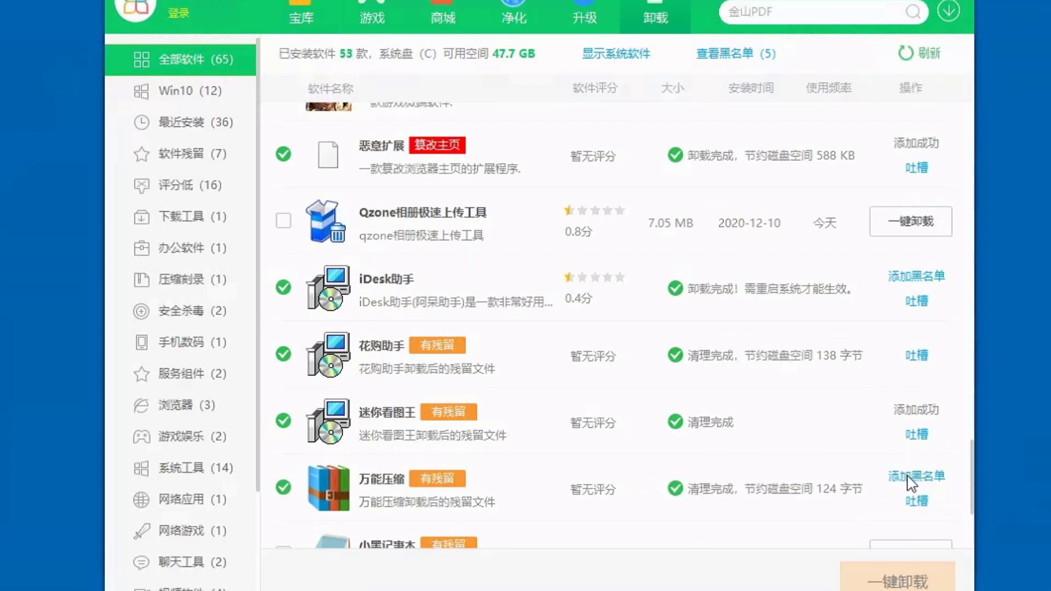
{"action": "left_click", "coordinate": [893, 474]}
Step: Clean up the leftovers of 小黑记事本 and add it to the blacklist
{"action": "scroll", "coordinate": [887, 472], "scroll_direction": "down", "scroll_amount": 2}
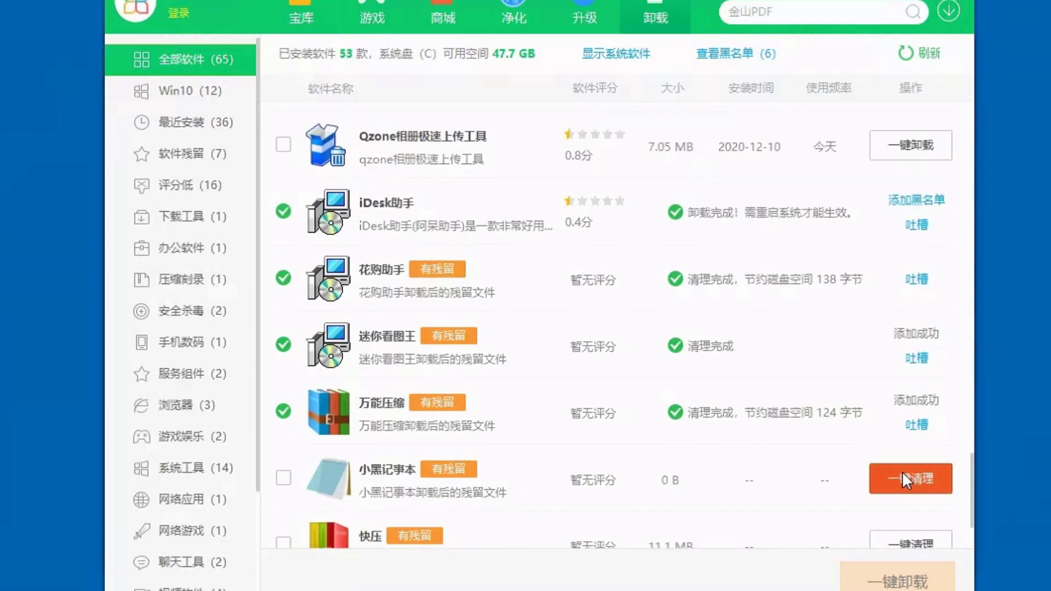
{"action": "left_click", "coordinate": [903, 476]}
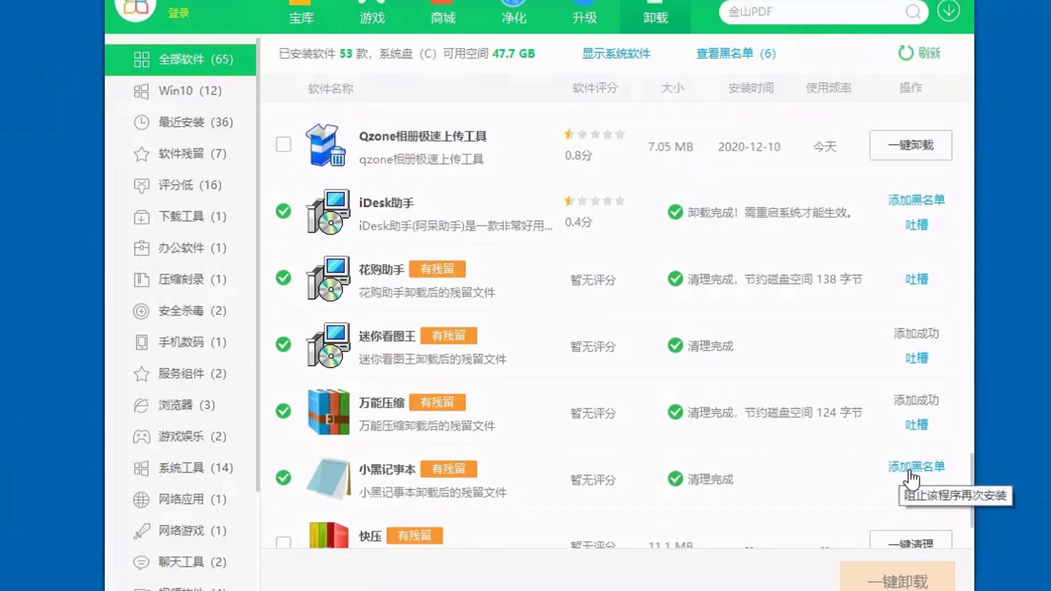
{"action": "left_click", "coordinate": [911, 475]}
Step: Clean up the leftover files of 快压 and add it to the blacklist
{"action": "scroll", "coordinate": [876, 438], "scroll_direction": "down", "scroll_amount": 1}
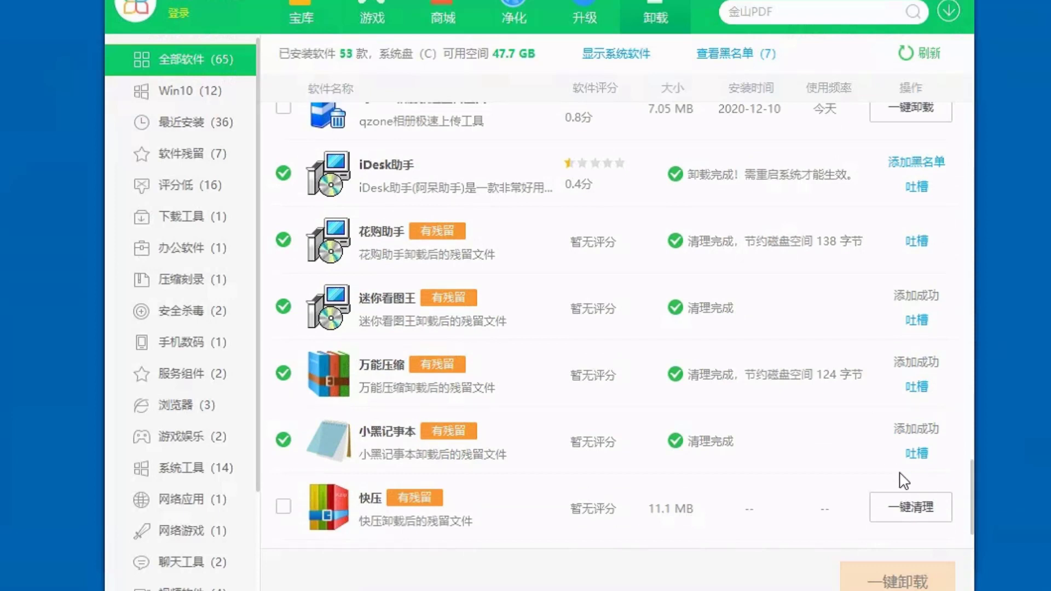
{"action": "left_click", "coordinate": [901, 508]}
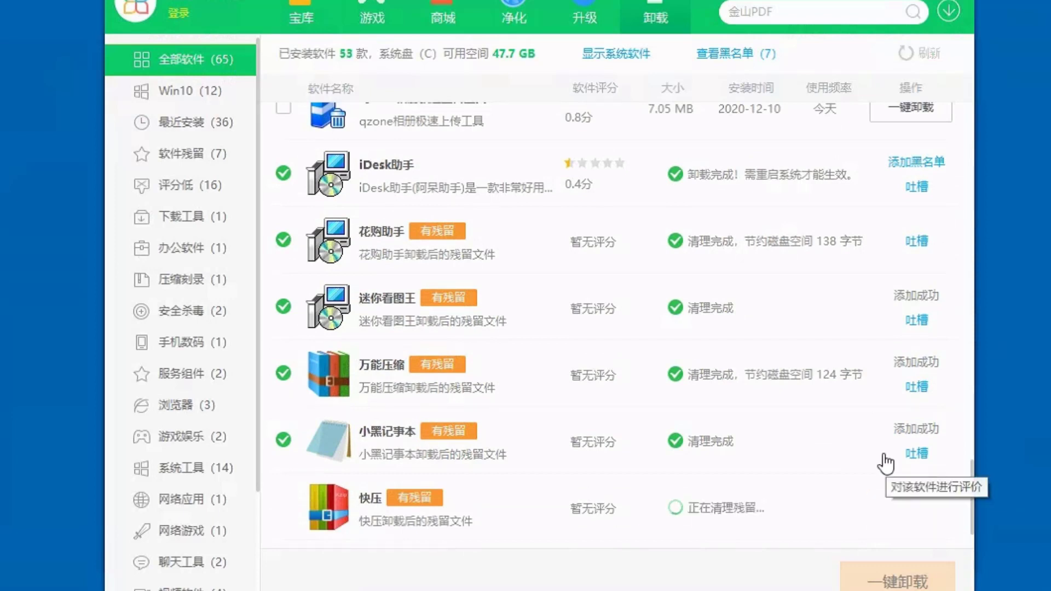
{"action": "scroll", "coordinate": [896, 466], "scroll_direction": "down", "scroll_amount": 1}
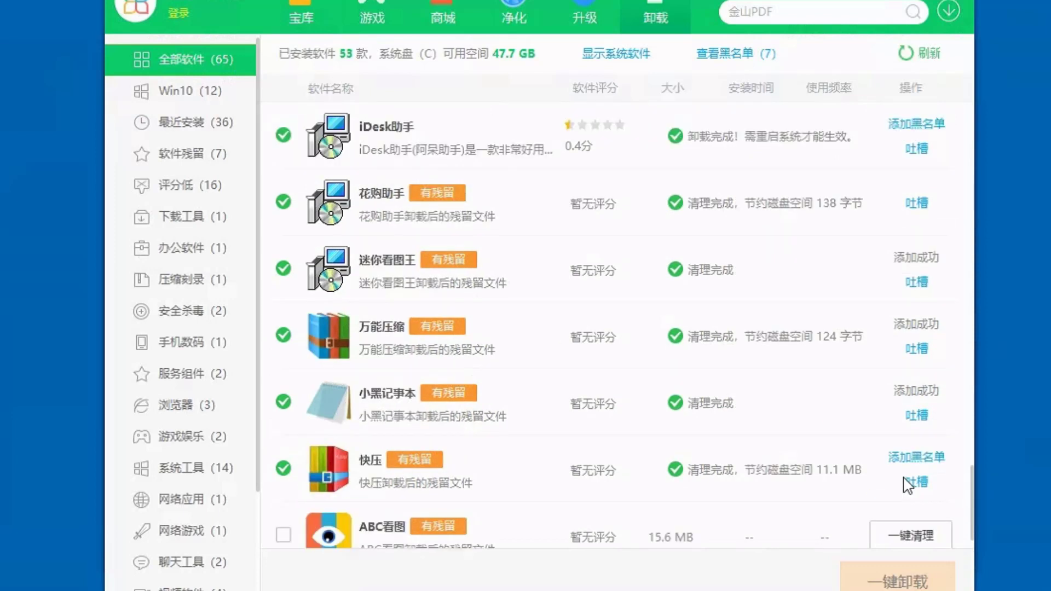
{"action": "left_click", "coordinate": [905, 462]}
Step: Clean up the leftover files of ABC看图 and add it to the blacklist
{"action": "scroll", "coordinate": [906, 487], "scroll_direction": "down", "scroll_amount": 1}
{"action": "left_click", "coordinate": [909, 511]}
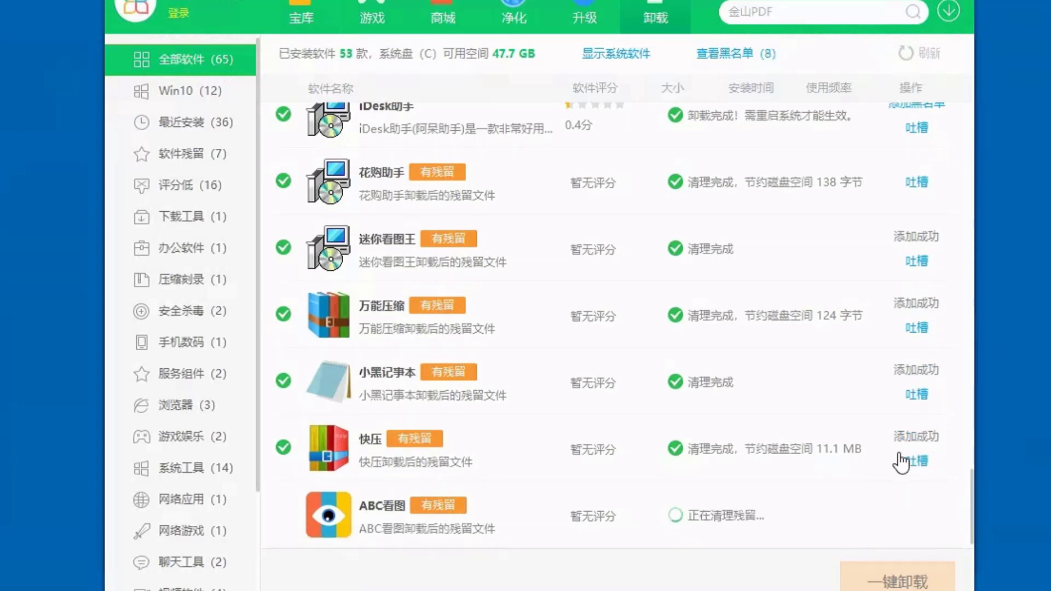
{"action": "left_click", "coordinate": [926, 503]}
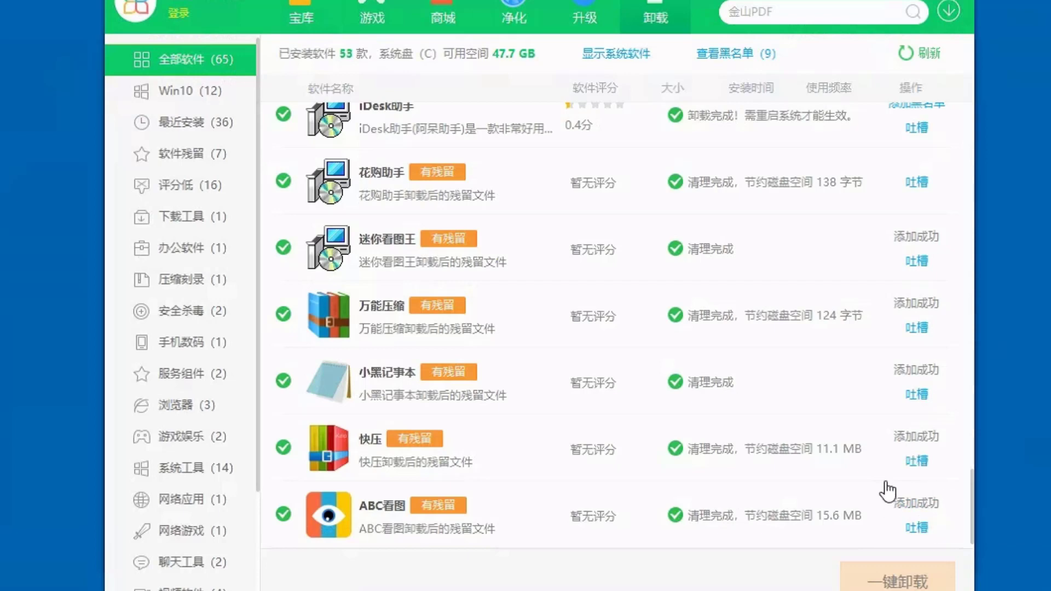
{"action": "scroll", "coordinate": [899, 490], "scroll_direction": "up", "scroll_amount": 2}
{"action": "scroll", "coordinate": [896, 489], "scroll_direction": "down", "scroll_amount": 2}
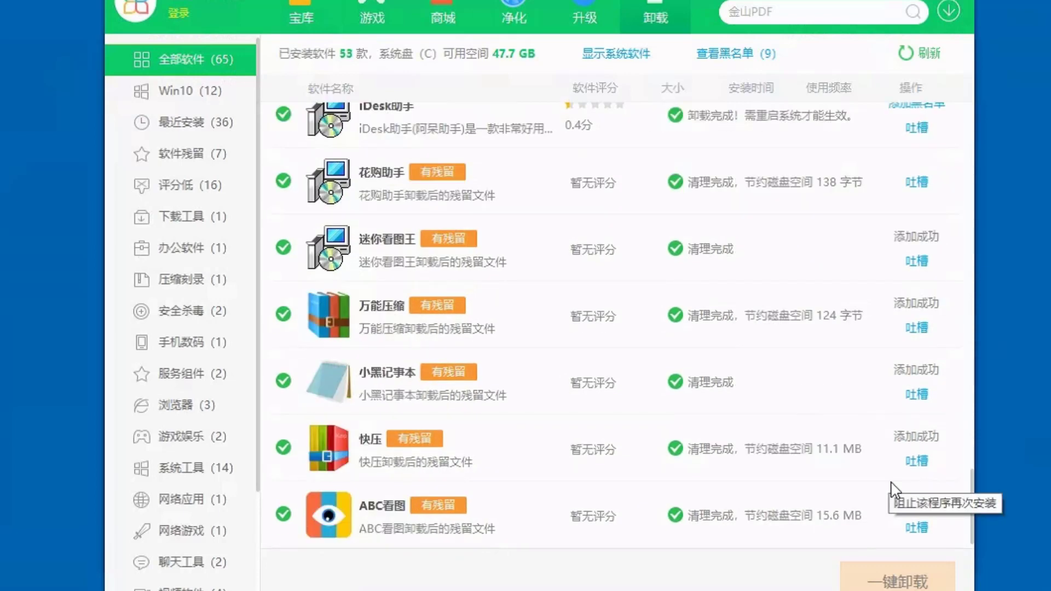
{"action": "scroll", "coordinate": [896, 490], "scroll_direction": "up", "scroll_amount": 7}
{"action": "scroll", "coordinate": [896, 492], "scroll_direction": "up", "scroll_amount": 1}
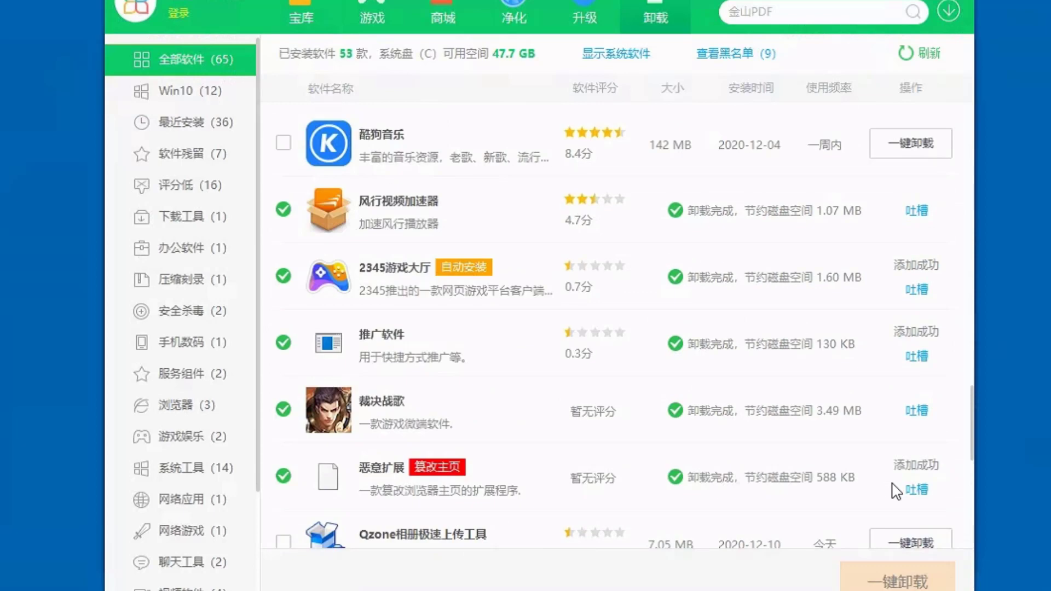
Step: Look back through the installed software list for any remaining unwanted programs
{"action": "scroll", "coordinate": [896, 491], "scroll_direction": "up", "scroll_amount": 7}
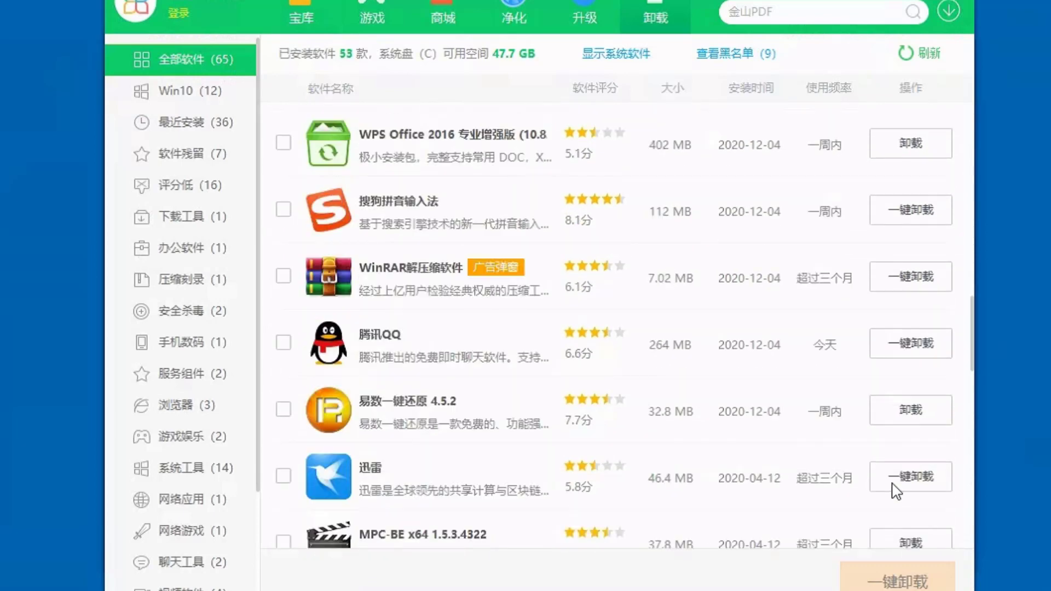
{"action": "scroll", "coordinate": [895, 491], "scroll_direction": "up", "scroll_amount": 1}
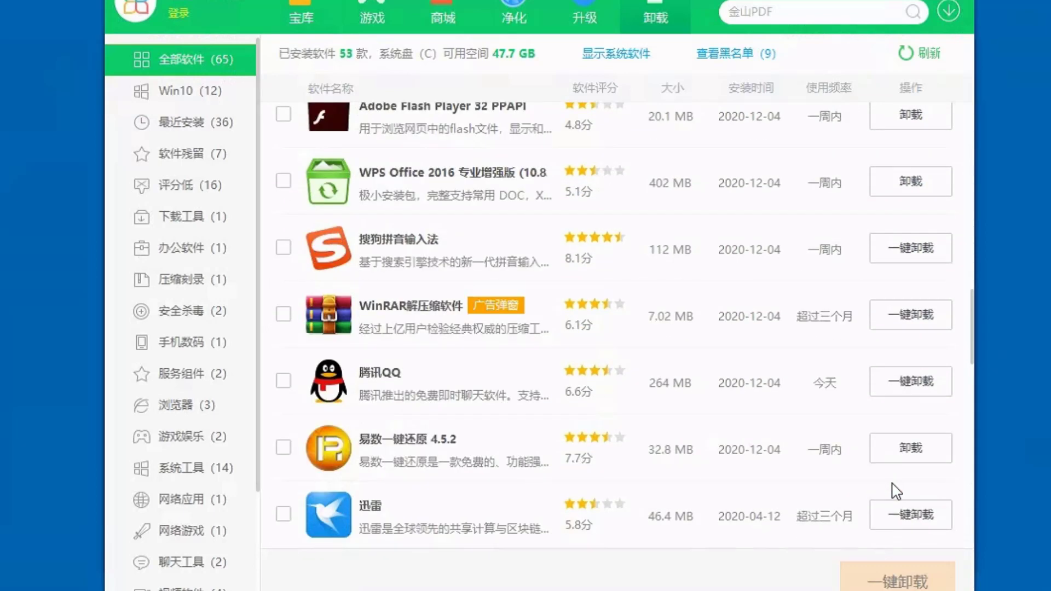
{"action": "scroll", "coordinate": [895, 492], "scroll_direction": "up", "scroll_amount": 2}
{"action": "scroll", "coordinate": [896, 492], "scroll_direction": "up", "scroll_amount": 4}
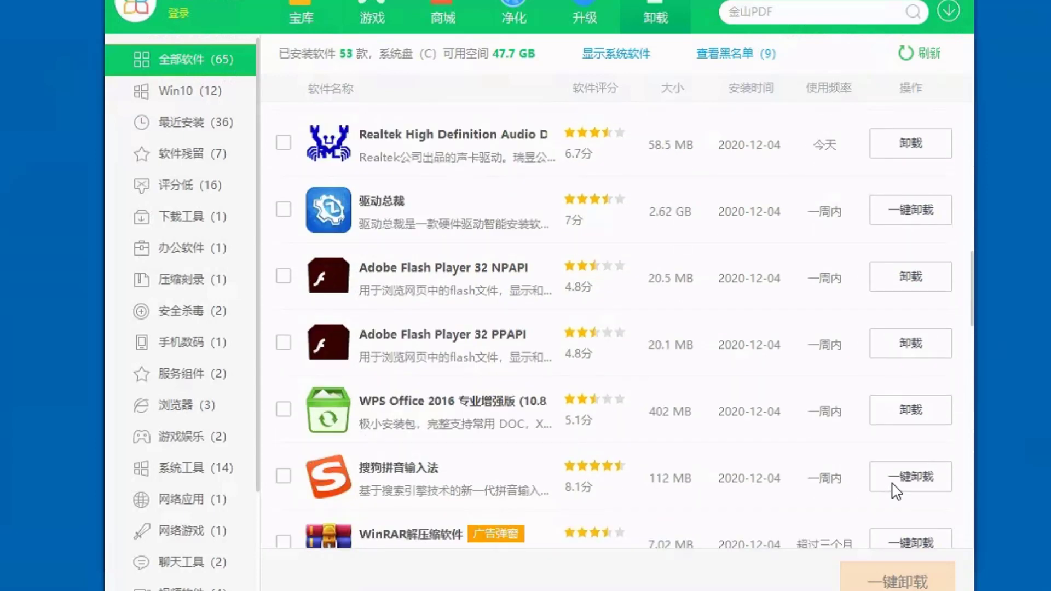
{"action": "scroll", "coordinate": [896, 491], "scroll_direction": "up", "scroll_amount": 8}
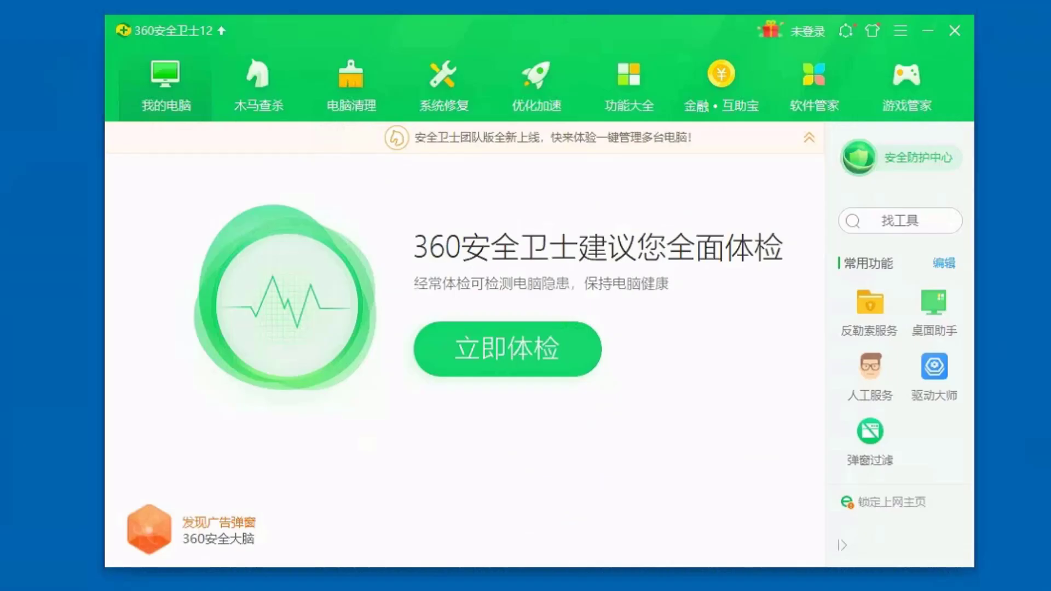
Step: Switch to 360安全卫士, run a full computer cleanup scan and clean all preselected junk, plugins and software leftovers
{"action": "left_click", "coordinate": [356, 90]}
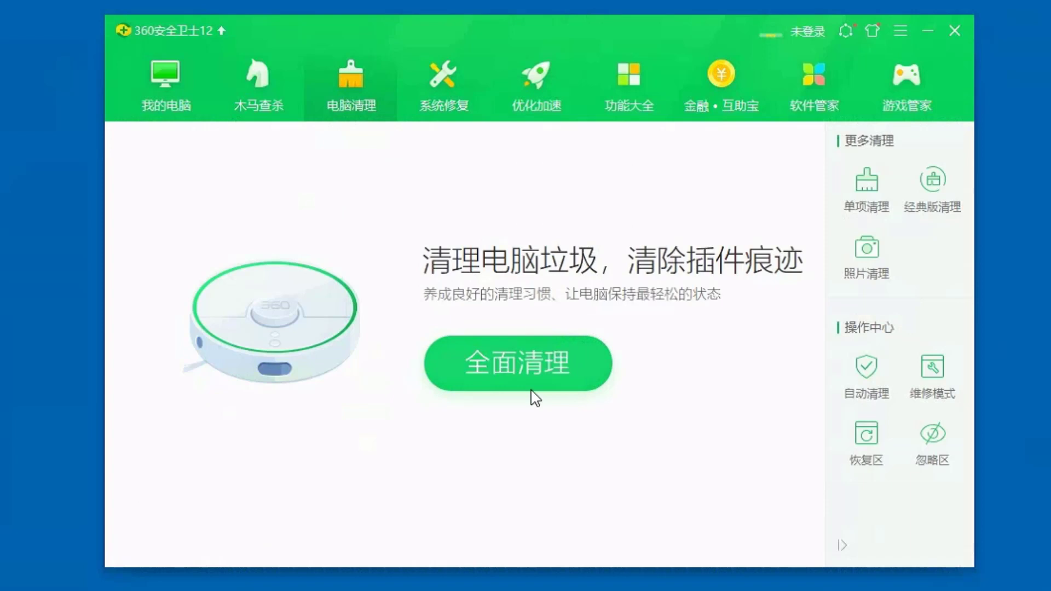
{"action": "left_click", "coordinate": [536, 362]}
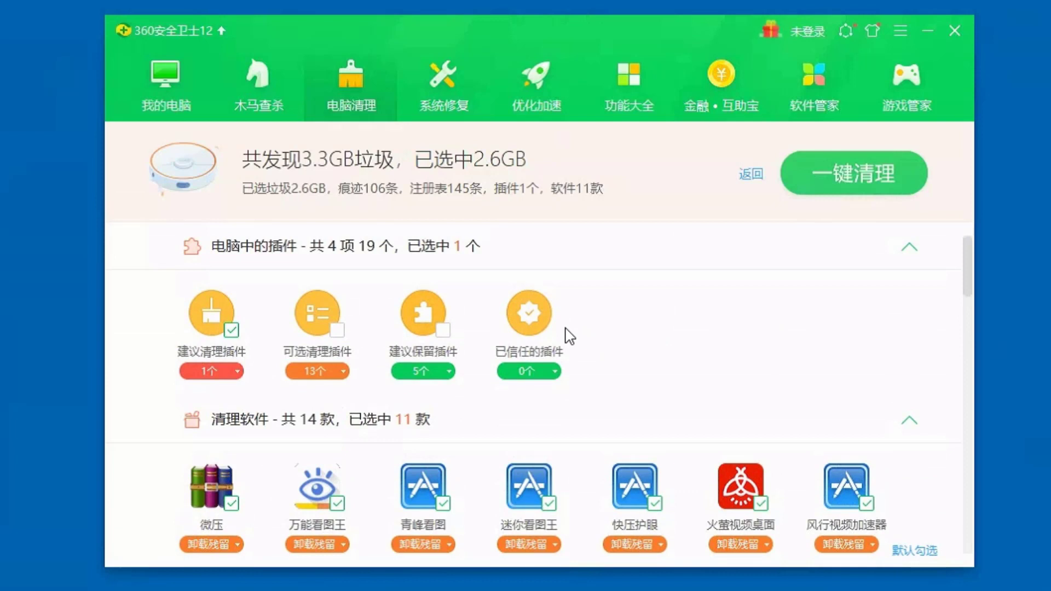
{"action": "scroll", "coordinate": [328, 371], "scroll_direction": "down", "scroll_amount": 5}
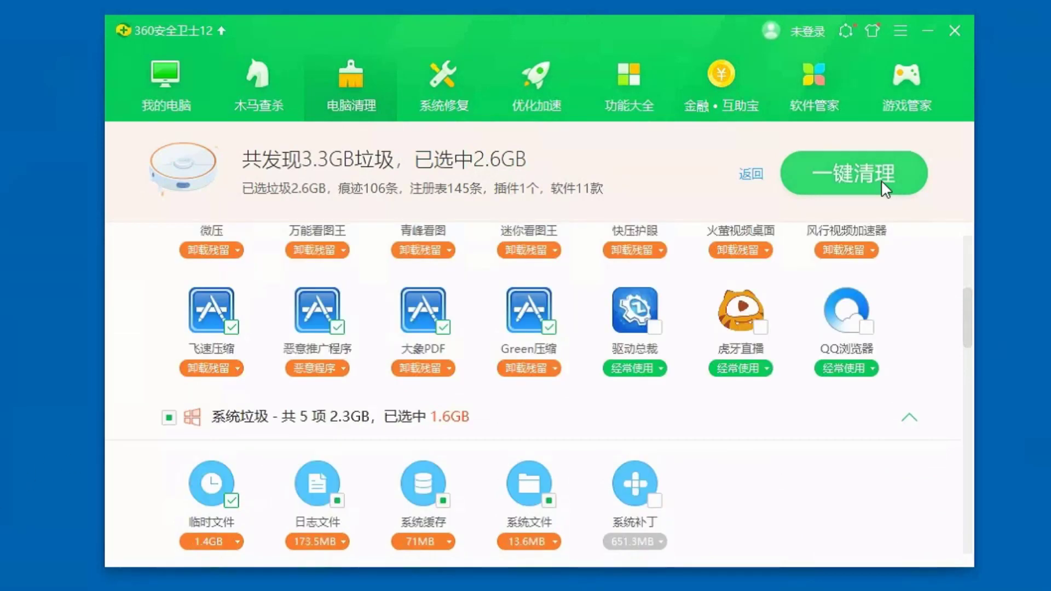
{"action": "left_click", "coordinate": [883, 185]}
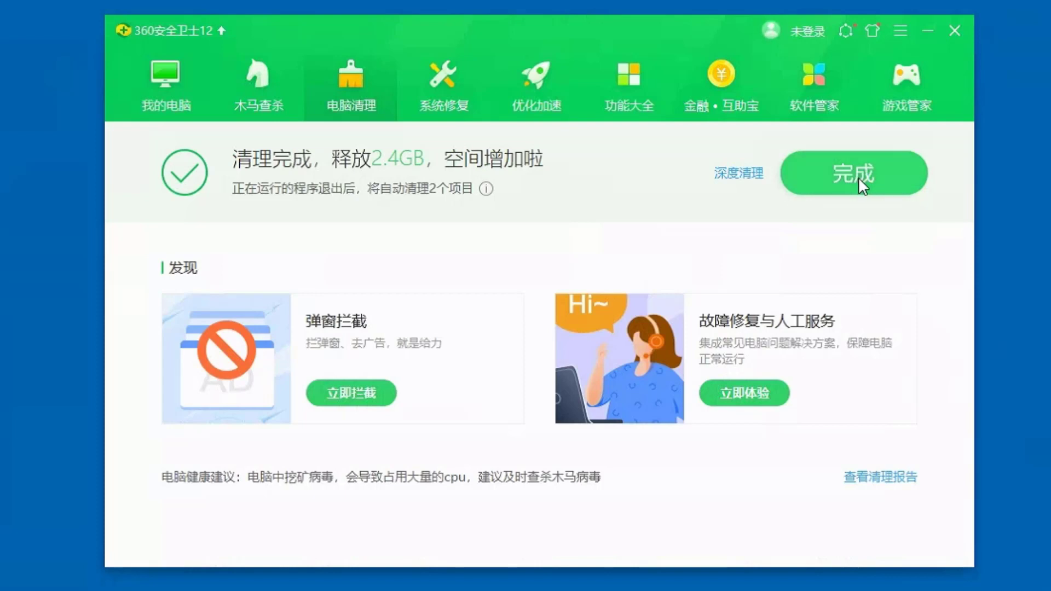
{"action": "left_click", "coordinate": [859, 177]}
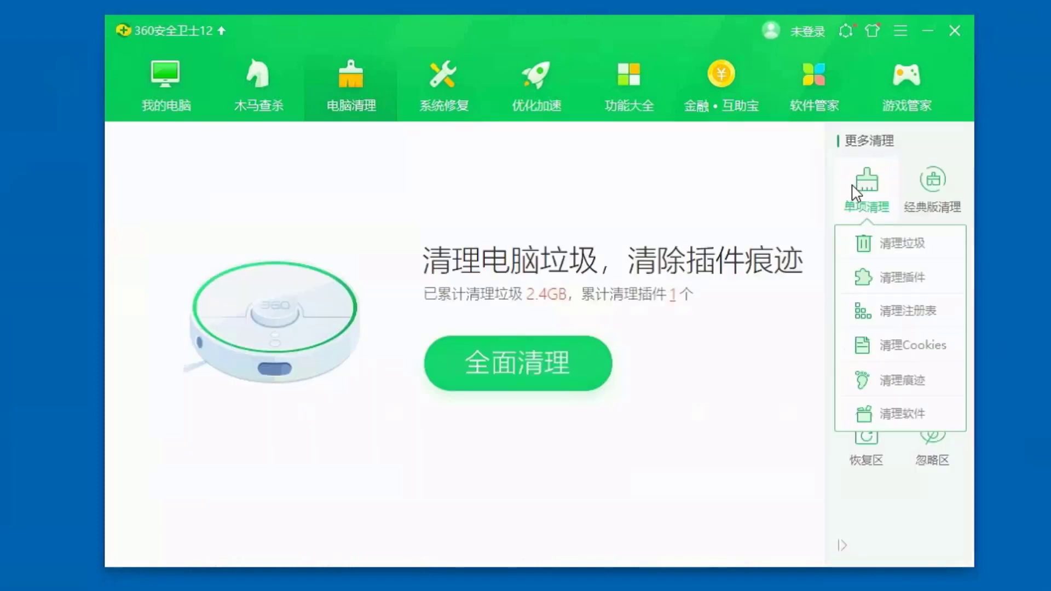
Step: Run a full system repair scan and restore the IE menu item and the Chrome "由贵单位管理" item to default
{"action": "left_click", "coordinate": [454, 100]}
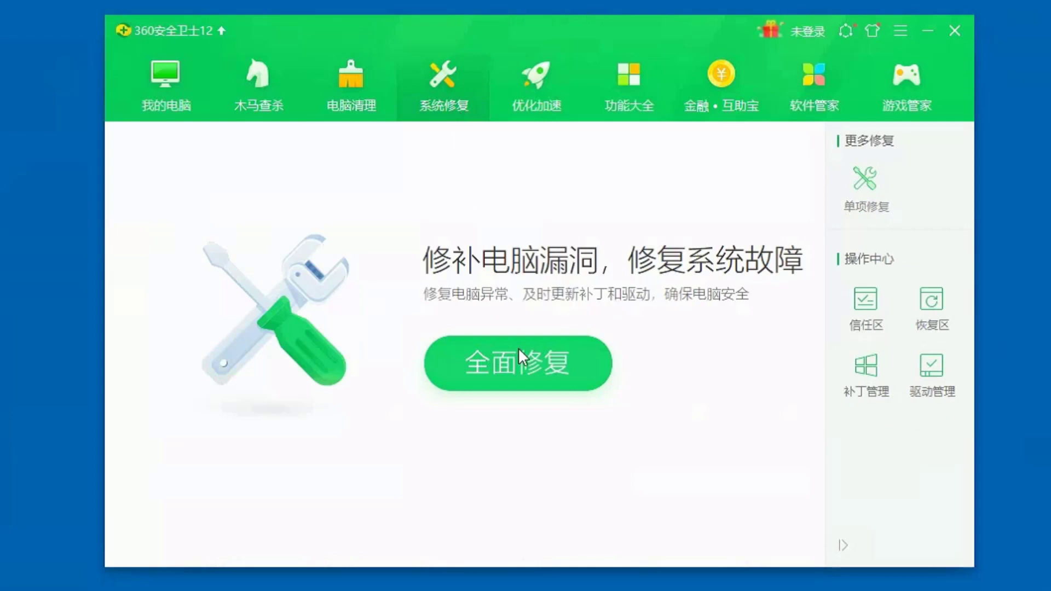
{"action": "left_click", "coordinate": [553, 370]}
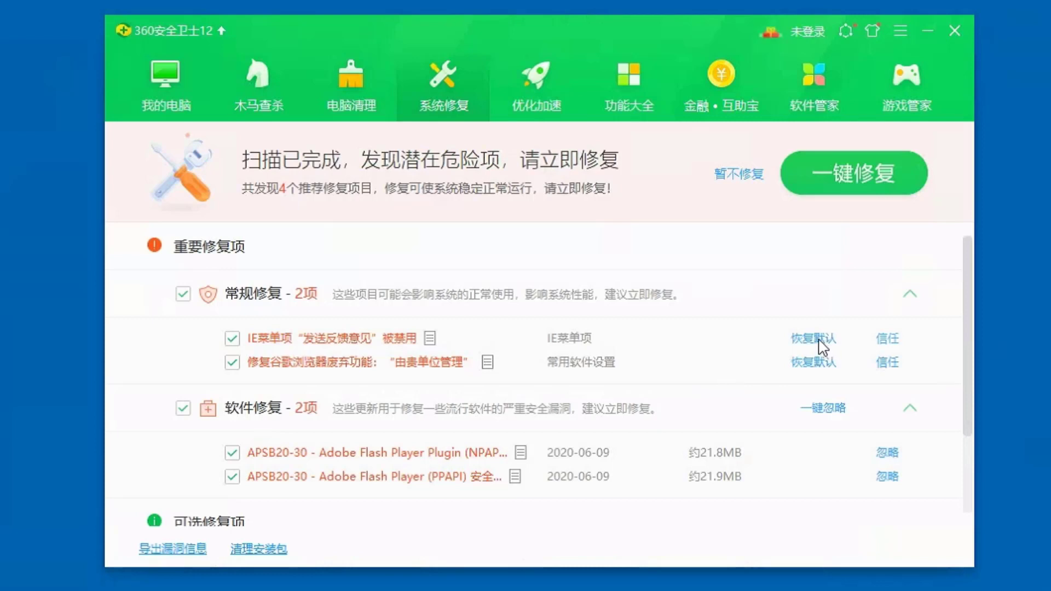
{"action": "left_click", "coordinate": [822, 344]}
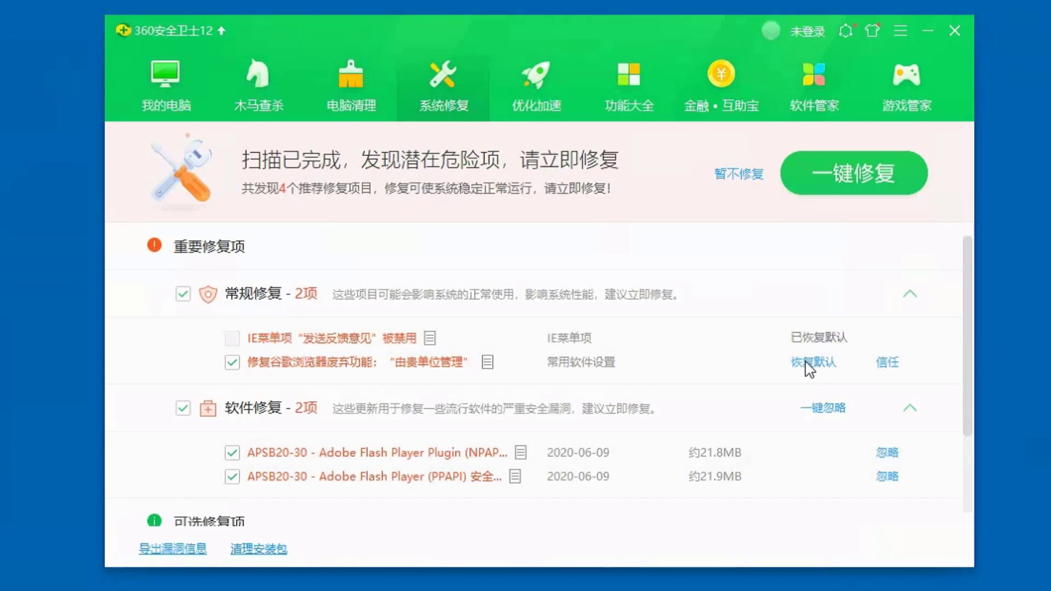
{"action": "left_click", "coordinate": [816, 366]}
Step: Ignore both Adobe Flash Player updates under 软件修复 and finish the repair without the optional items
{"action": "left_click", "coordinate": [825, 408]}
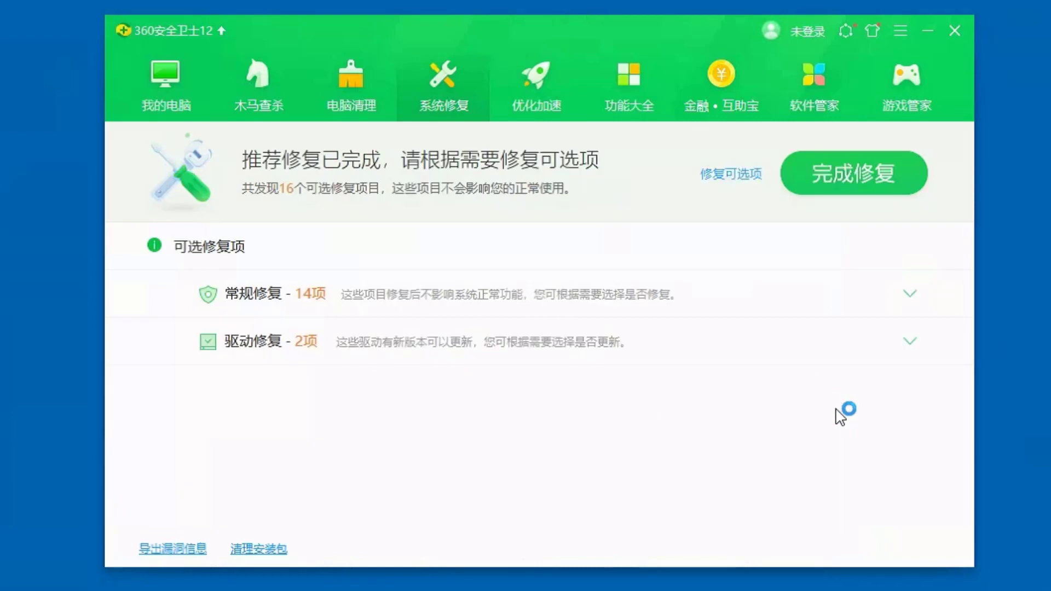
{"action": "left_click", "coordinate": [851, 180]}
{"action": "left_click", "coordinate": [856, 178]}
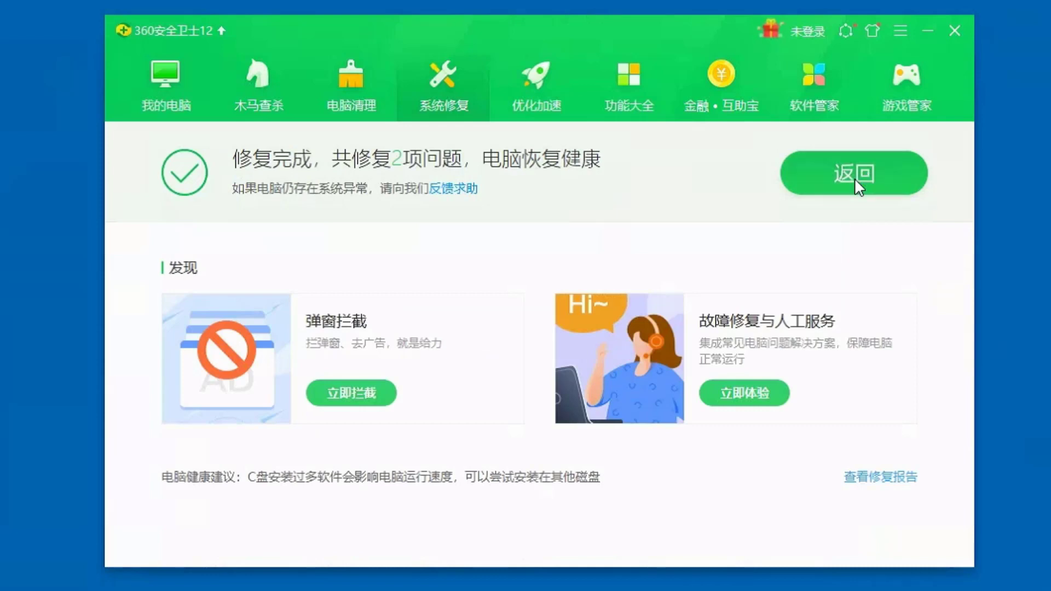
Step: Run another full cleanup scan and also select the 酷我音乐, 360壁纸, 火萤视频桌面 and Adobe Flash junk
{"action": "left_click", "coordinate": [344, 84]}
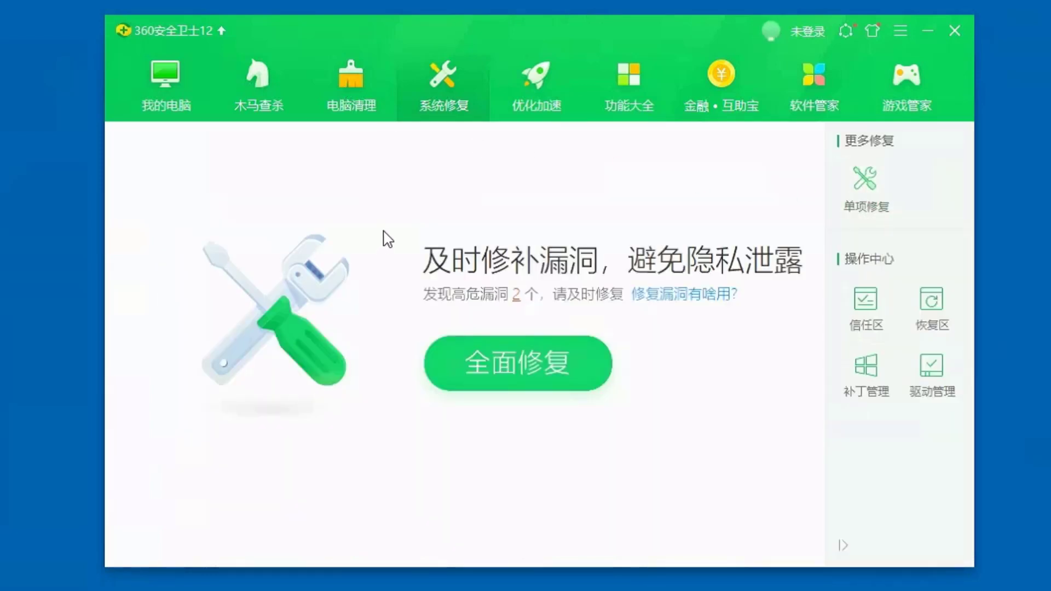
{"action": "left_click", "coordinate": [507, 370]}
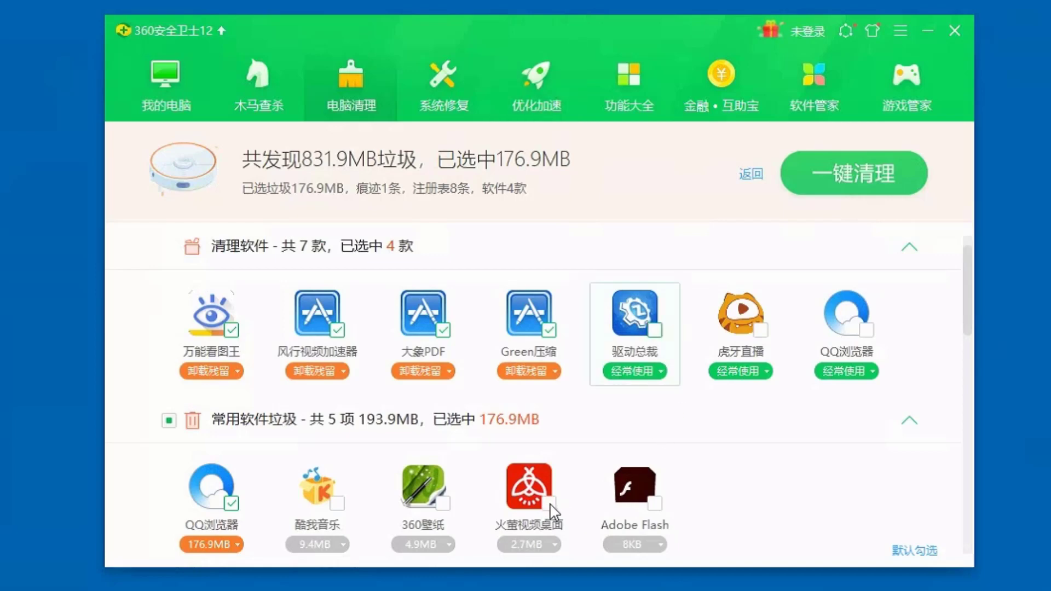
{"action": "scroll", "coordinate": [549, 506], "scroll_direction": "down", "scroll_amount": 1}
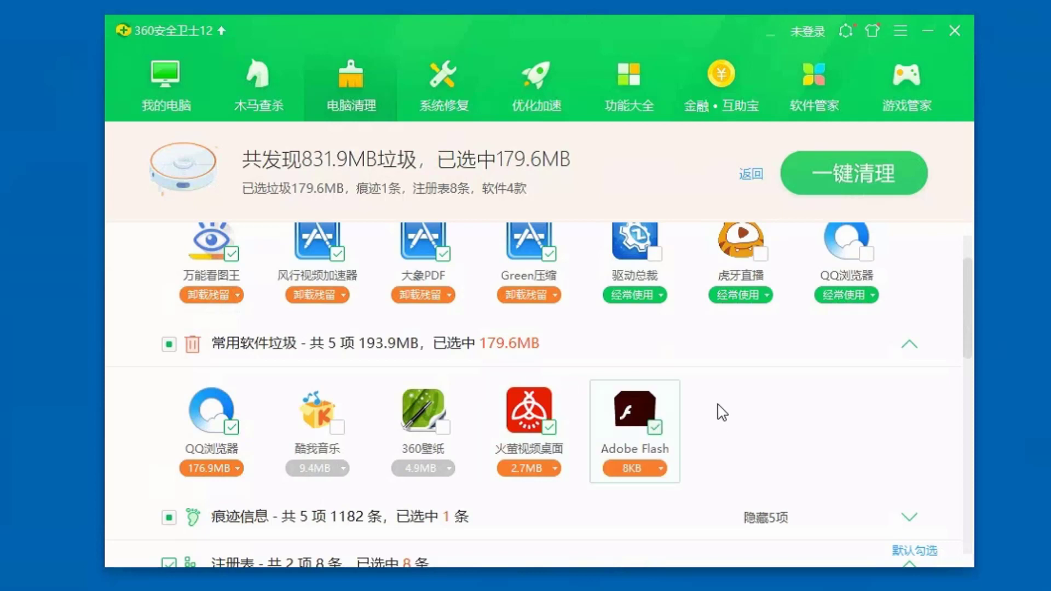
{"action": "left_click", "coordinate": [441, 428]}
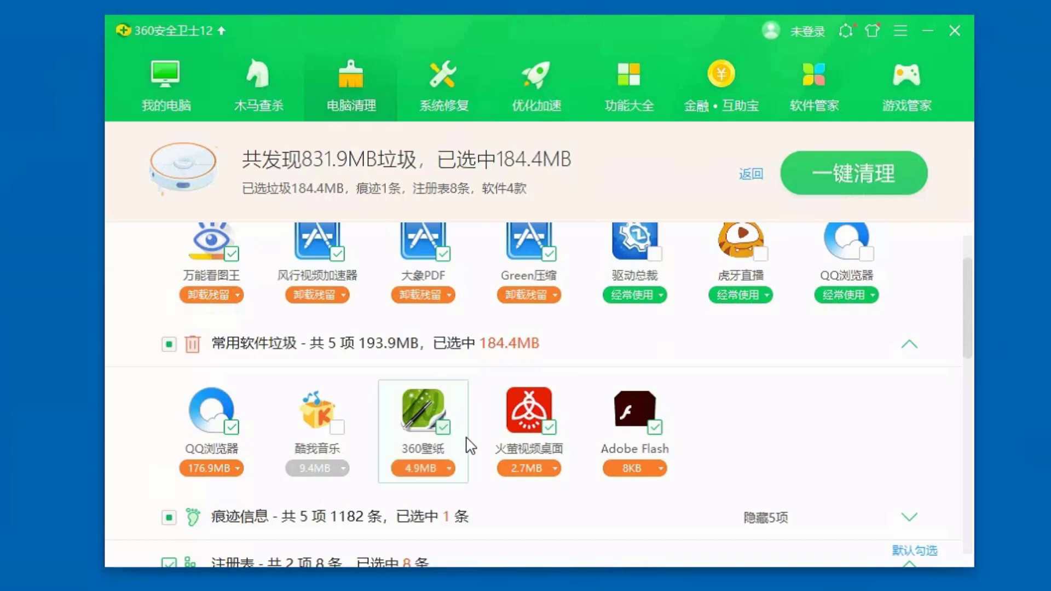
{"action": "left_click", "coordinate": [339, 429]}
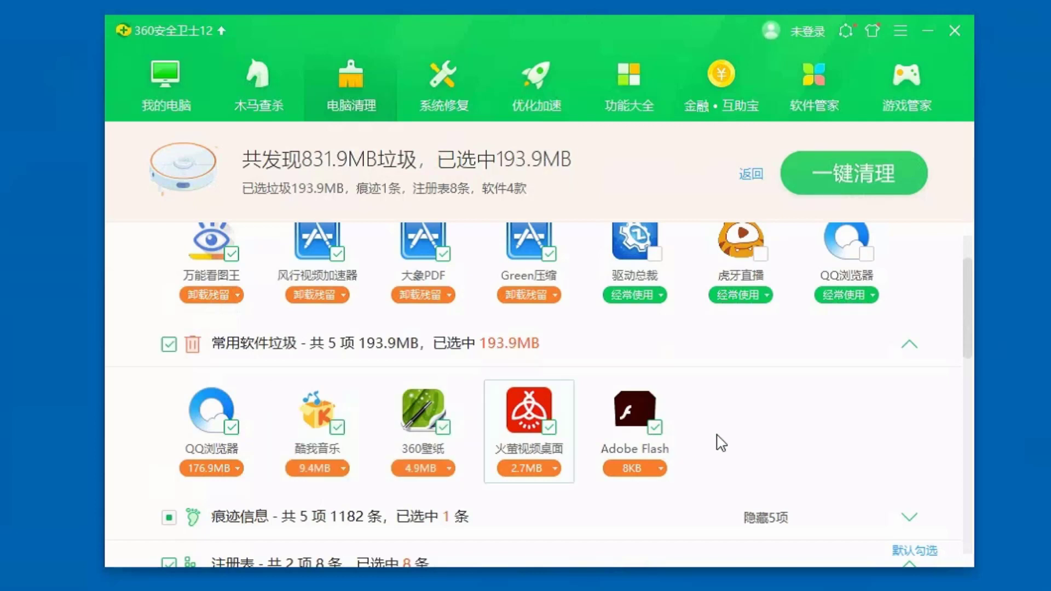
Step: Add the Adobe Flash cookies to the selection and clean everything selected, including the risky items
{"action": "scroll", "coordinate": [722, 443], "scroll_direction": "down", "scroll_amount": 1}
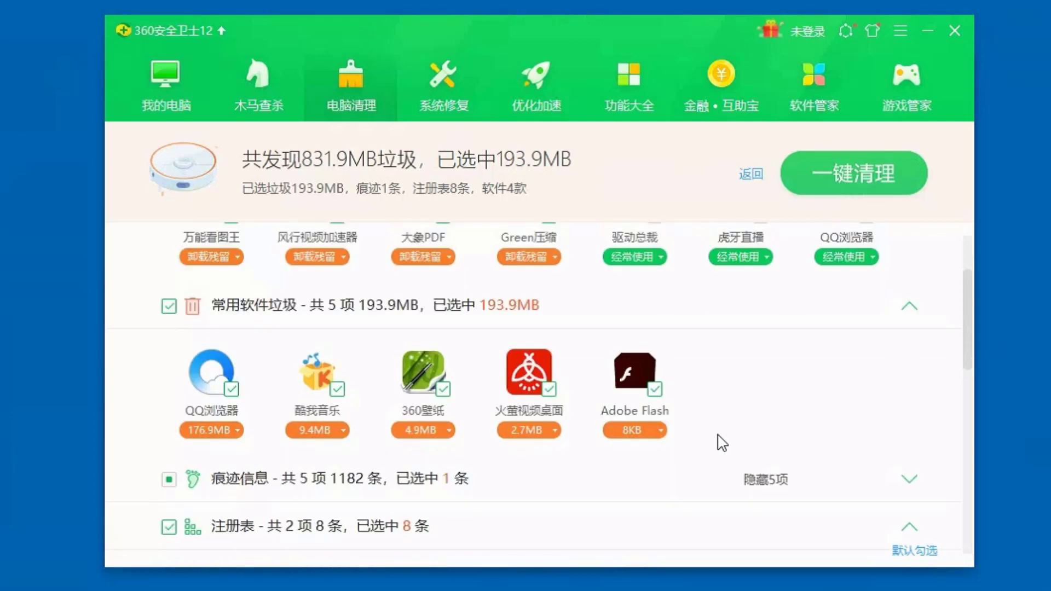
{"action": "scroll", "coordinate": [721, 442], "scroll_direction": "down", "scroll_amount": 4}
{"action": "scroll", "coordinate": [728, 405], "scroll_direction": "down", "scroll_amount": 5}
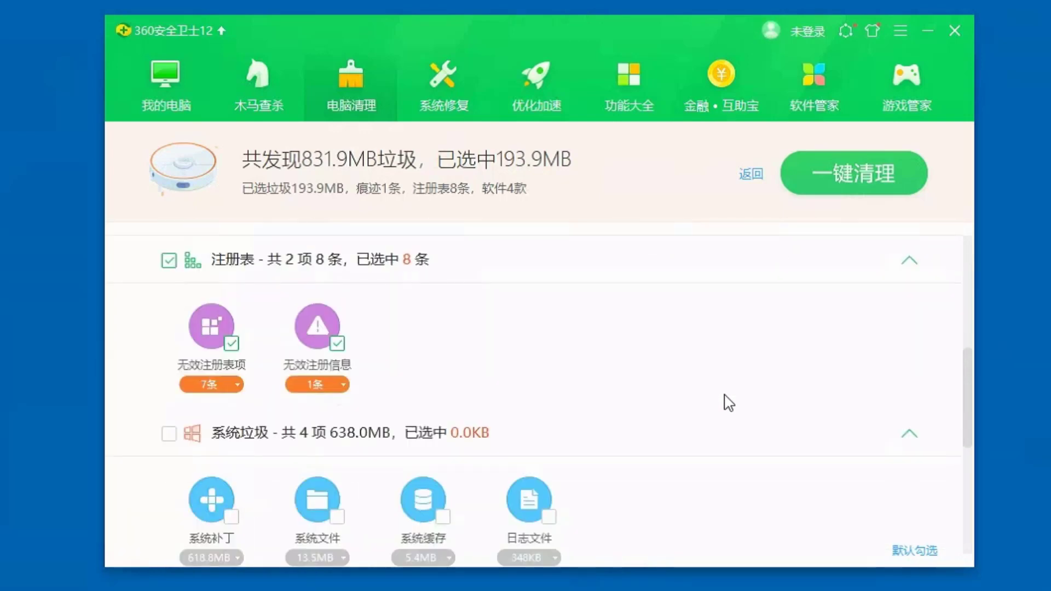
{"action": "scroll", "coordinate": [730, 403], "scroll_direction": "down", "scroll_amount": 4}
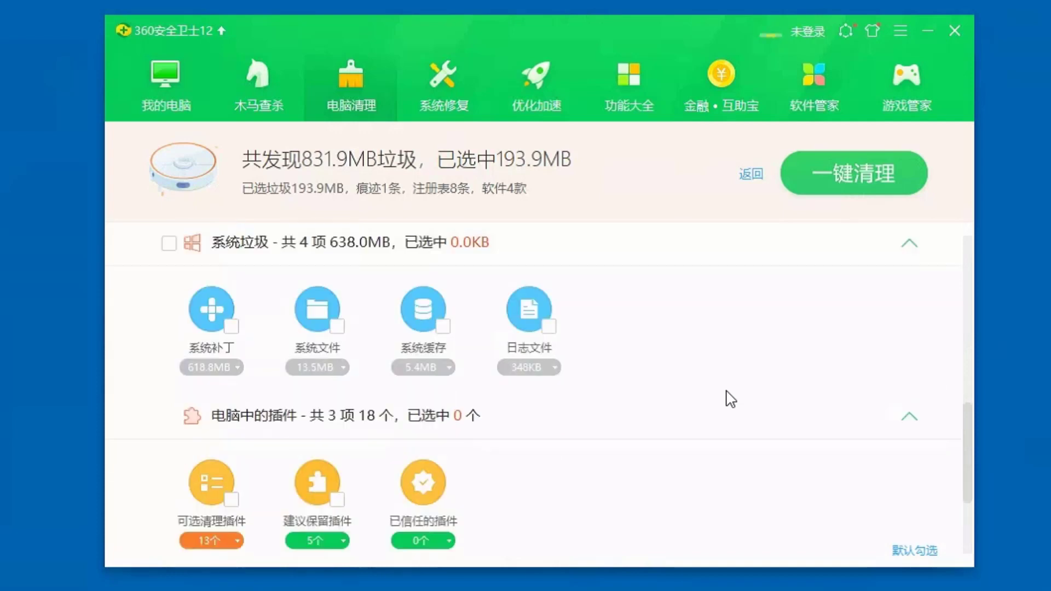
{"action": "scroll", "coordinate": [731, 399], "scroll_direction": "down", "scroll_amount": 3}
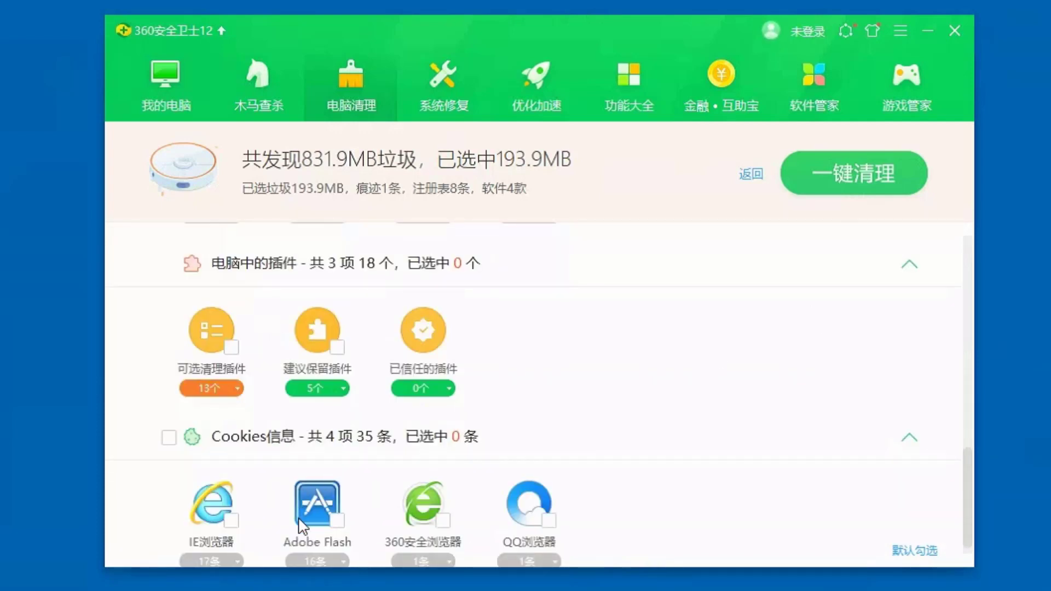
{"action": "left_click", "coordinate": [337, 520]}
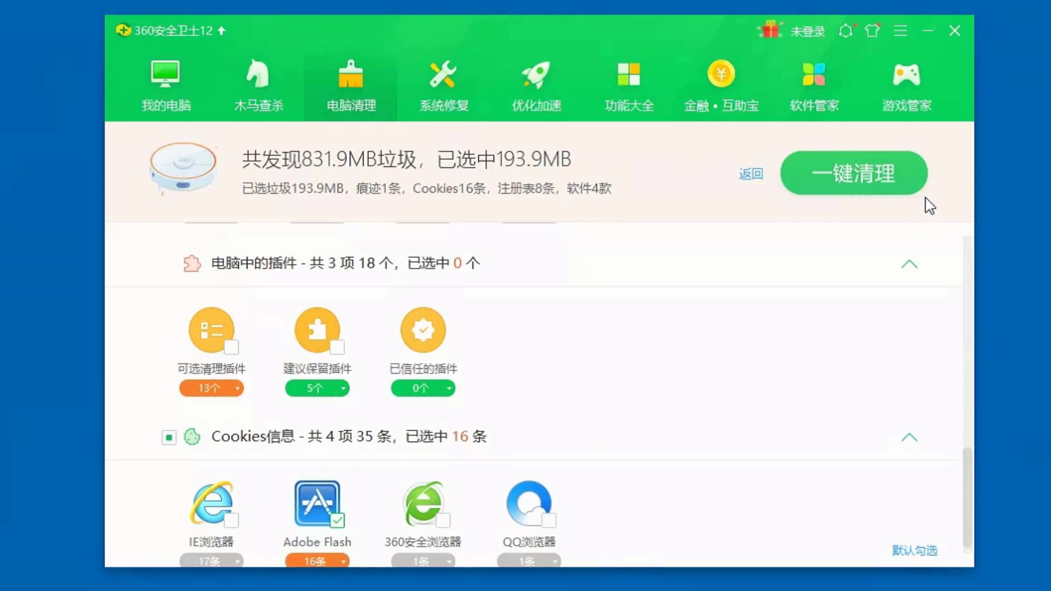
{"action": "left_click", "coordinate": [858, 172]}
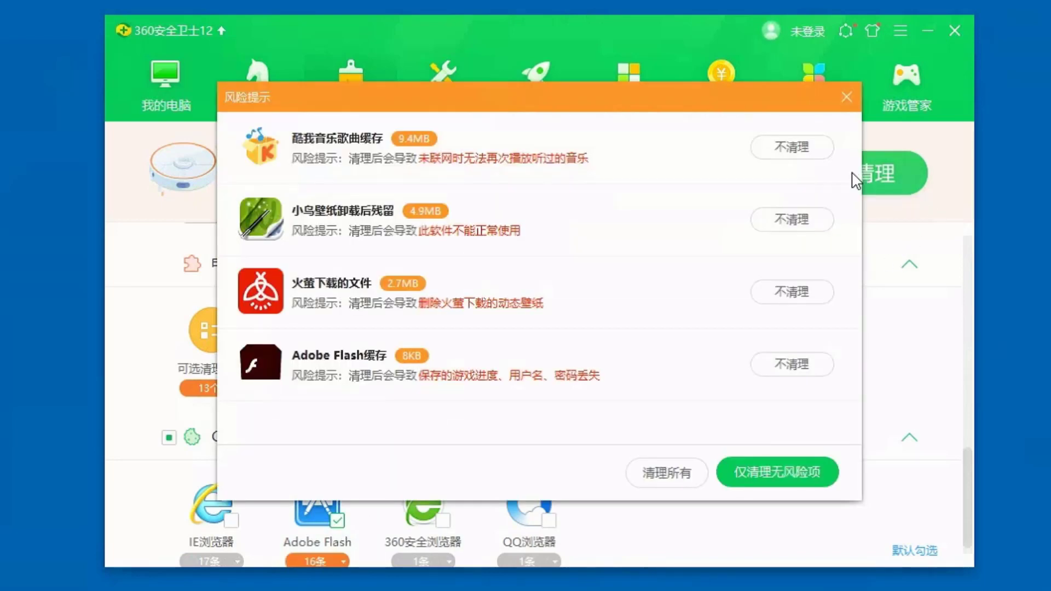
{"action": "left_click", "coordinate": [678, 480]}
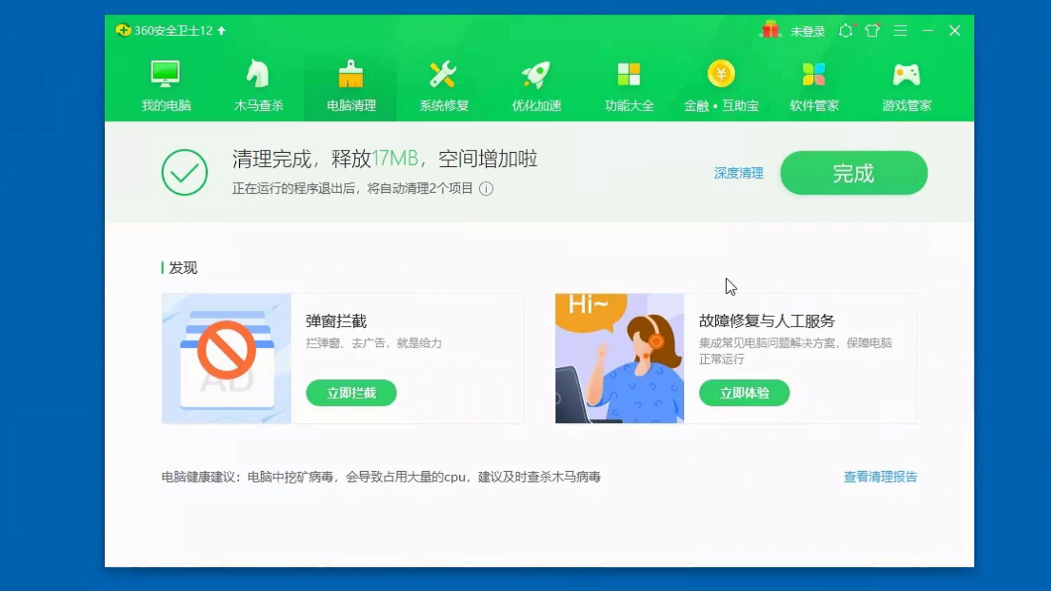
{"action": "left_click", "coordinate": [830, 175]}
Step: Run a full 优化加速 scan and start optimizing the found items
{"action": "left_click", "coordinate": [531, 108]}
{"action": "left_click", "coordinate": [543, 345]}
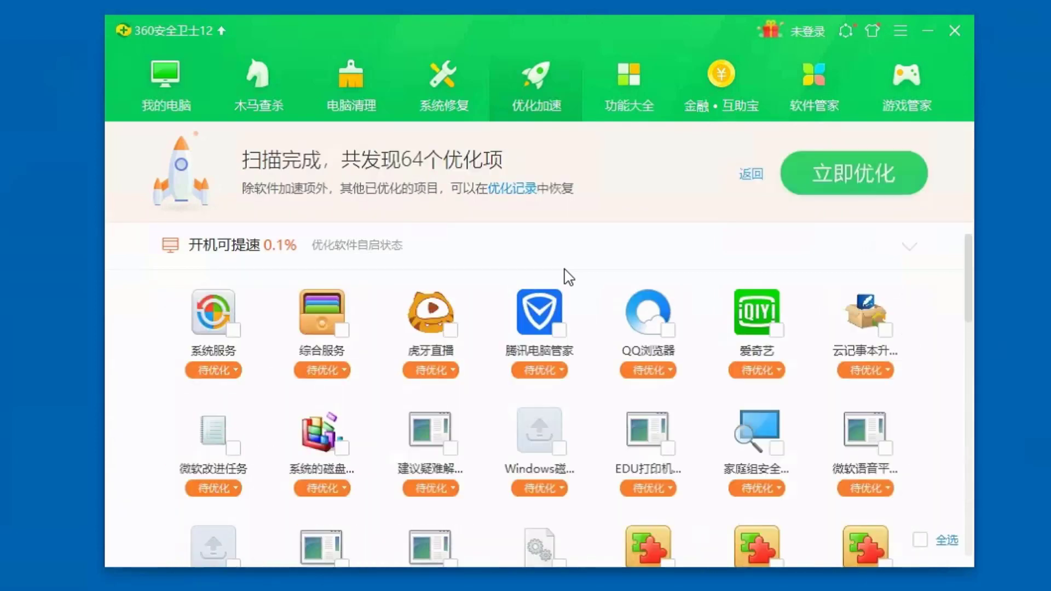
{"action": "left_click", "coordinate": [840, 181]}
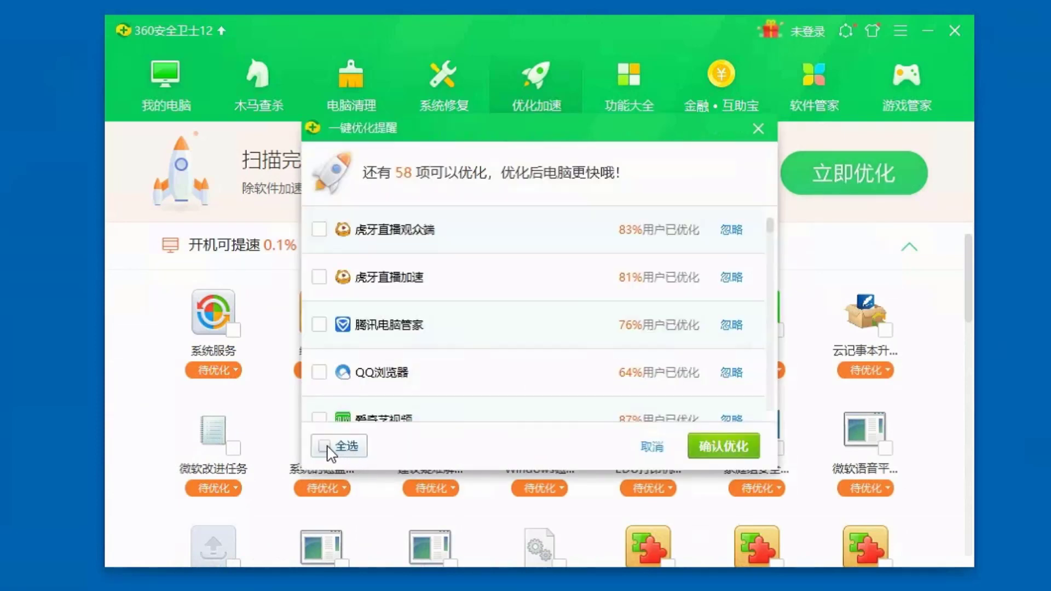
{"action": "left_click", "coordinate": [327, 447]}
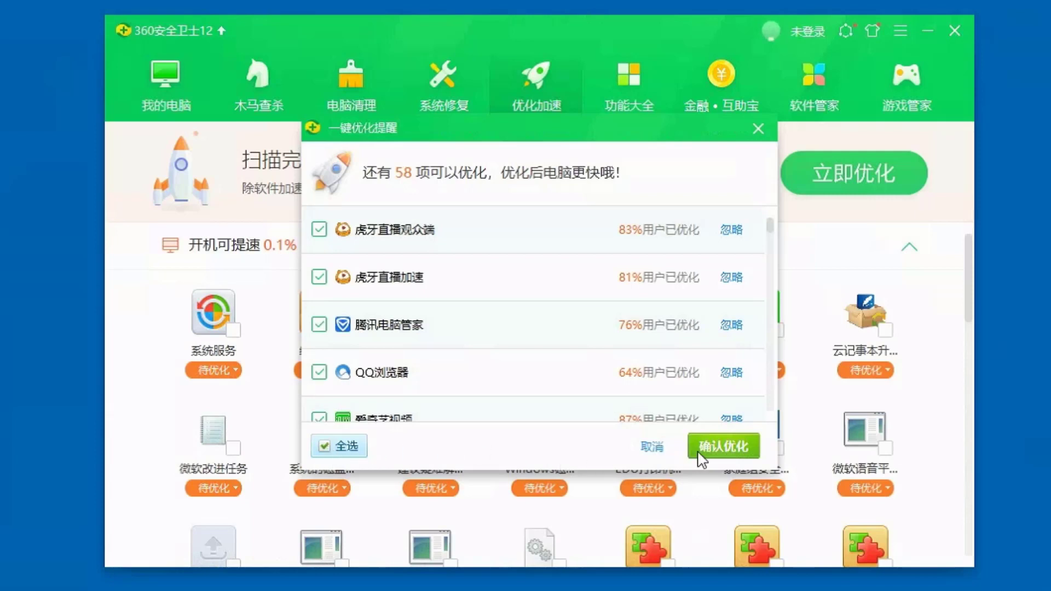
{"action": "key", "text": "space"}
{"action": "left_click", "coordinate": [721, 454]}
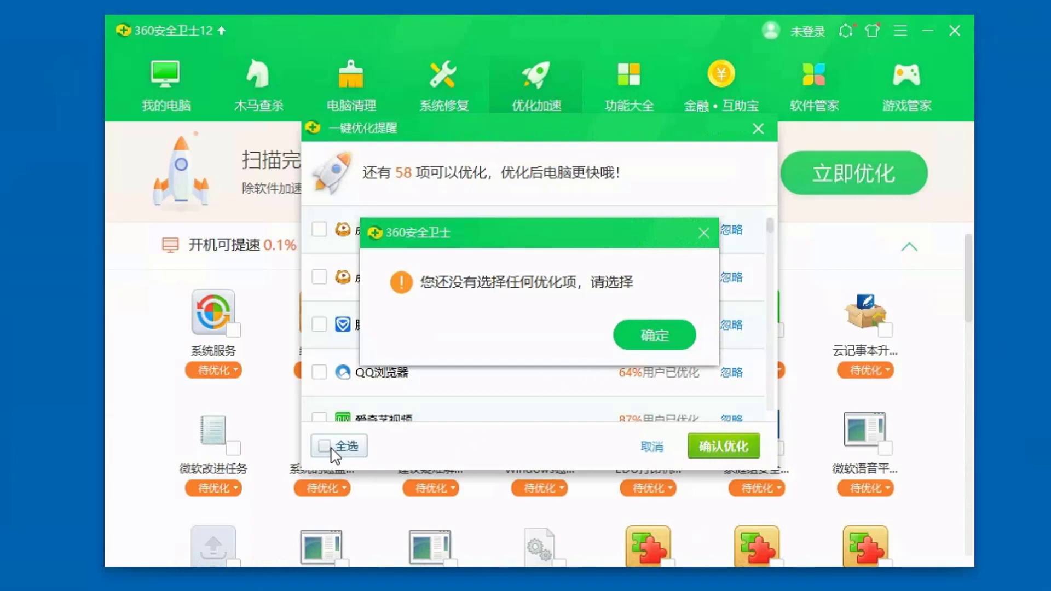
{"action": "left_click", "coordinate": [656, 336]}
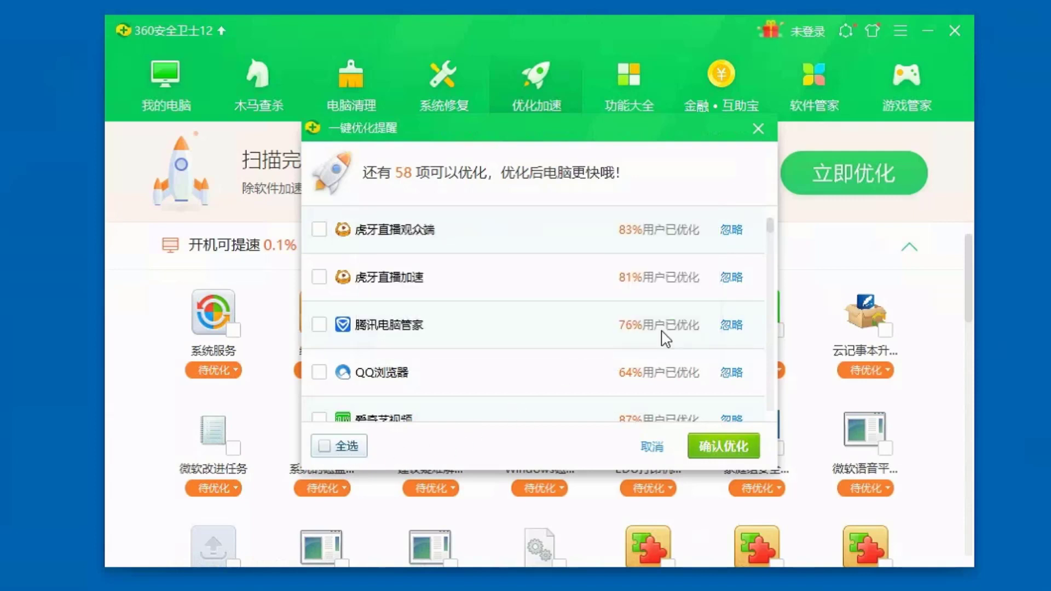
Step: Select all the items in the optimization reminder, confirm their optimization and finish
{"action": "left_click", "coordinate": [326, 447]}
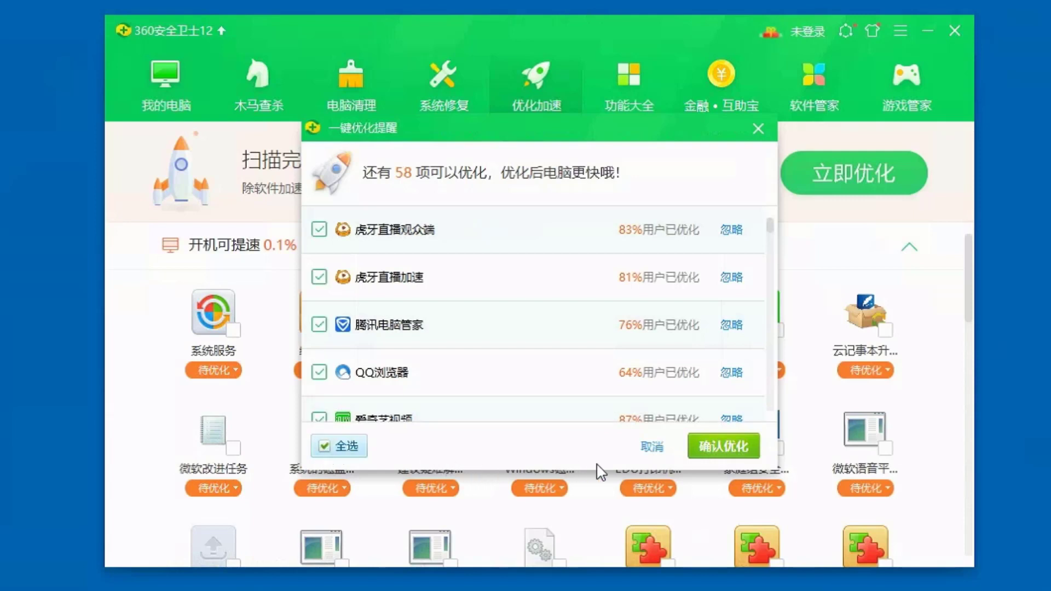
{"action": "left_click", "coordinate": [721, 447]}
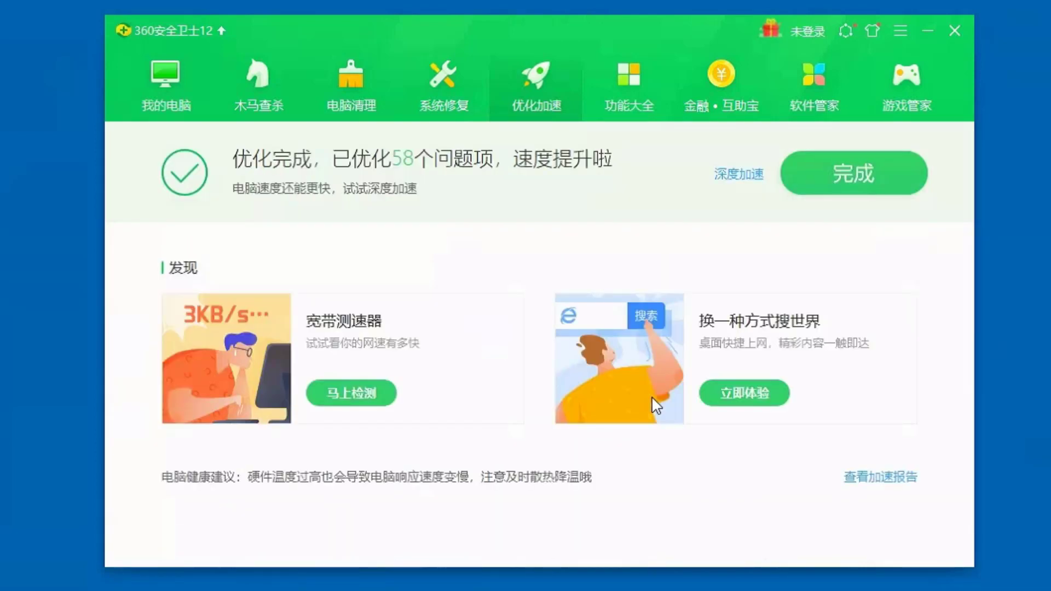
{"action": "left_click", "coordinate": [827, 183]}
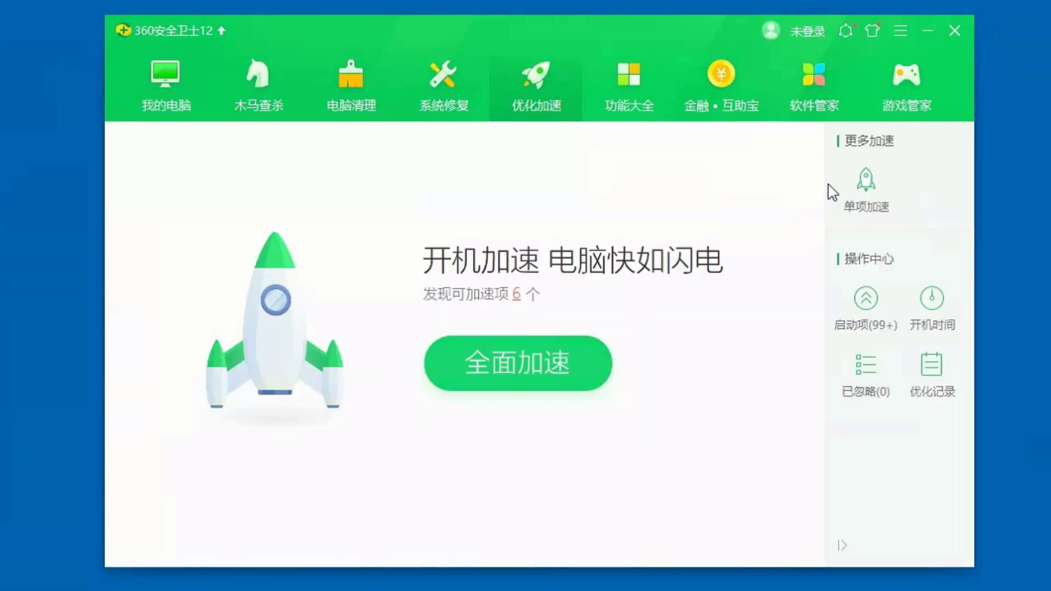
Step: Run another full 优化加速 scan, optimize all the found items and finish
{"action": "left_click", "coordinate": [565, 360]}
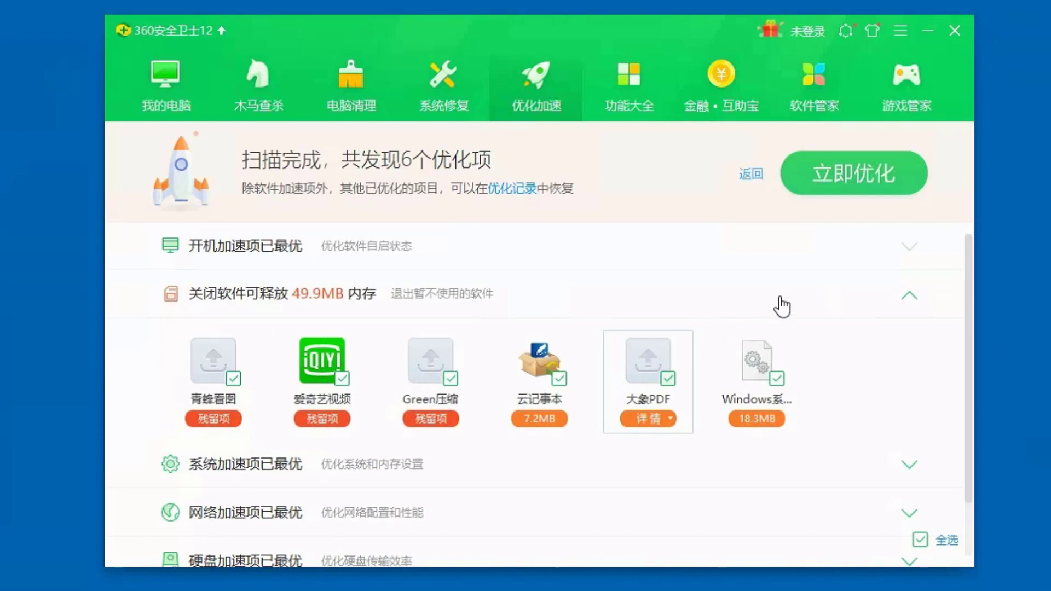
{"action": "left_click", "coordinate": [855, 176]}
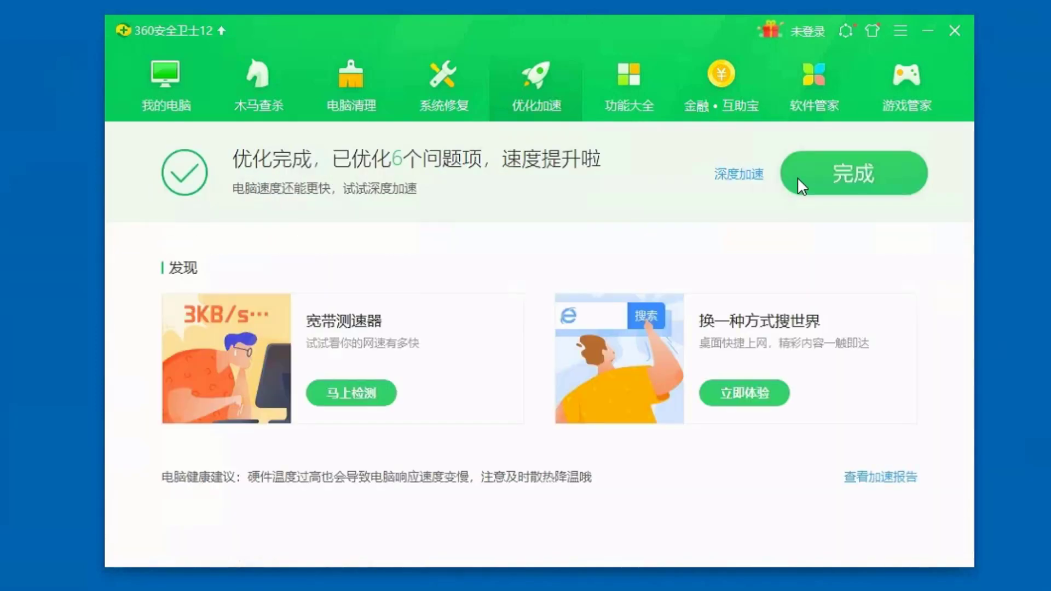
{"action": "left_click", "coordinate": [824, 175]}
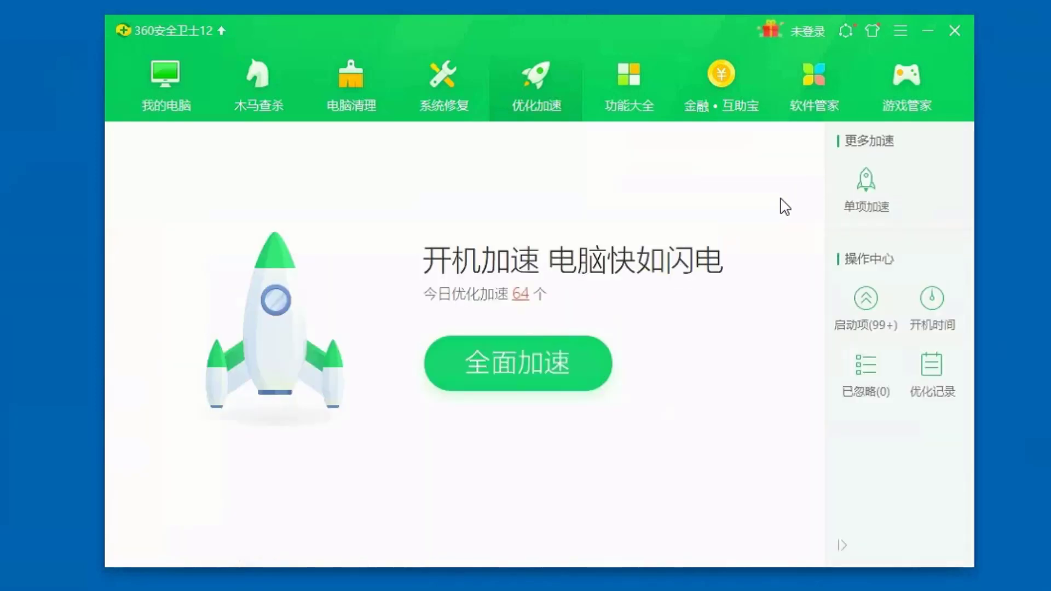
Step: Open the startup item manager and disable the WPS Office right-click menu extension among the 自启动插件
{"action": "left_click", "coordinate": [865, 330]}
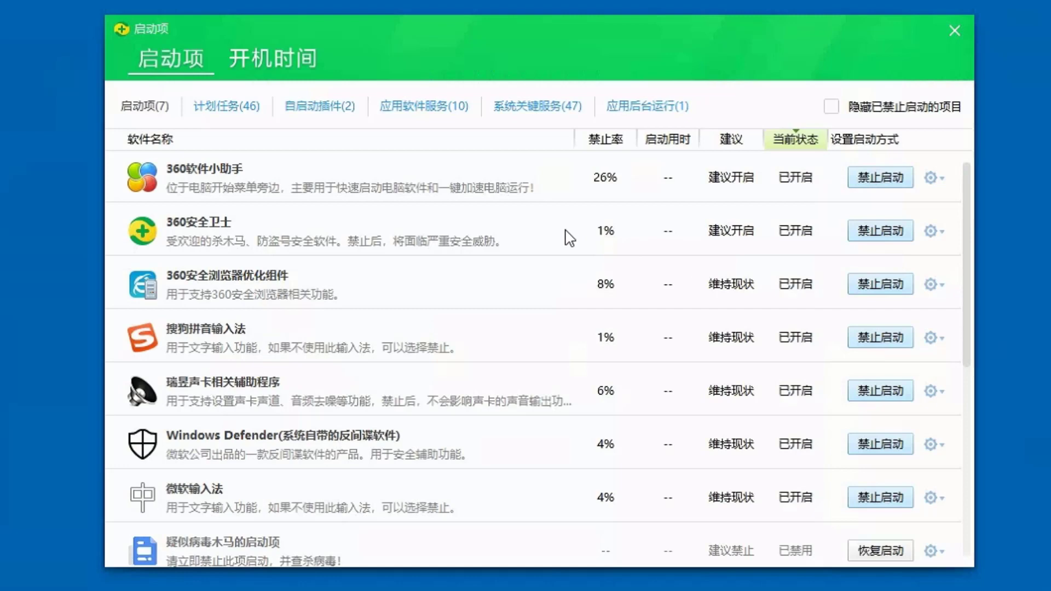
{"action": "scroll", "coordinate": [570, 238], "scroll_direction": "down", "scroll_amount": 2}
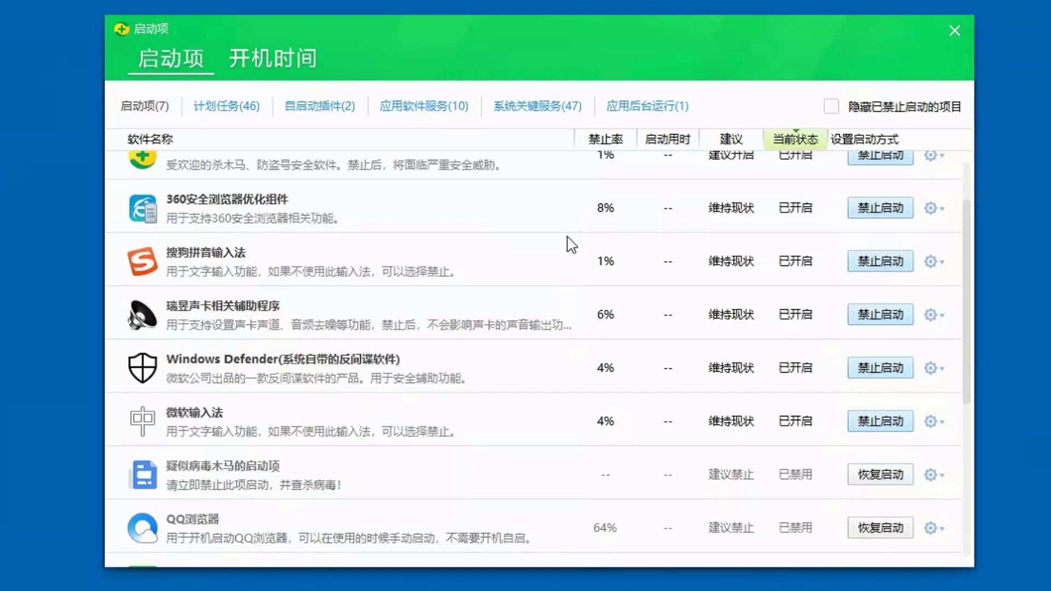
{"action": "scroll", "coordinate": [548, 236], "scroll_direction": "up", "scroll_amount": 1}
{"action": "left_click", "coordinate": [331, 112]}
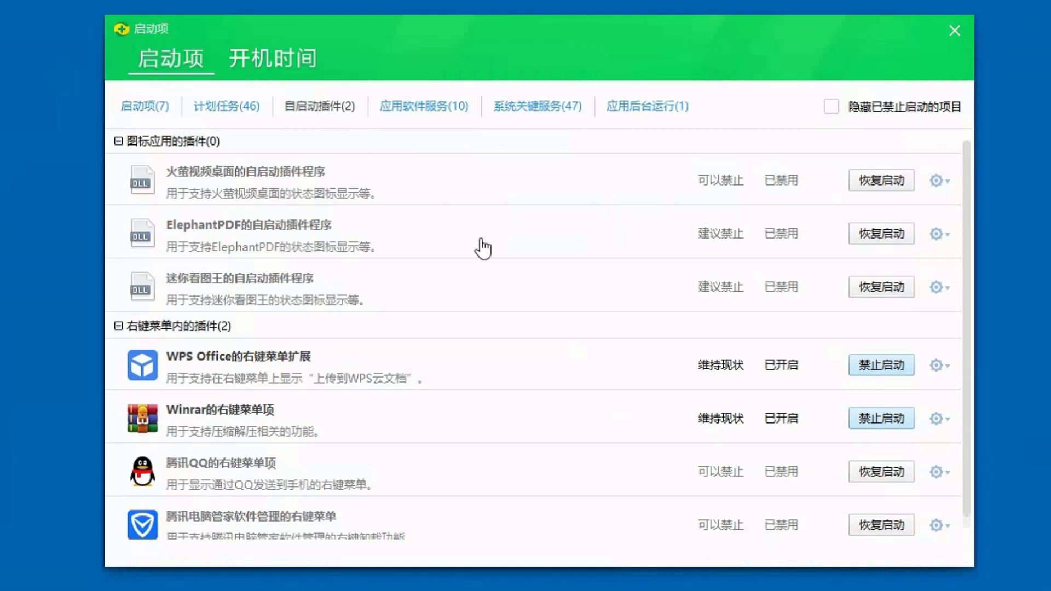
{"action": "left_click", "coordinate": [878, 365]}
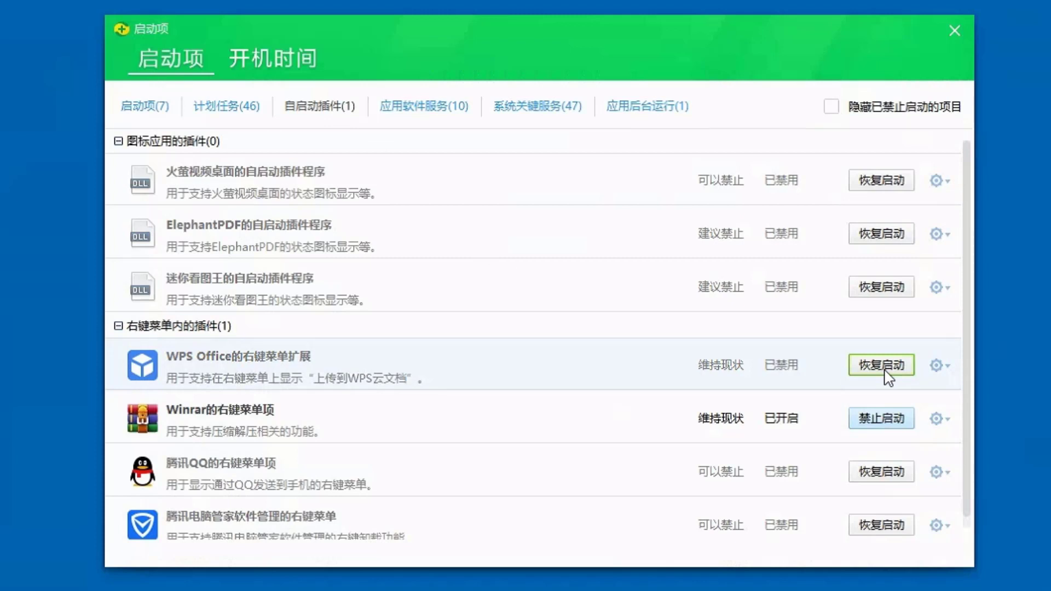
{"action": "scroll", "coordinate": [845, 370], "scroll_direction": "down", "scroll_amount": 1}
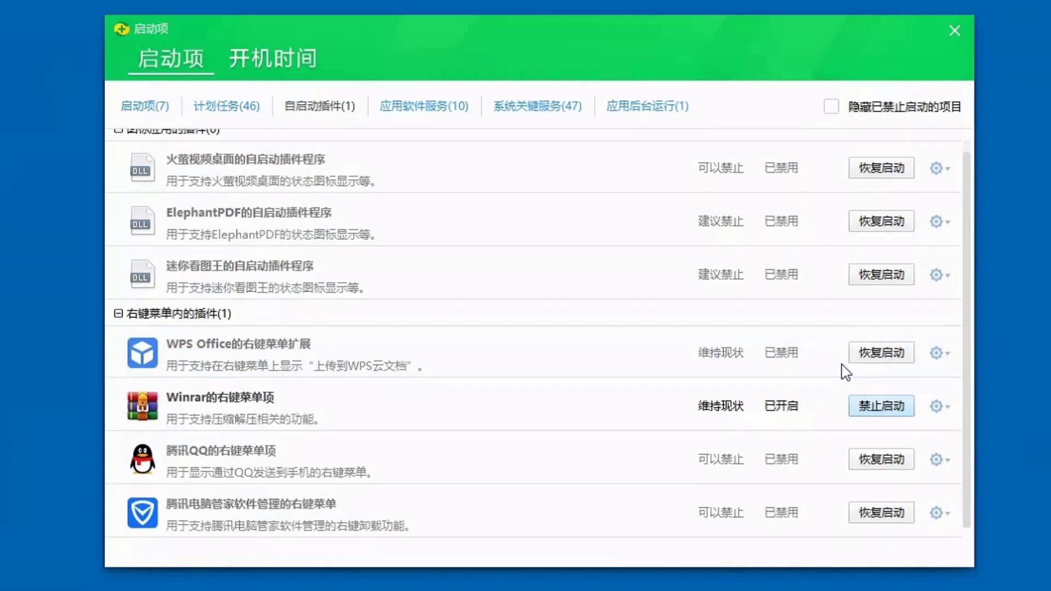
{"action": "scroll", "coordinate": [576, 207], "scroll_direction": "up", "scroll_amount": 1}
Step: Review the 应用软件服务, 系统关键服务 and 应用后台运行 startup lists, and close the startup item manager and 360安全卫士
{"action": "left_click", "coordinate": [430, 114]}
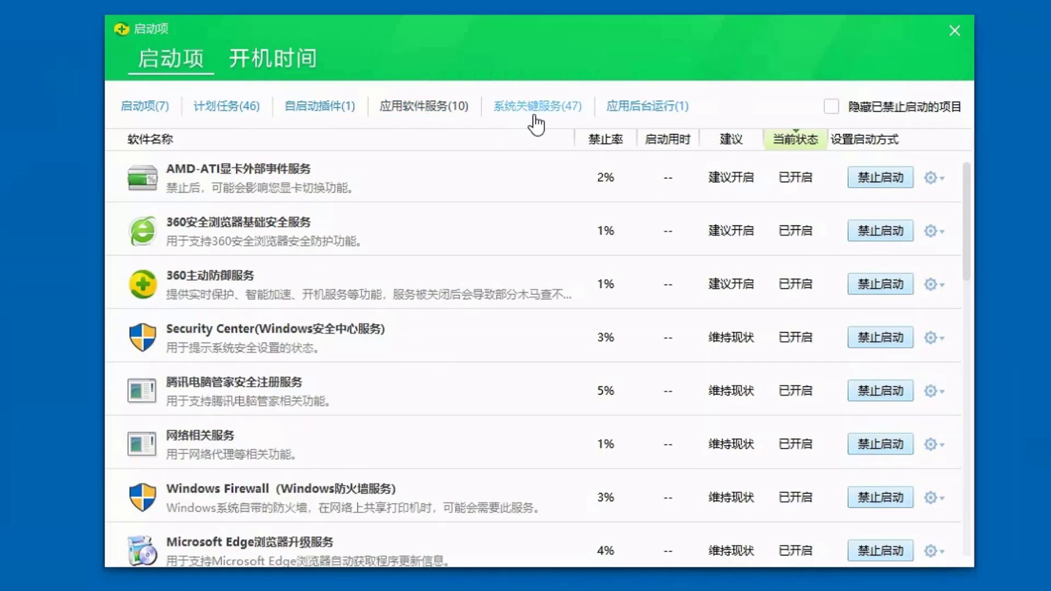
{"action": "left_click", "coordinate": [535, 117]}
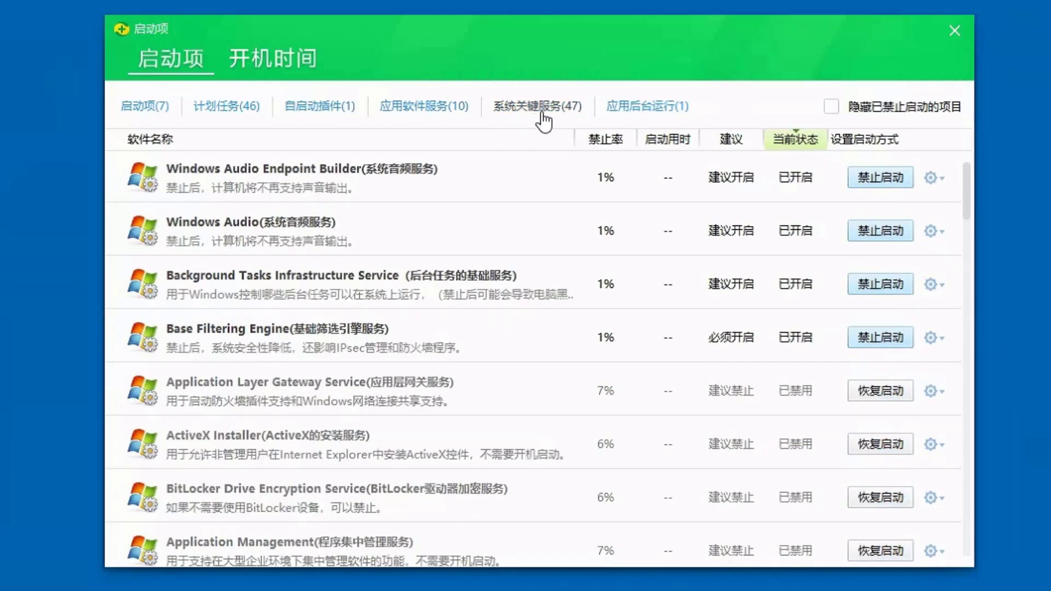
{"action": "left_click", "coordinate": [644, 109]}
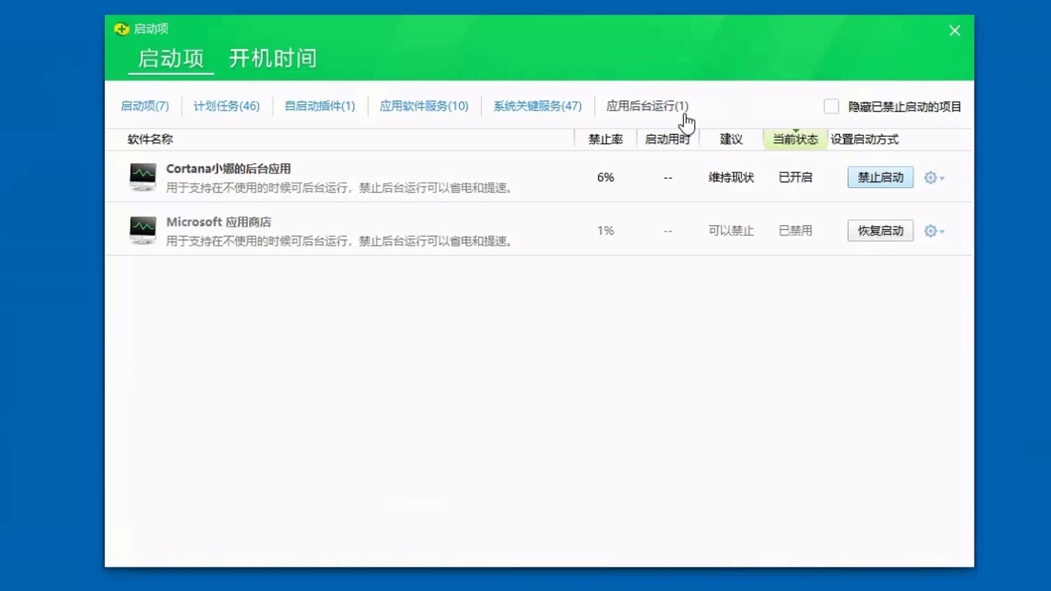
{"action": "left_click", "coordinate": [955, 31]}
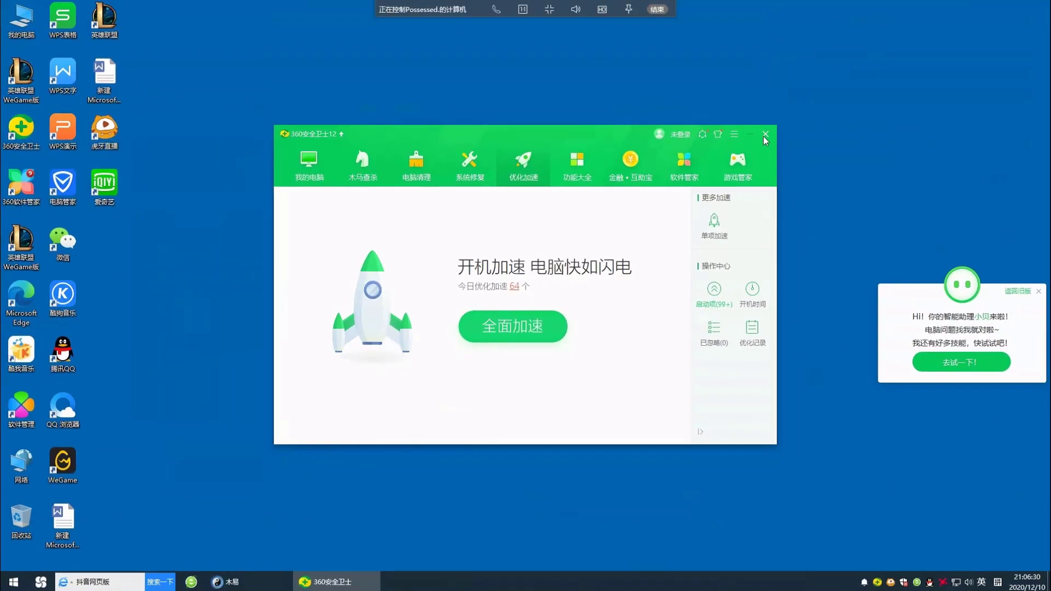
{"action": "left_click", "coordinate": [765, 134]}
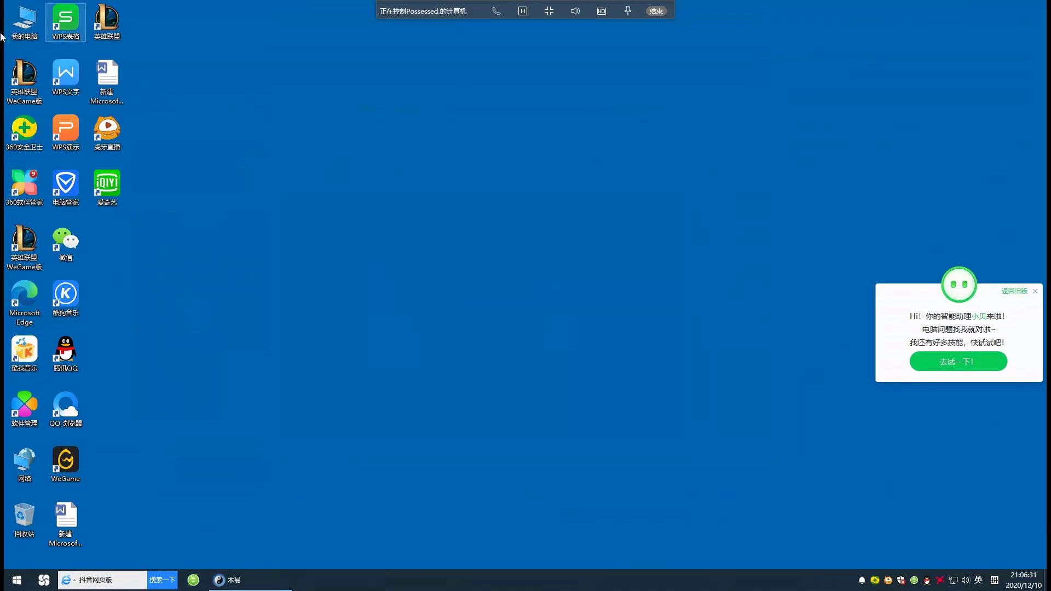
Step: Open the C: drive in File Explorer and check the properties of the DrvPath folder
{"action": "double_click", "coordinate": [24, 22]}
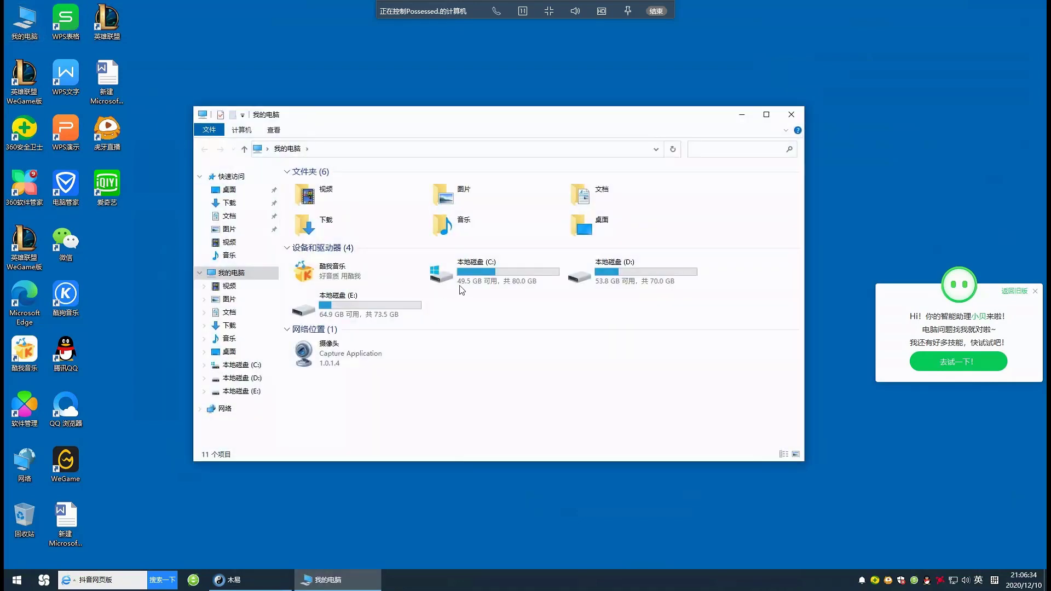
{"action": "left_click", "coordinate": [472, 279]}
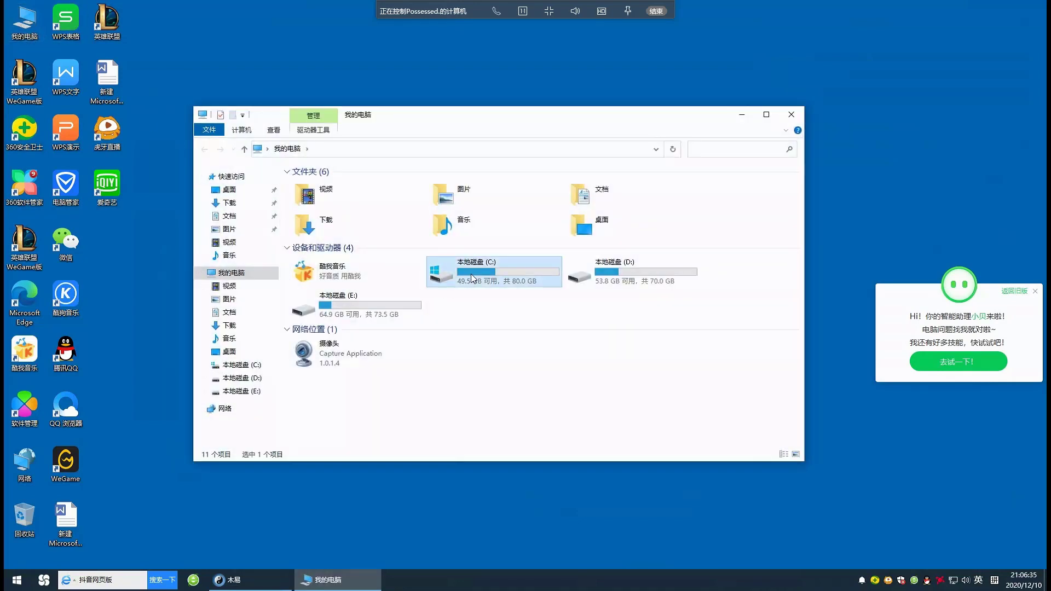
{"action": "right_click", "coordinate": [471, 277]}
{"action": "left_click", "coordinate": [492, 280]}
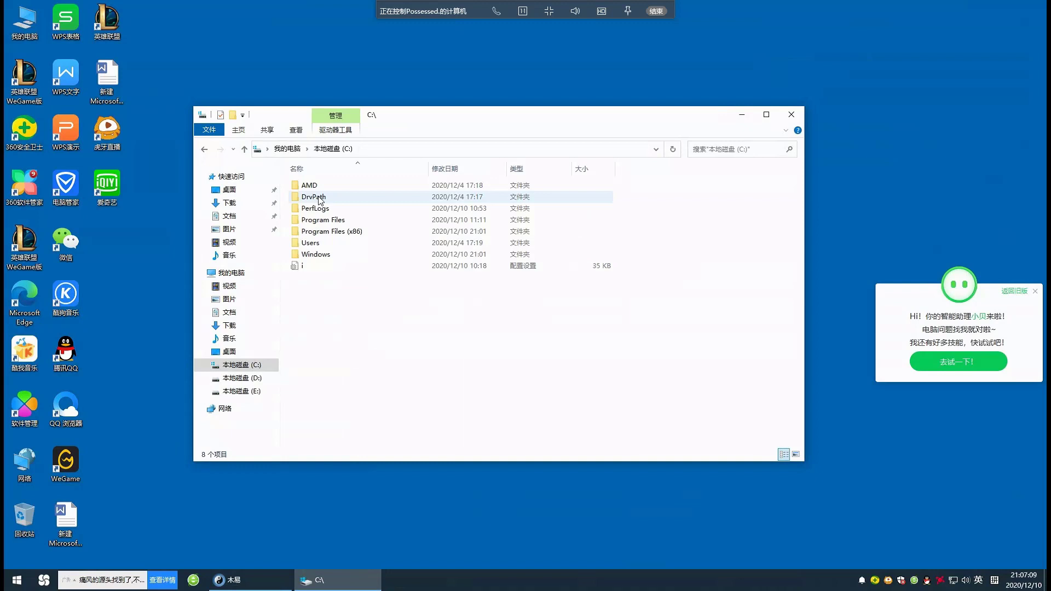
{"action": "right_click", "coordinate": [319, 198]}
{"action": "left_click", "coordinate": [350, 507]}
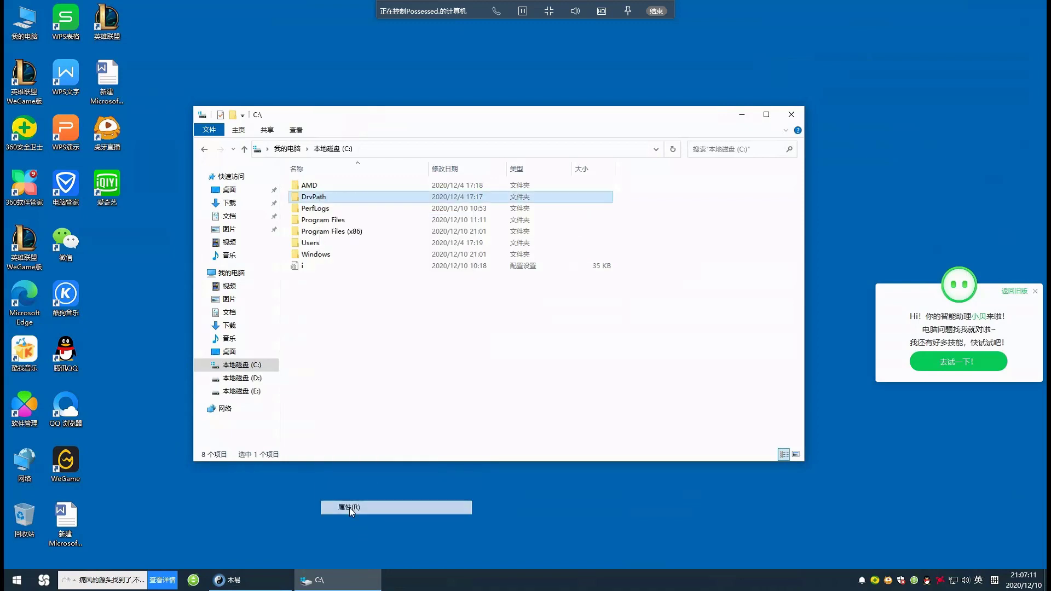
{"action": "left_click", "coordinate": [543, 202]}
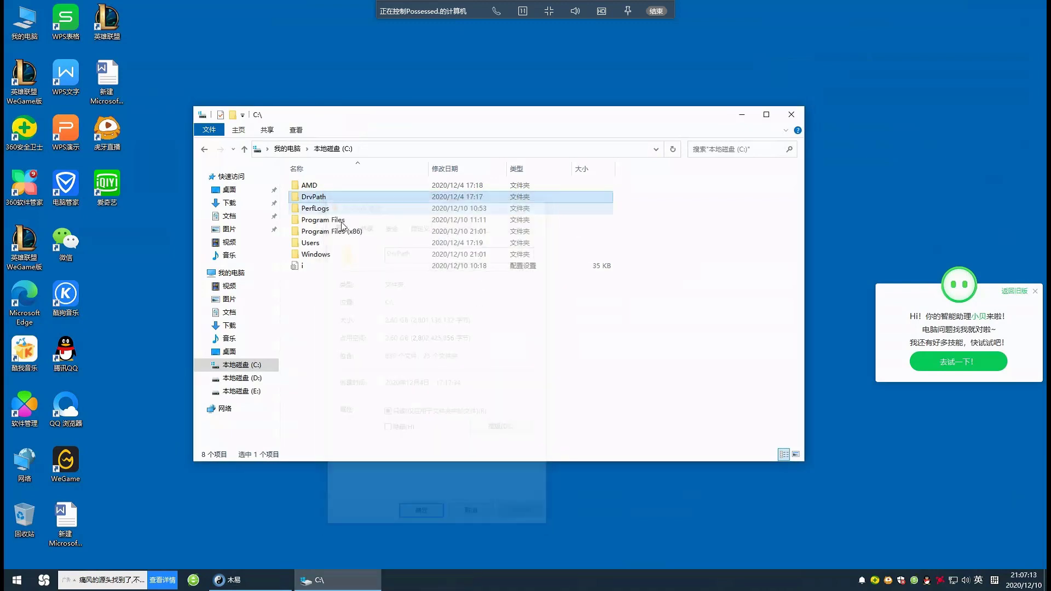
Step: Delete the DrvPath folder from the C: drive
{"action": "right_click", "coordinate": [317, 196]}
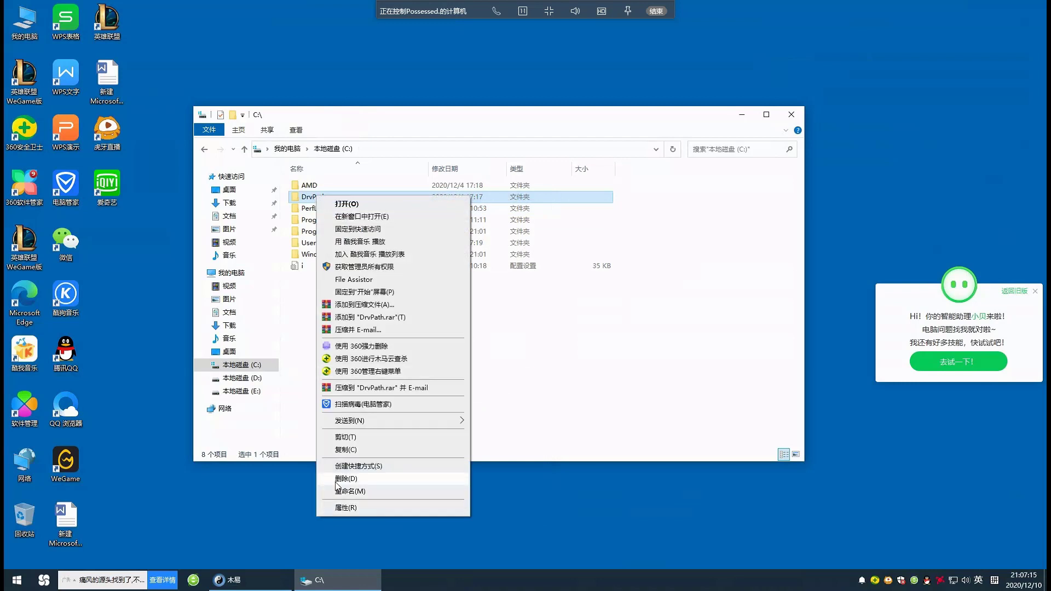
{"action": "left_click", "coordinate": [345, 479]}
{"action": "left_click", "coordinate": [572, 341]}
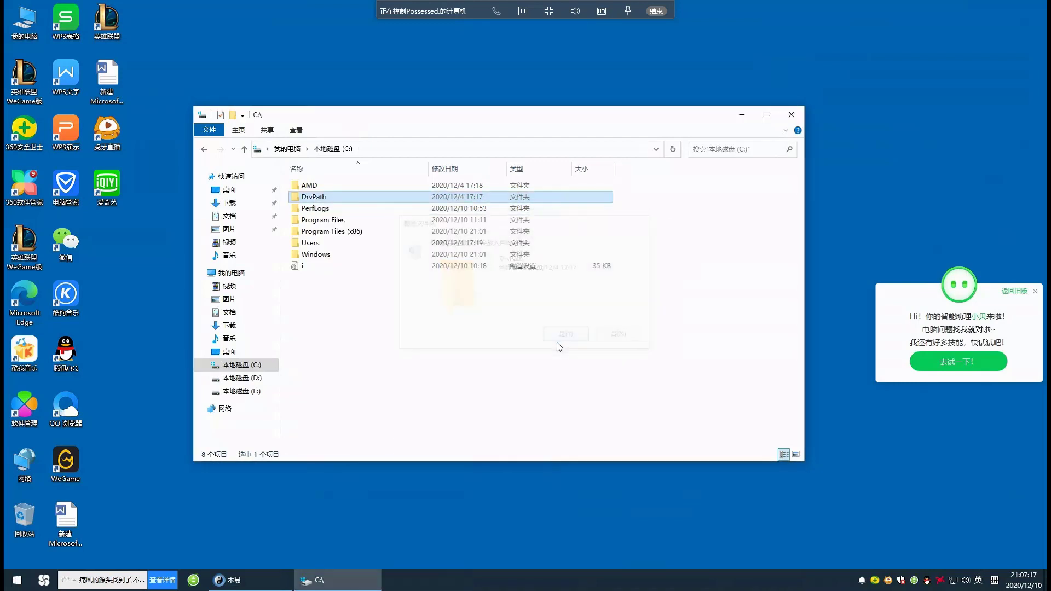
Step: Check the contents of the configuration file i on the C: drive in Notepad and delete the file
{"action": "right_click", "coordinate": [305, 256]}
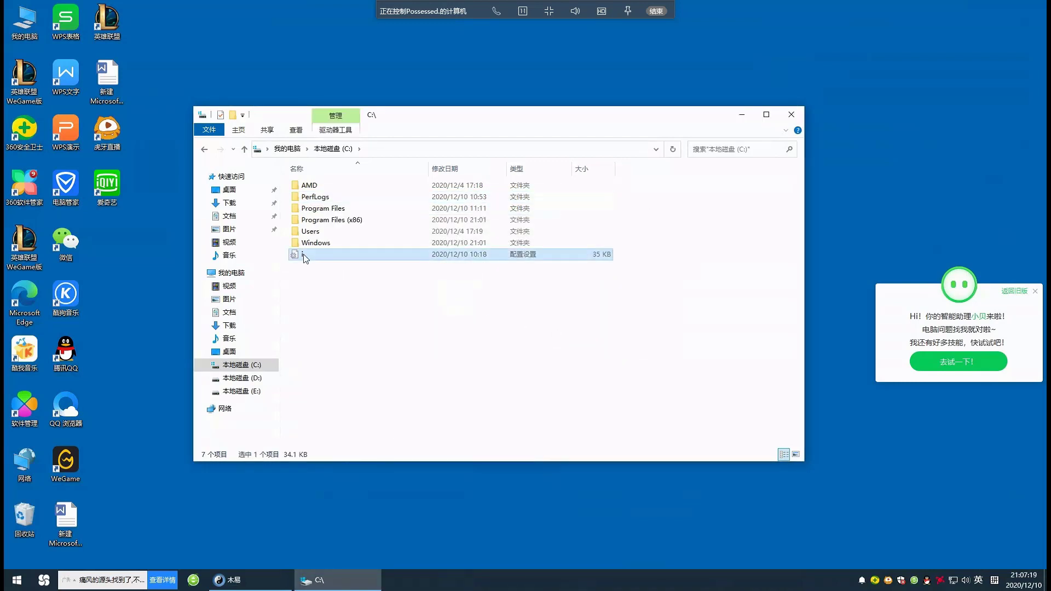
{"action": "left_click", "coordinate": [332, 274]}
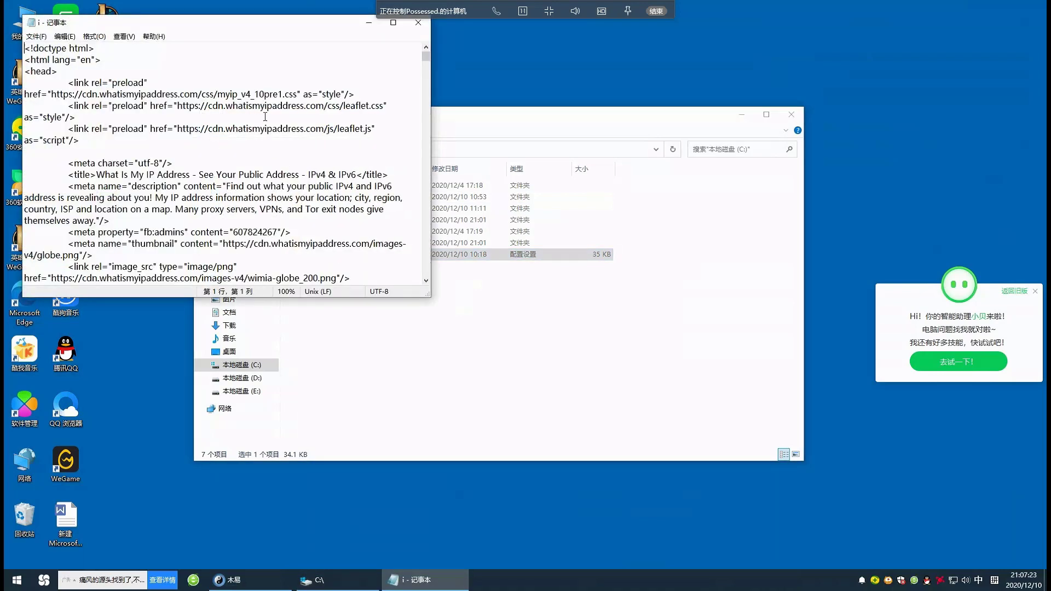
{"action": "left_click", "coordinate": [417, 25]}
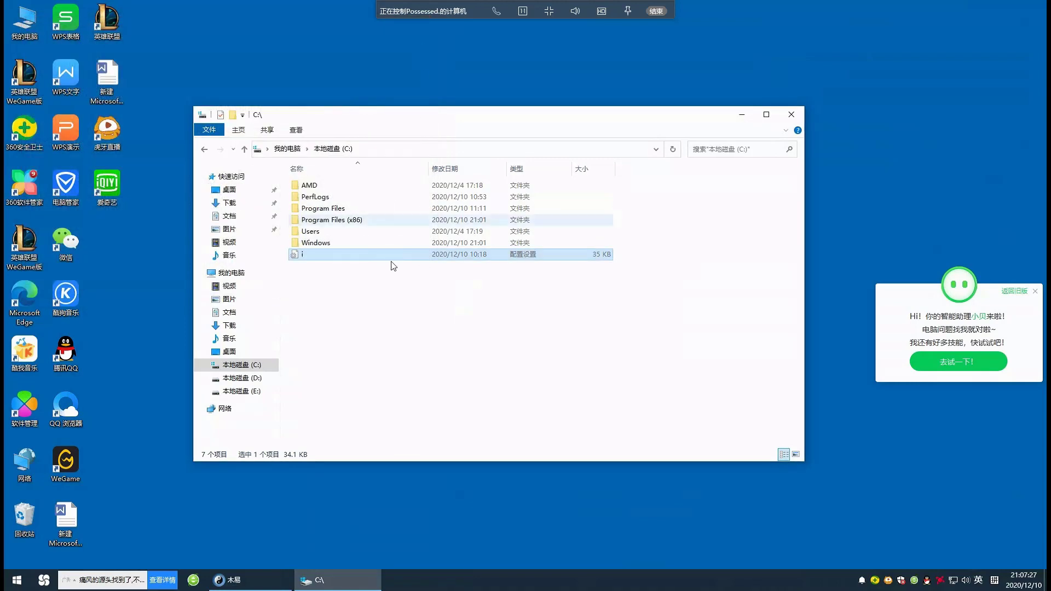
{"action": "right_click", "coordinate": [313, 253]}
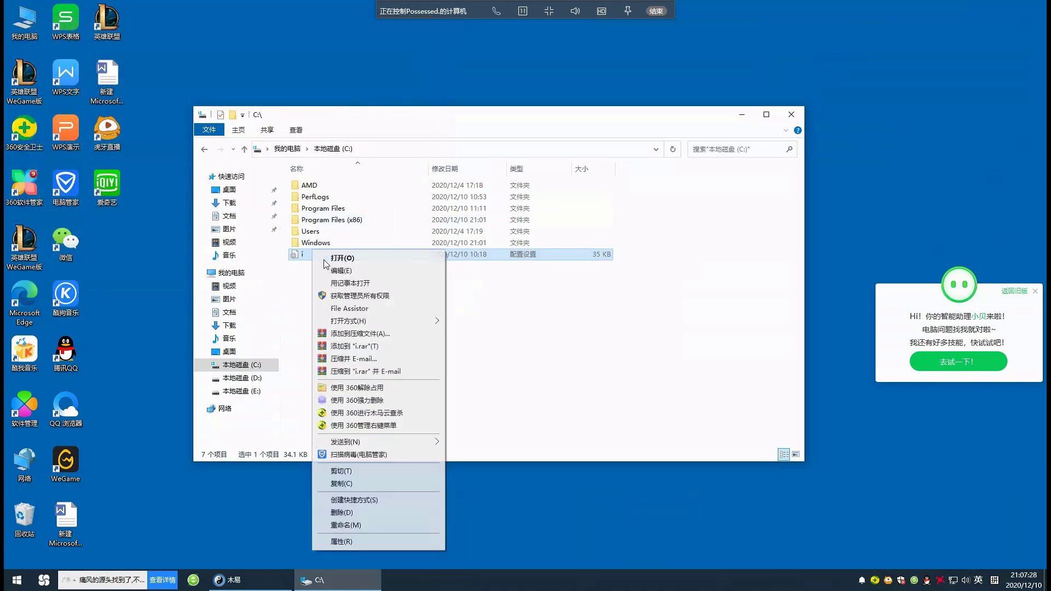
{"action": "left_click", "coordinate": [341, 512]}
{"action": "left_click", "coordinate": [549, 336]}
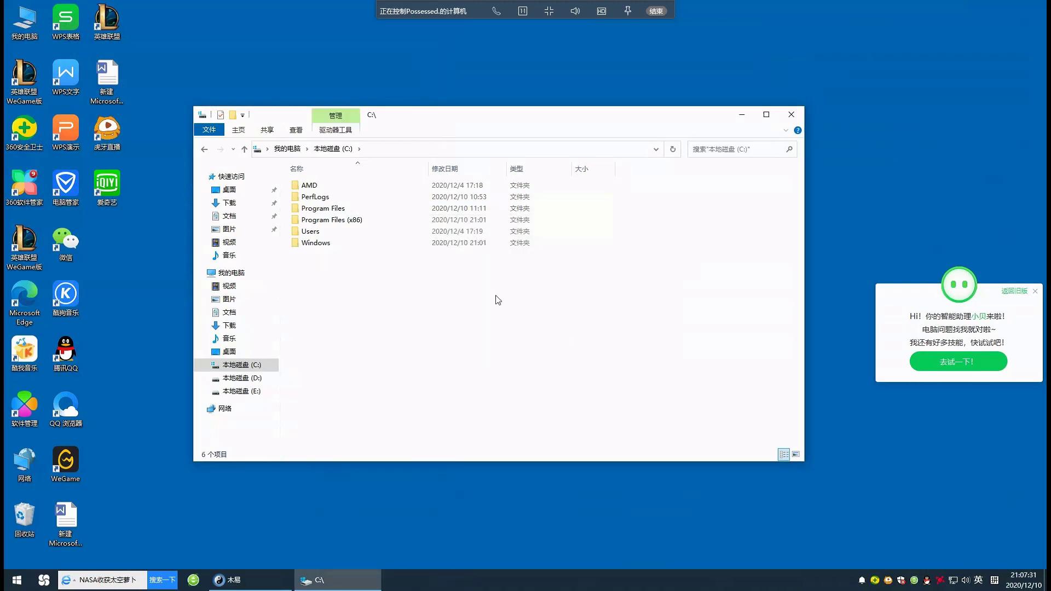
Step: Return to 我的电脑, open the properties of the C: drive and start its Disk Cleanup
{"action": "left_click", "coordinate": [204, 149]}
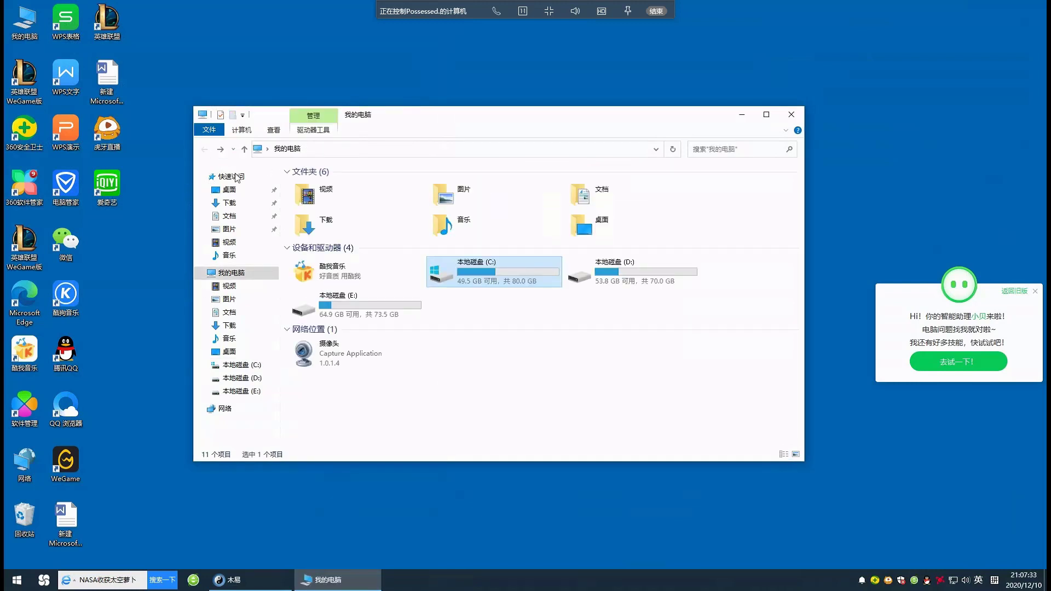
{"action": "right_click", "coordinate": [463, 274]}
{"action": "left_click", "coordinate": [491, 515]}
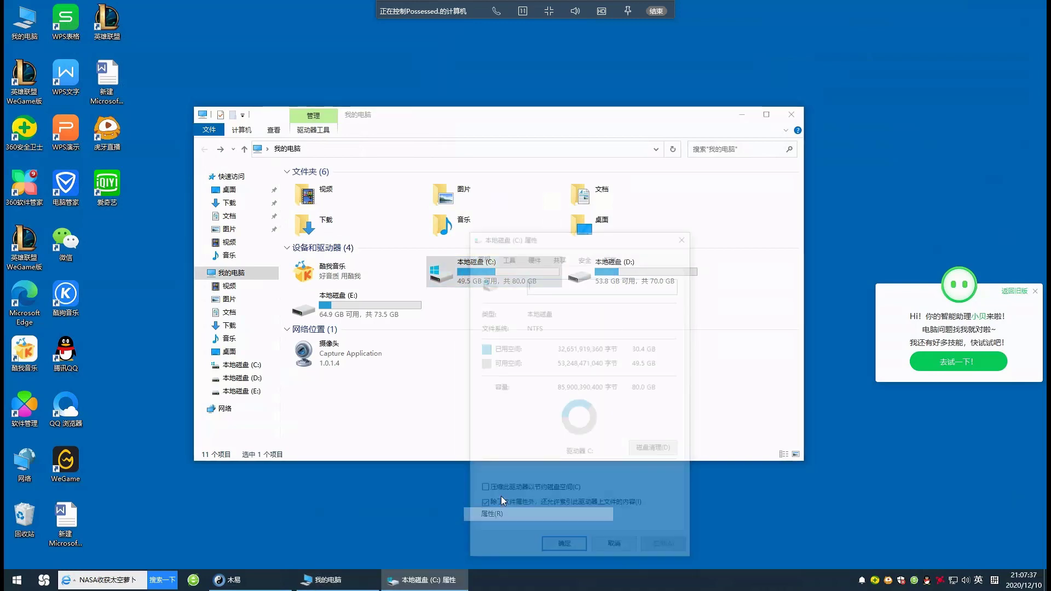
{"action": "left_click_drag", "start_coordinate": [580, 238], "coordinate": [559, 196]}
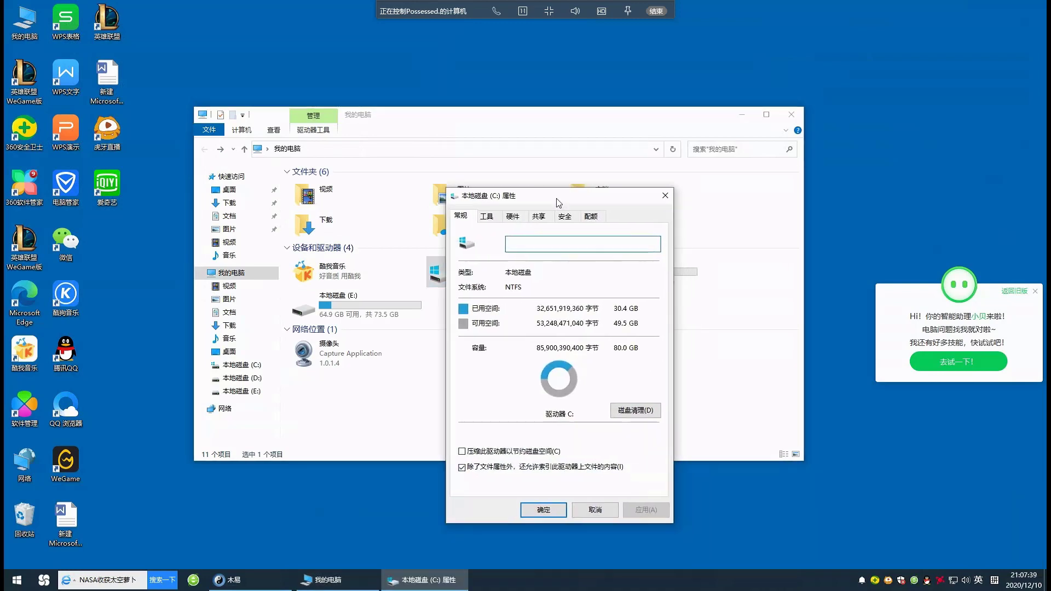
{"action": "left_click", "coordinate": [614, 410]}
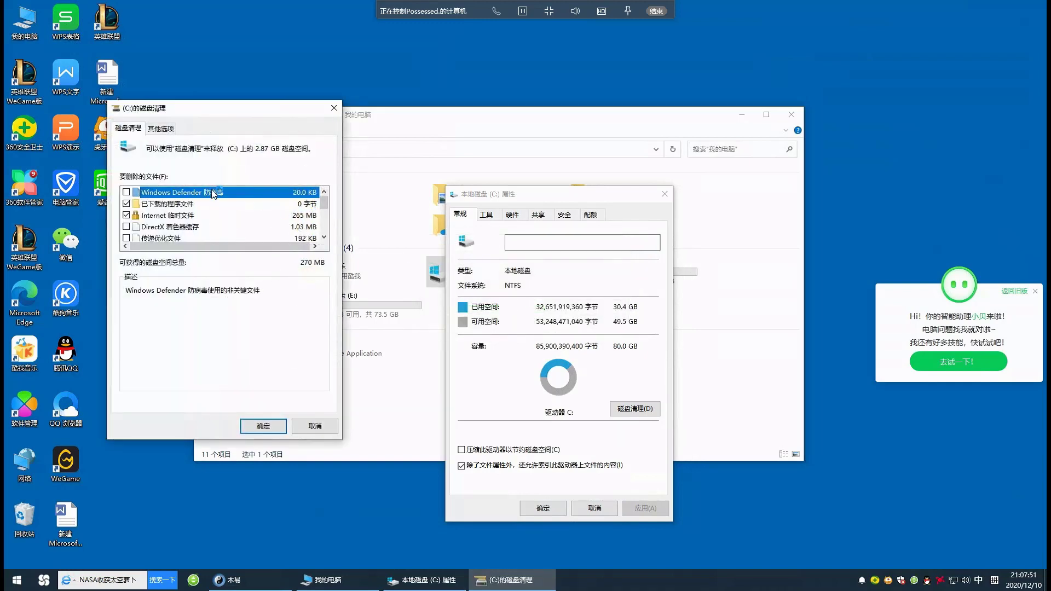
Step: Select the Windows Defender 防病毒, DirectX 着色器缓存 and 传递优化文件 items for deletion
{"action": "left_click", "coordinate": [127, 192]}
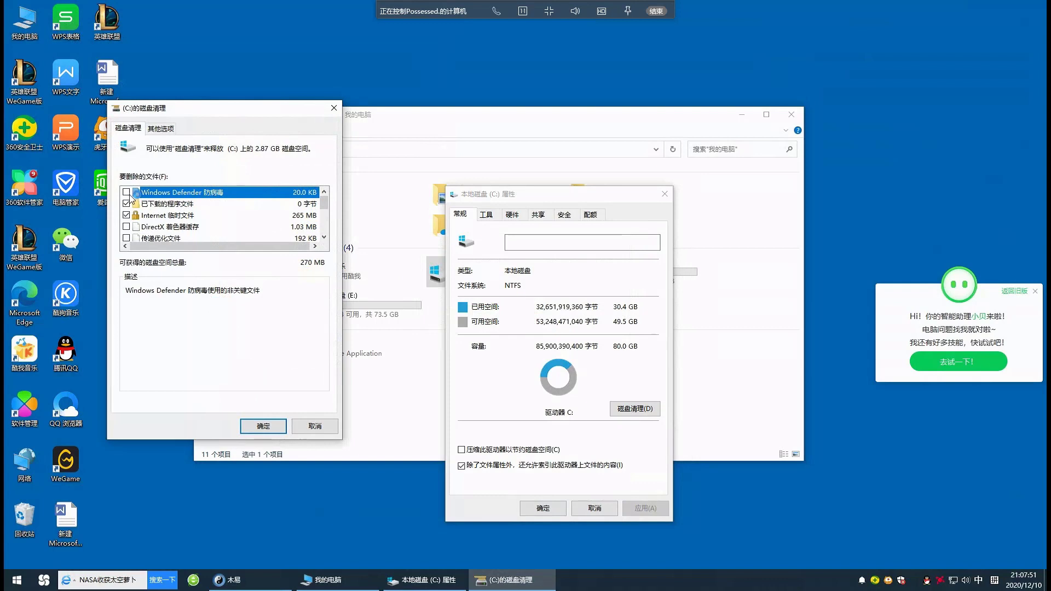
{"action": "left_click", "coordinate": [133, 227]}
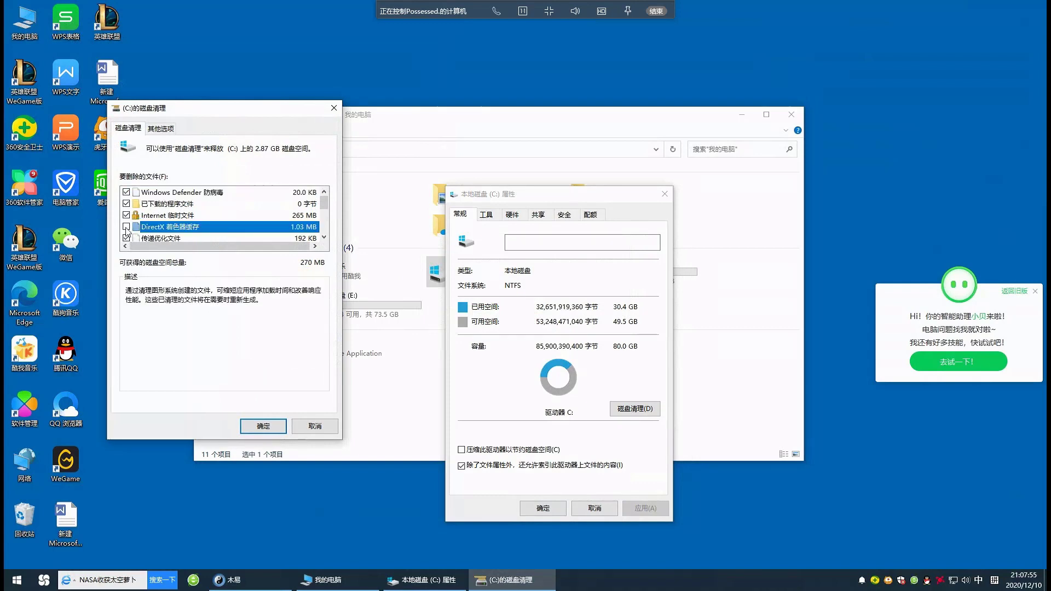
{"action": "left_click", "coordinate": [127, 227]}
Step: Add the 回收站 and 临时文件 items to the cleanup selection and permanently delete the selected files
{"action": "left_click", "coordinate": [324, 237]}
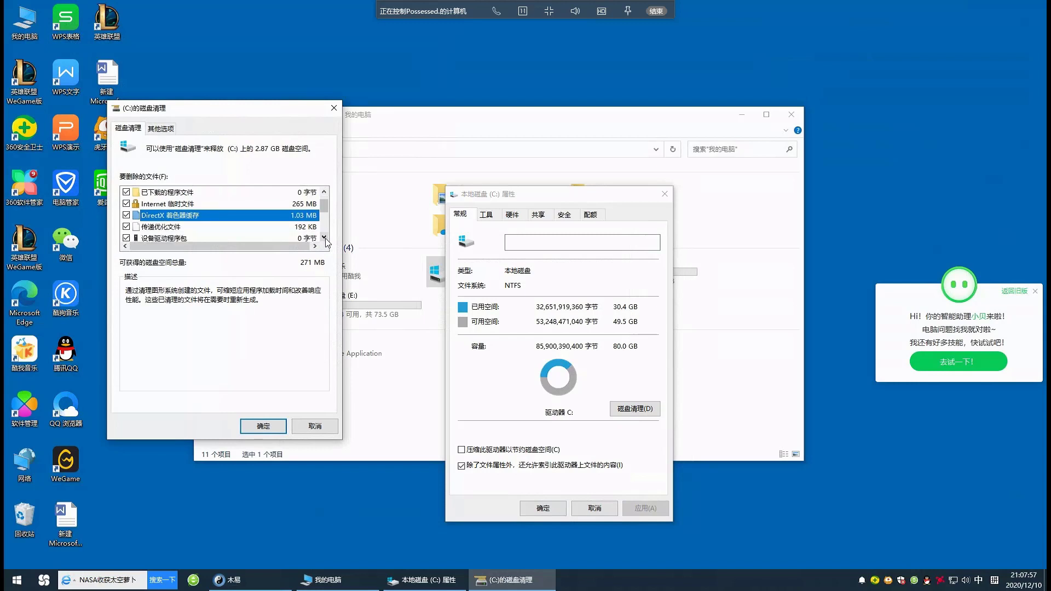
{"action": "left_click", "coordinate": [325, 237]}
{"action": "left_click", "coordinate": [325, 238]}
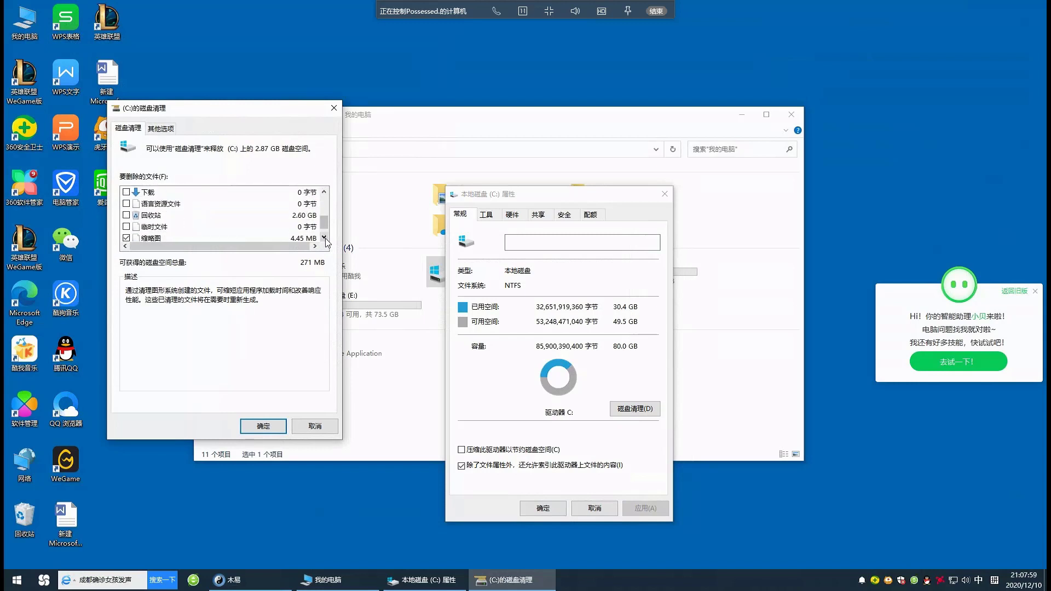
{"action": "left_click", "coordinate": [127, 215]}
{"action": "left_click", "coordinate": [126, 227]}
{"action": "left_click", "coordinate": [324, 238]}
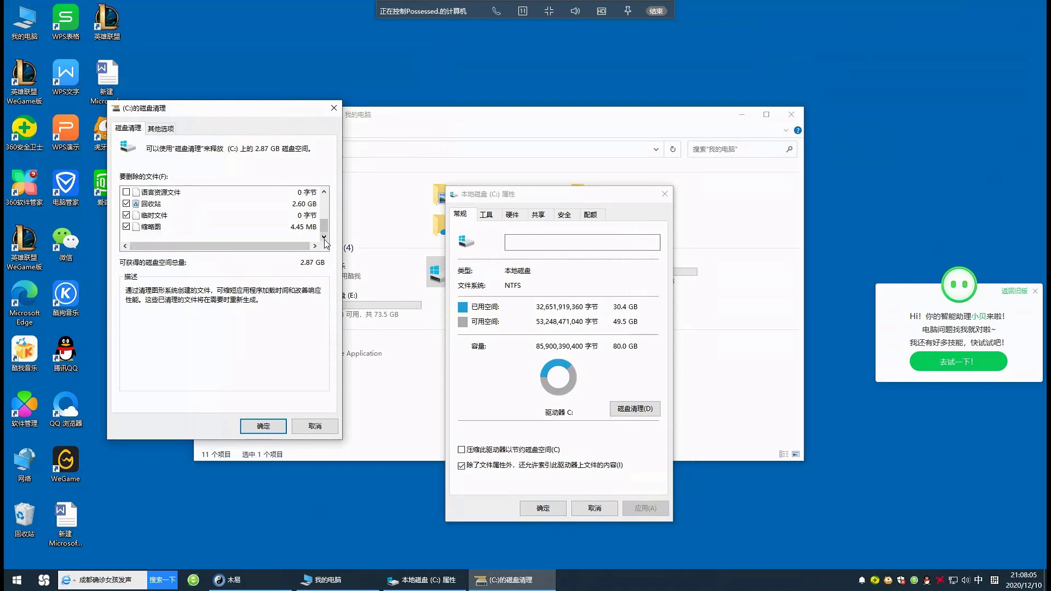
{"action": "left_click", "coordinate": [267, 426]}
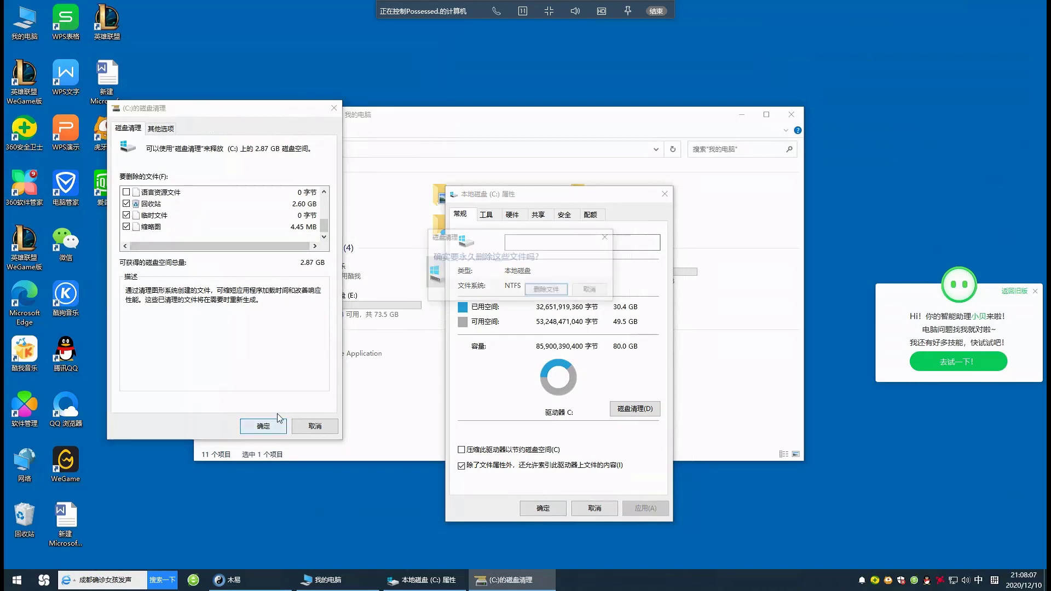
{"action": "left_click", "coordinate": [550, 291]}
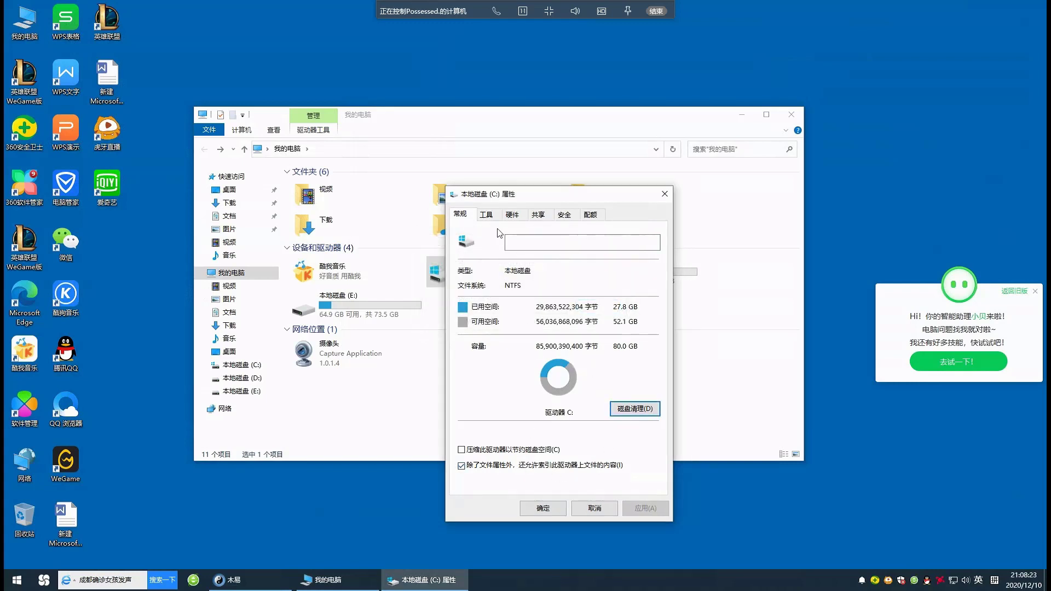
Step: Close the C: drive properties and the 我的电脑 window, and refresh the desktop
{"action": "left_click", "coordinate": [538, 215]}
{"action": "left_click", "coordinate": [671, 198]}
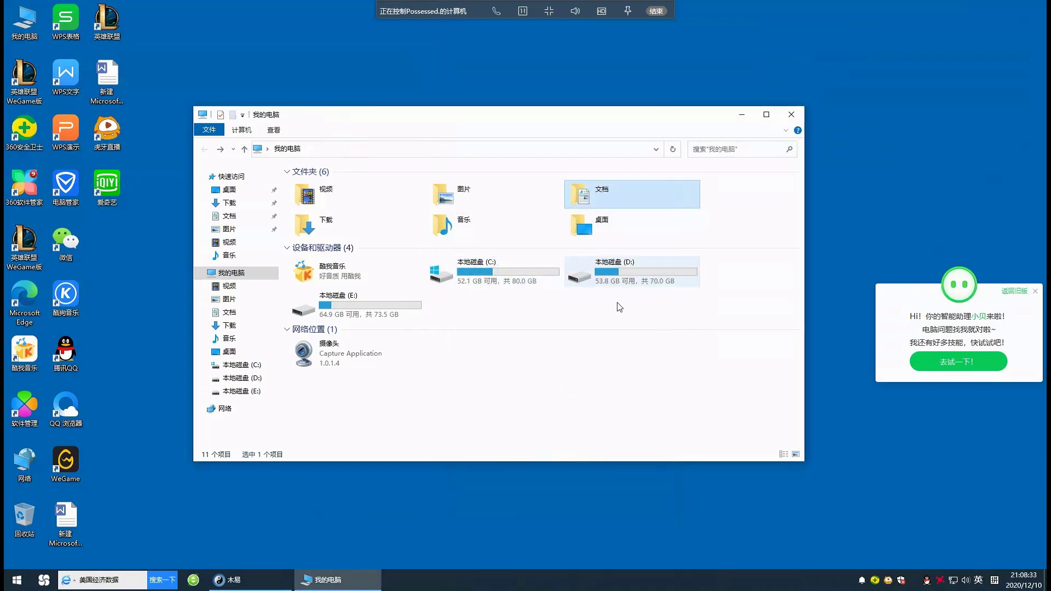
{"action": "left_click", "coordinate": [623, 309]}
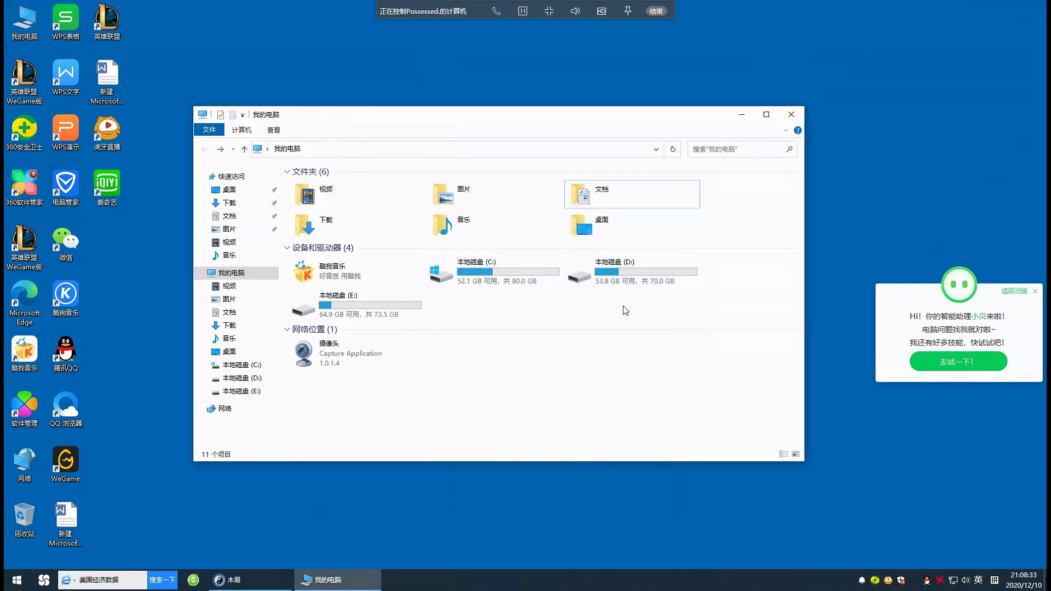
{"action": "left_click", "coordinate": [791, 117]}
{"action": "right_click", "coordinate": [272, 258]}
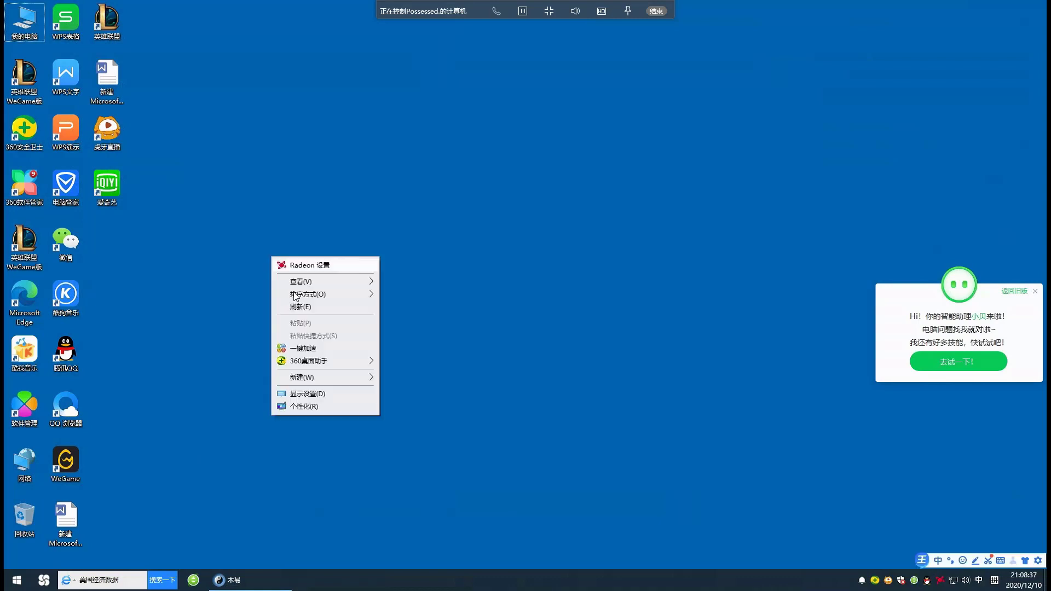
{"action": "left_click", "coordinate": [300, 307]}
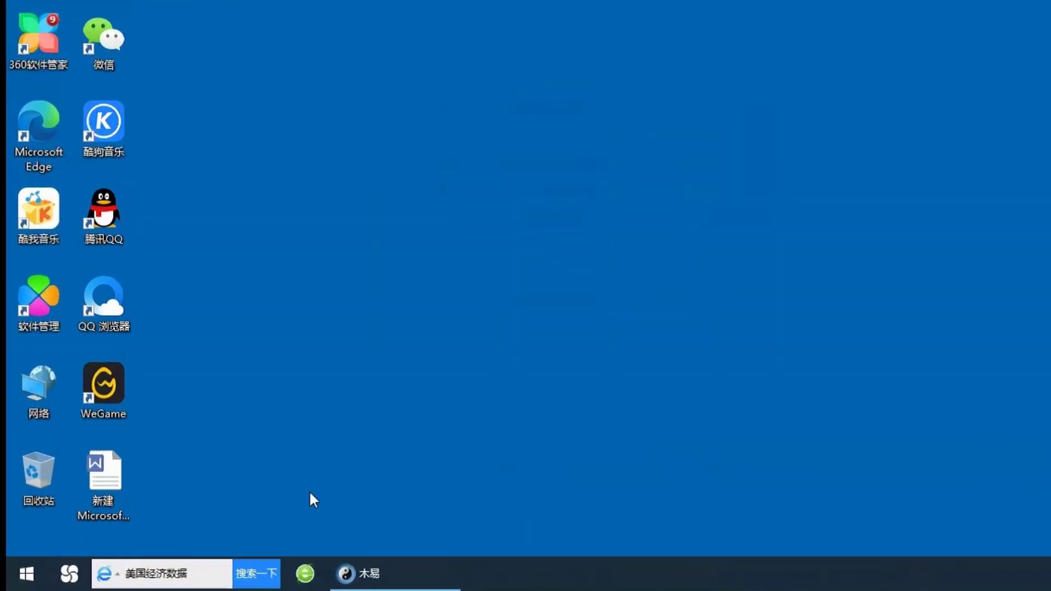
Step: Uninstall the 360软件小助手 taskbar helper through its settings and refresh the desktop
{"action": "right_click", "coordinate": [69, 574]}
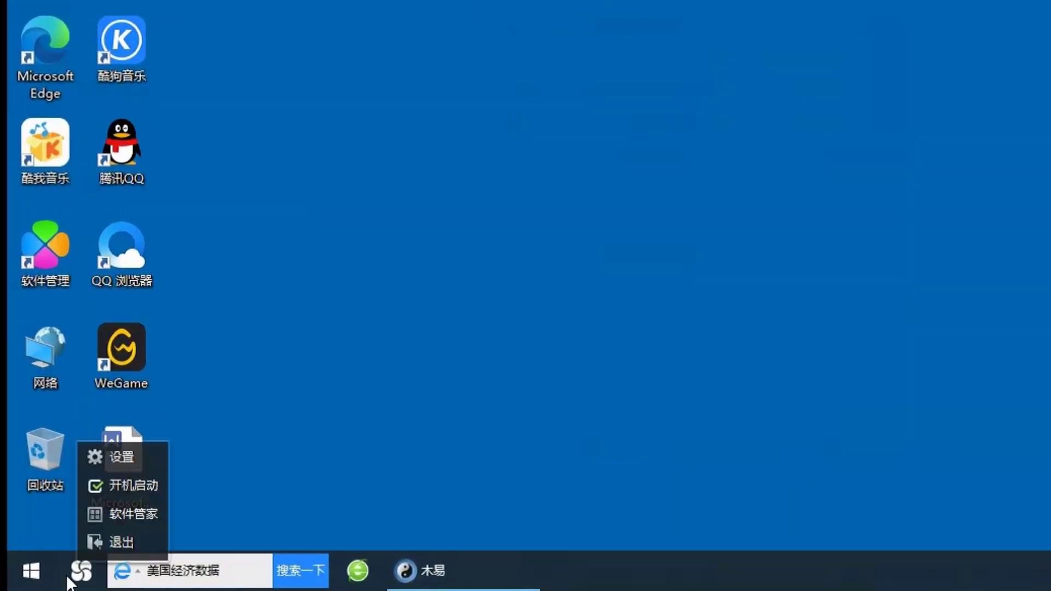
{"action": "left_click", "coordinate": [122, 457]}
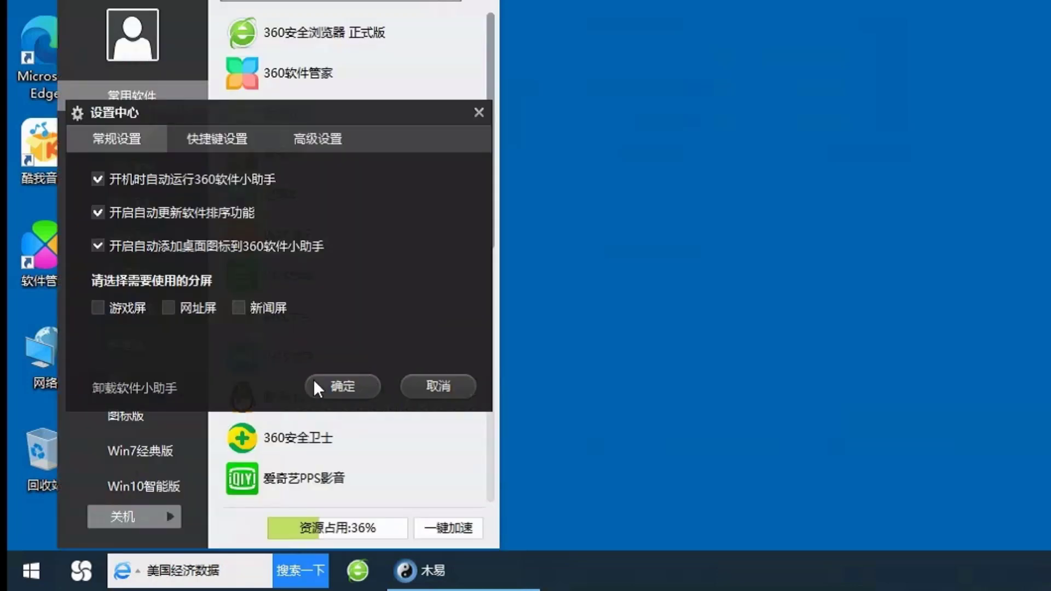
{"action": "left_click", "coordinate": [144, 389]}
{"action": "left_click", "coordinate": [242, 286]}
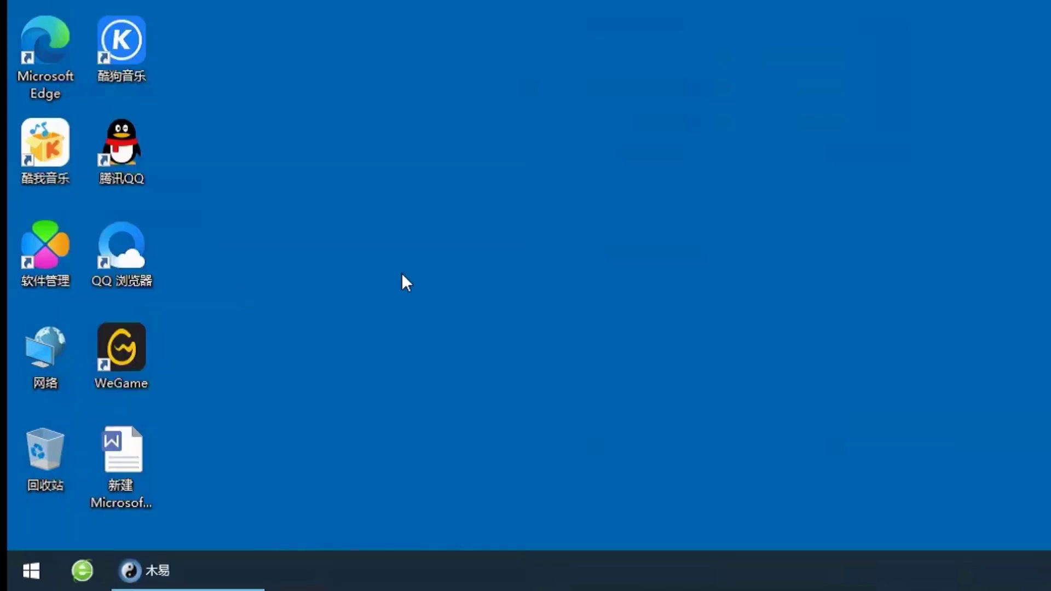
{"action": "right_click", "coordinate": [430, 237]}
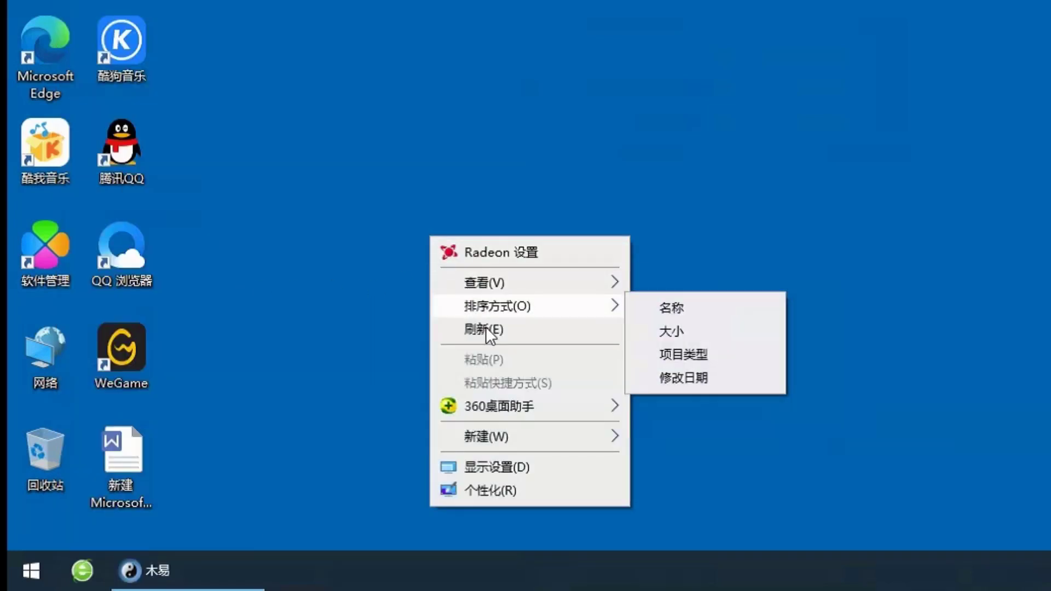
{"action": "left_click", "coordinate": [486, 329]}
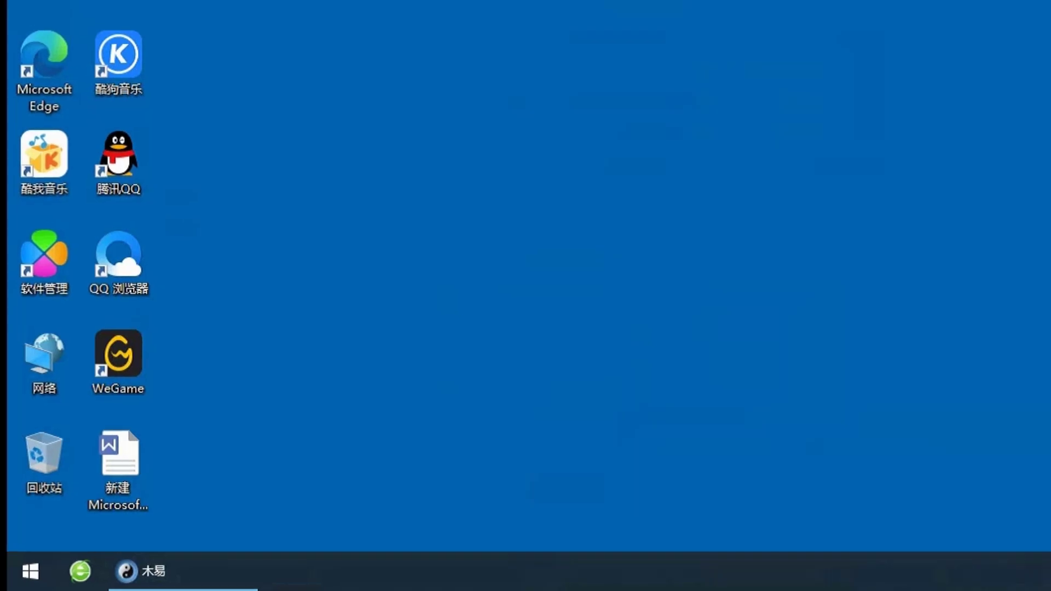
Step: Open the Control Panel's list of installed programs and look through it for 电脑管家
{"action": "double_click", "coordinate": [27, 24]}
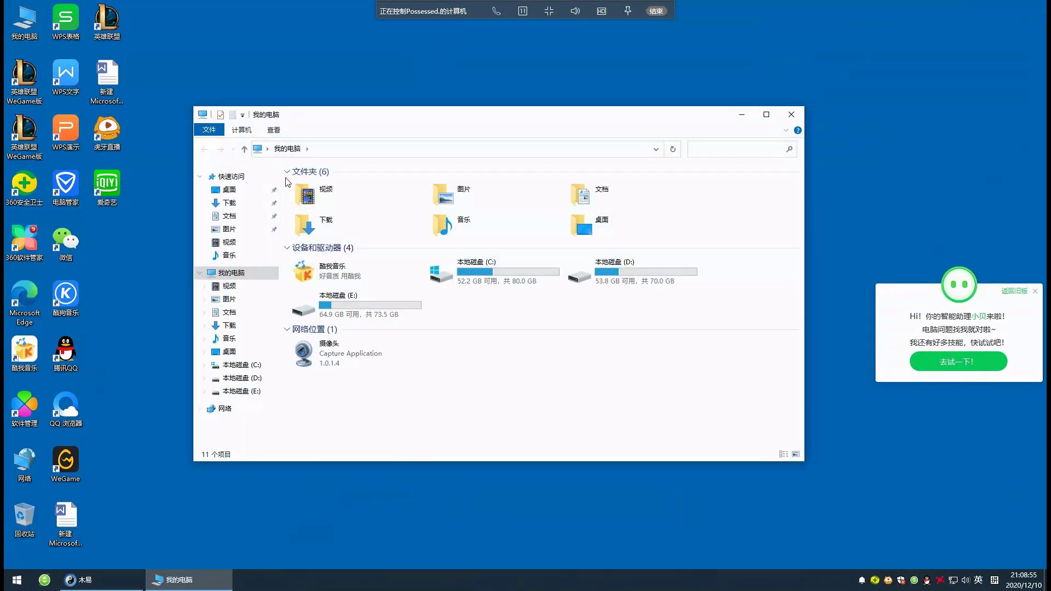
{"action": "left_click", "coordinate": [244, 150]}
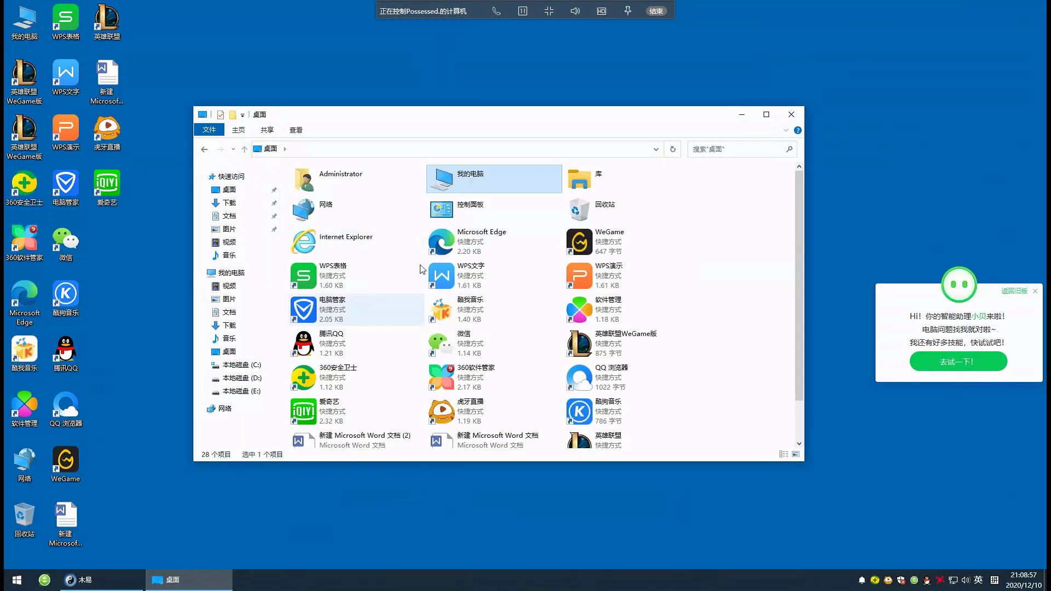
{"action": "double_click", "coordinate": [454, 215]}
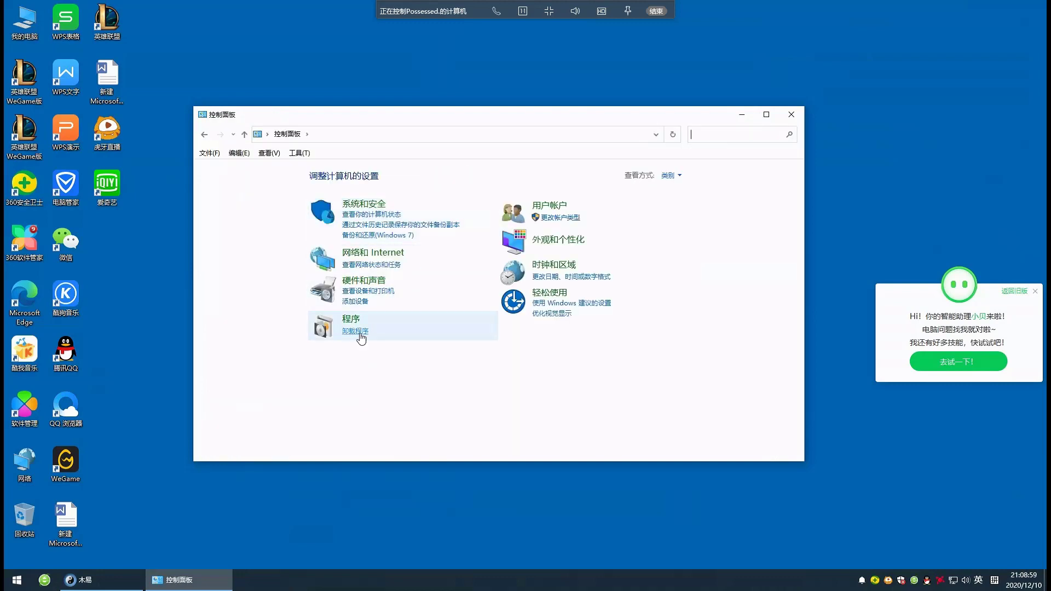
{"action": "left_click", "coordinate": [359, 335]}
{"action": "scroll", "coordinate": [451, 340], "scroll_direction": "down", "scroll_amount": 4}
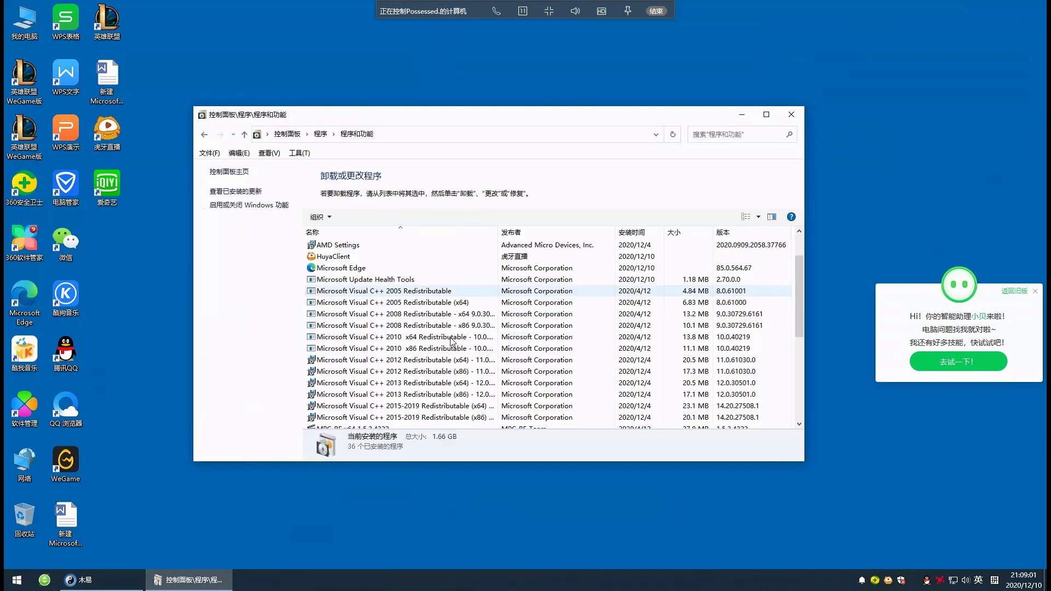
{"action": "scroll", "coordinate": [450, 341], "scroll_direction": "down", "scroll_amount": 3}
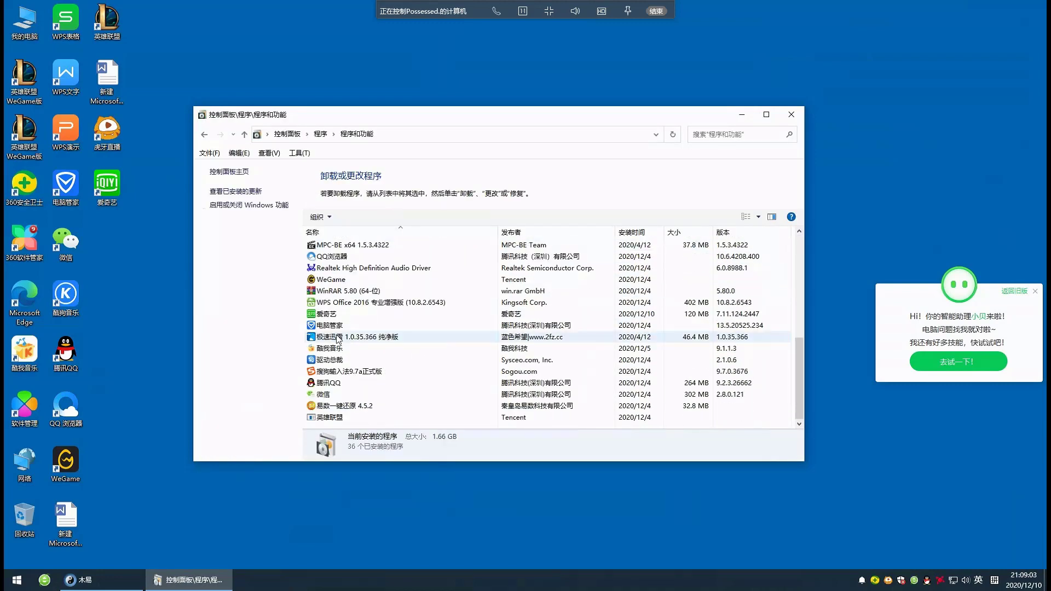
Step: Uninstall 电脑管家 without restoring the disabled startup items (还原已禁用的开机启动项)
{"action": "left_click", "coordinate": [324, 330]}
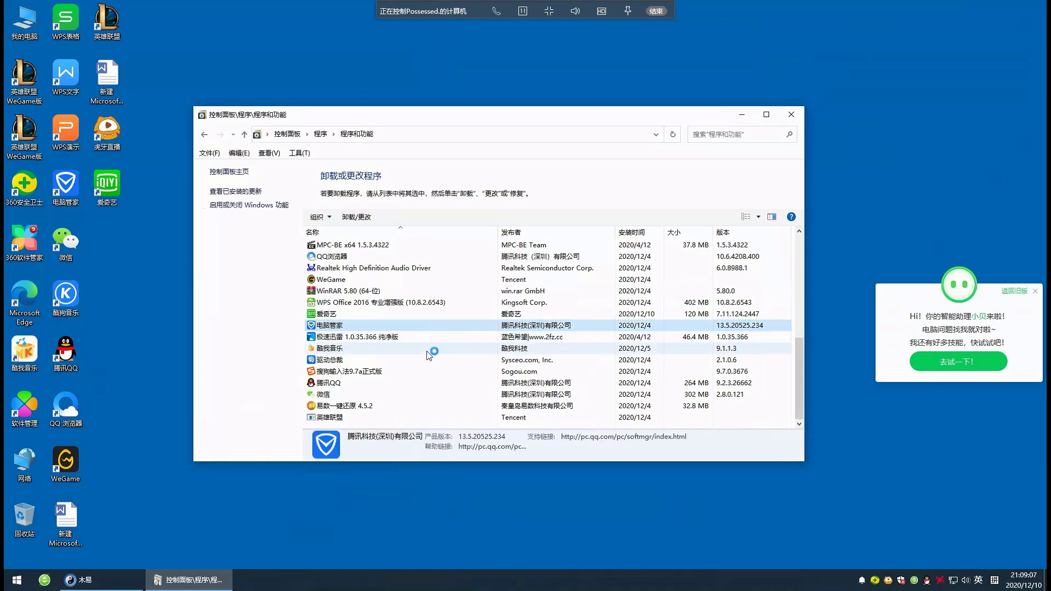
{"action": "left_click", "coordinate": [474, 420]}
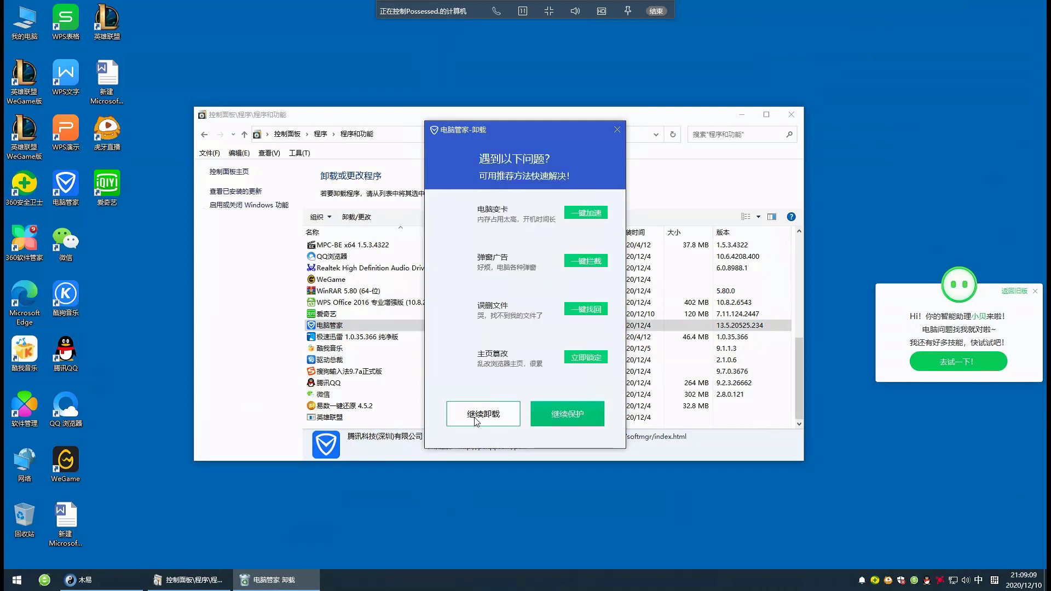
{"action": "left_click", "coordinate": [495, 418]}
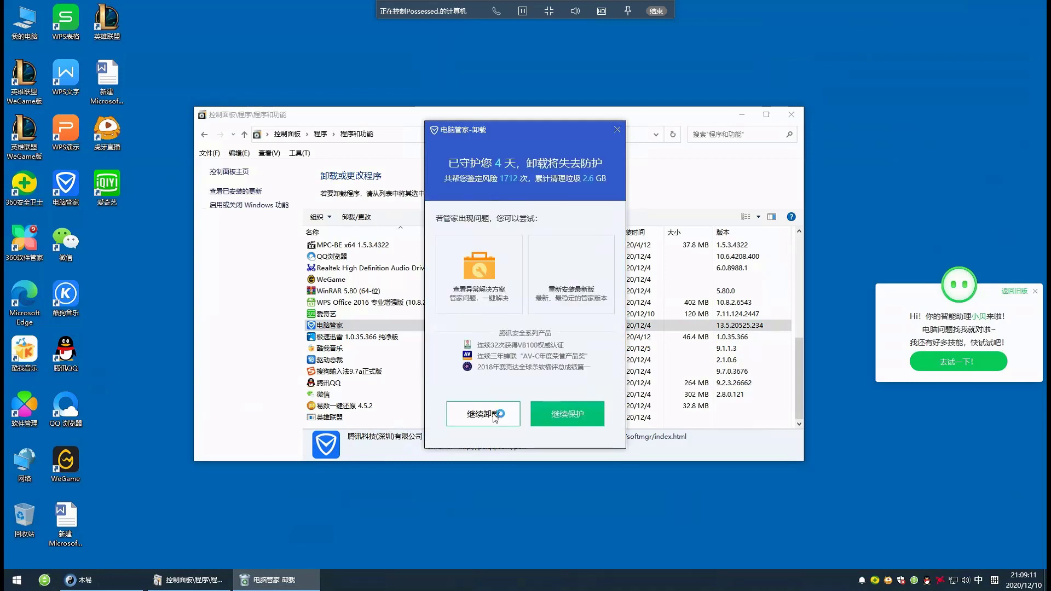
{"action": "left_click", "coordinate": [492, 414]}
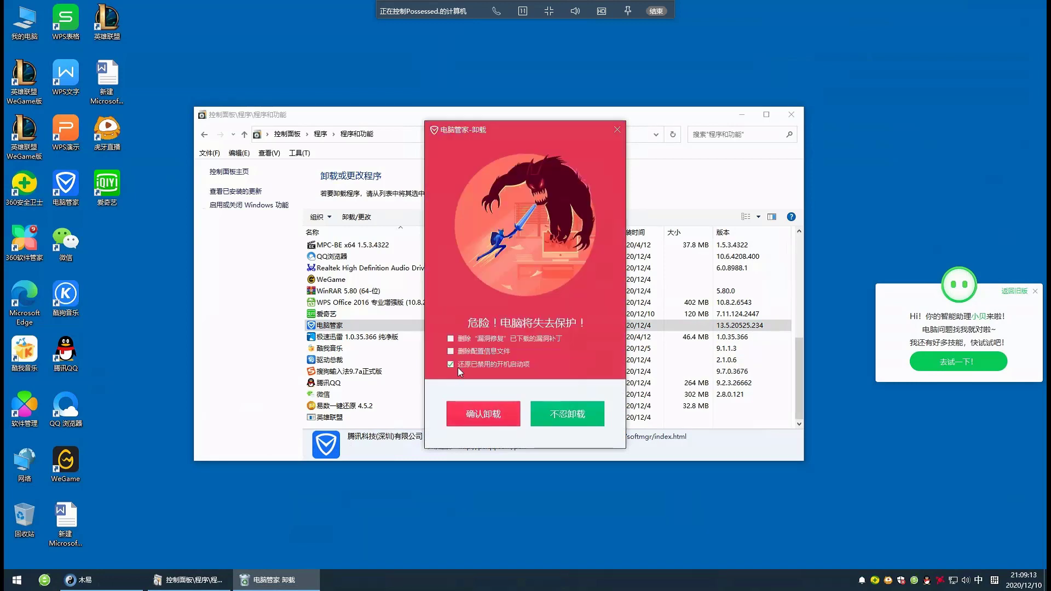
{"action": "left_click", "coordinate": [454, 365]}
{"action": "left_click", "coordinate": [475, 413]}
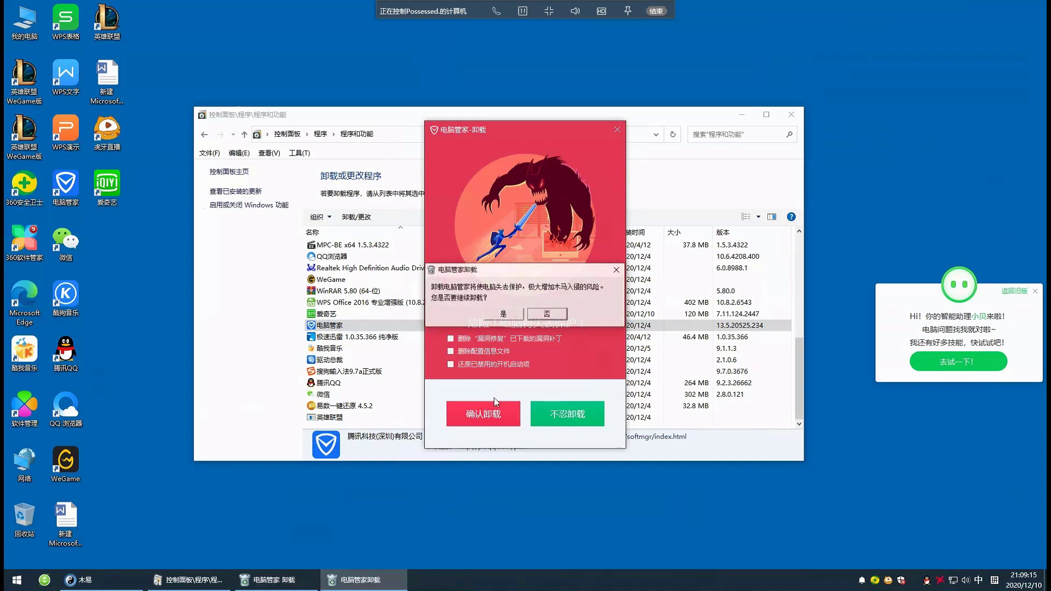
{"action": "left_click", "coordinate": [502, 314]}
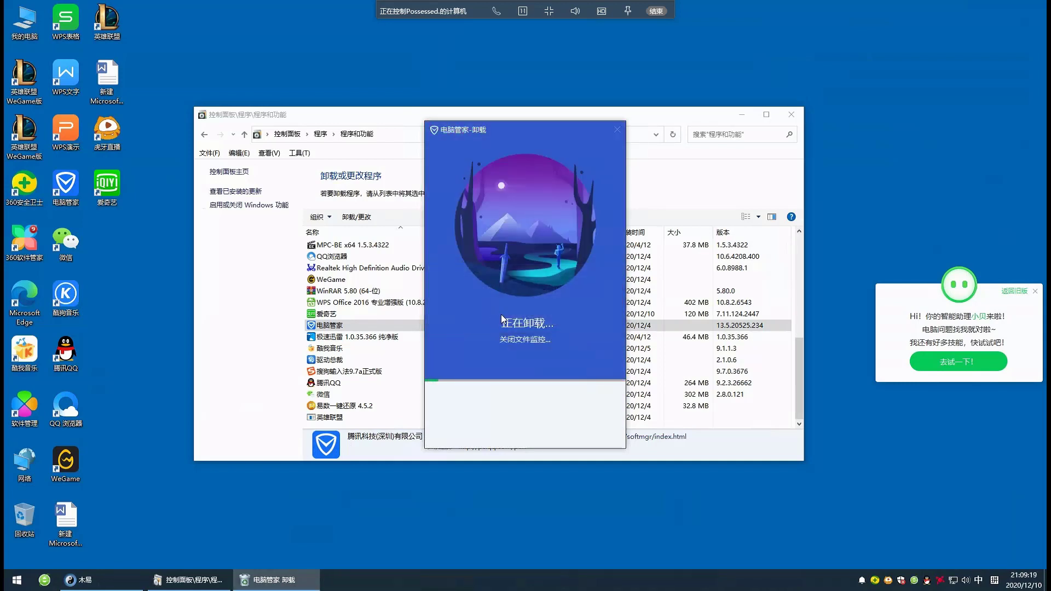
Step: Dismiss the 小贝 assistant pop-up and close the installed programs window
{"action": "left_click", "coordinate": [1034, 296]}
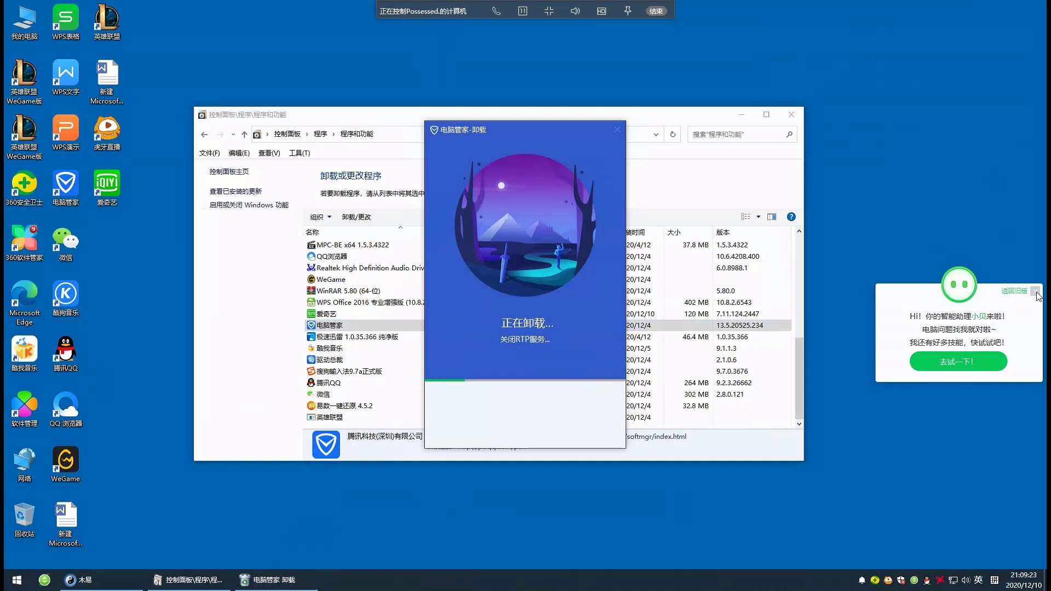
{"action": "left_click", "coordinate": [1030, 292]}
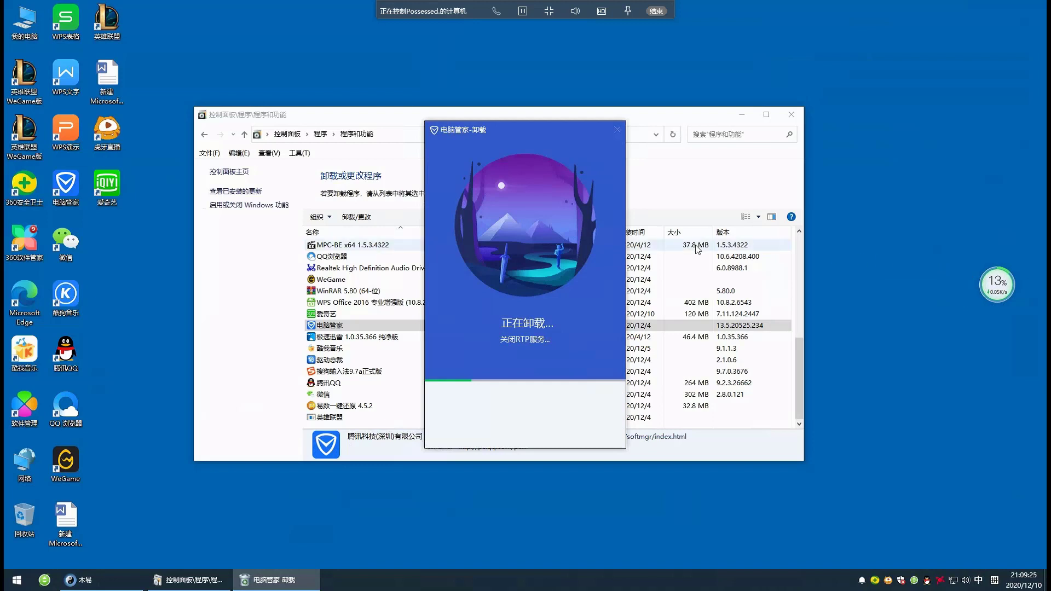
{"action": "left_click", "coordinate": [795, 114]}
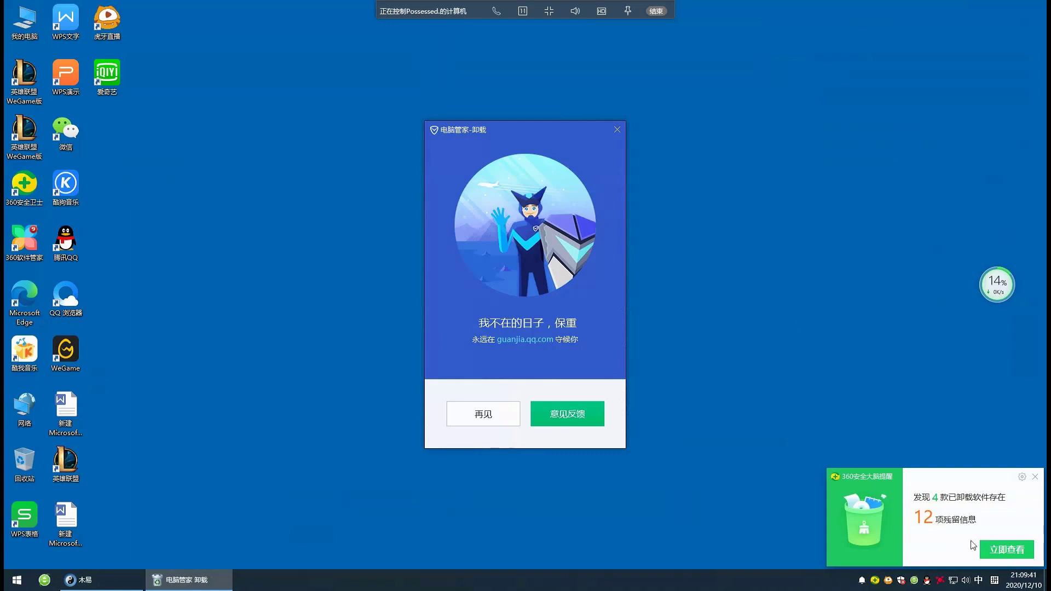
Step: Open the leftovers list from the 360 reminder and clean up 风行视频加速器, 大象PDF, Green压缩 and 中华PDF阅读器
{"action": "left_click", "coordinate": [994, 550]}
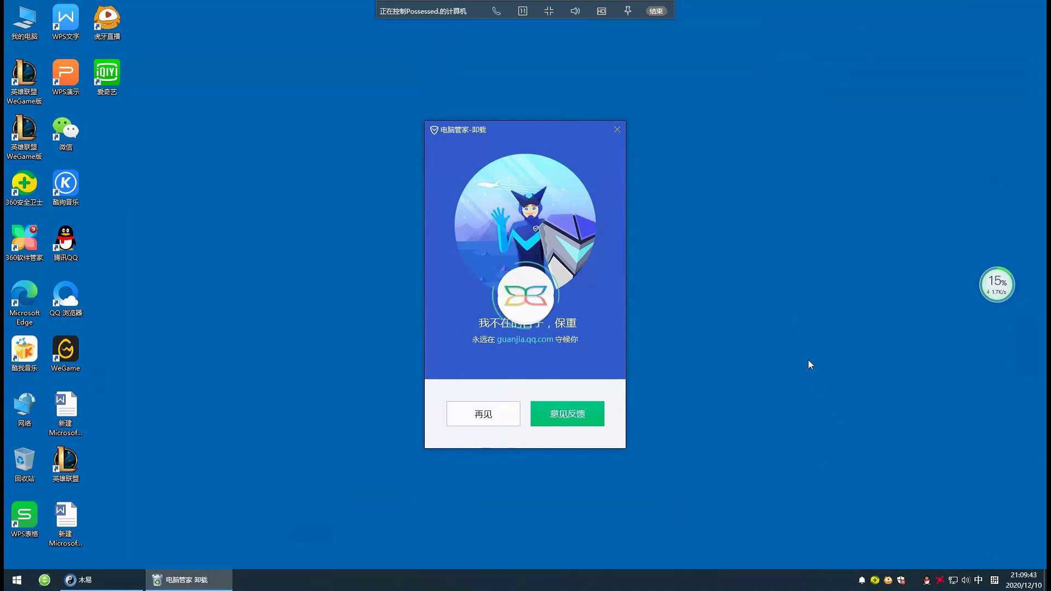
{"action": "left_click", "coordinate": [501, 420]}
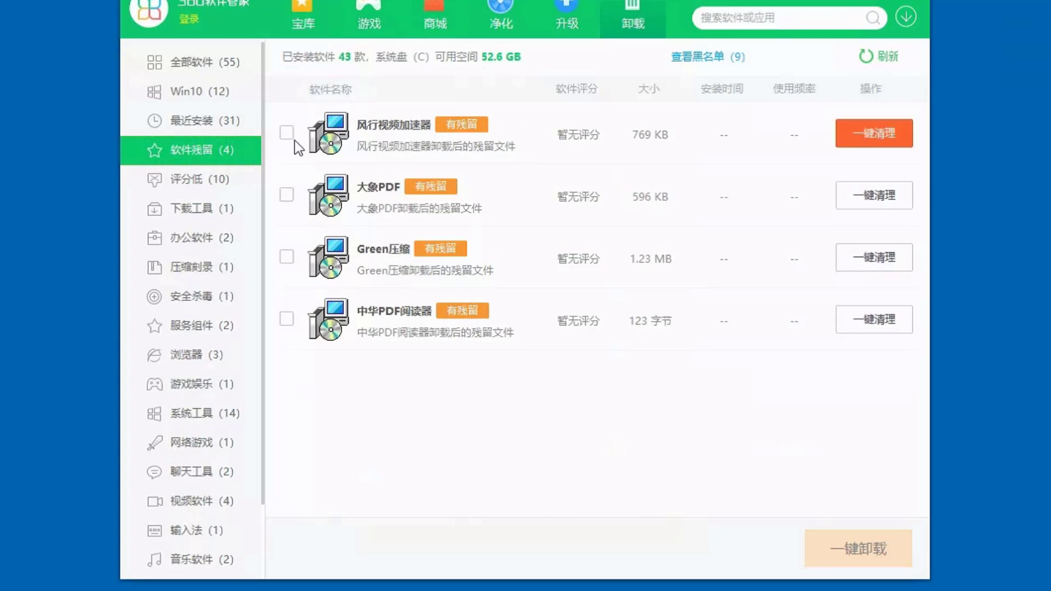
{"action": "left_click", "coordinate": [863, 137]}
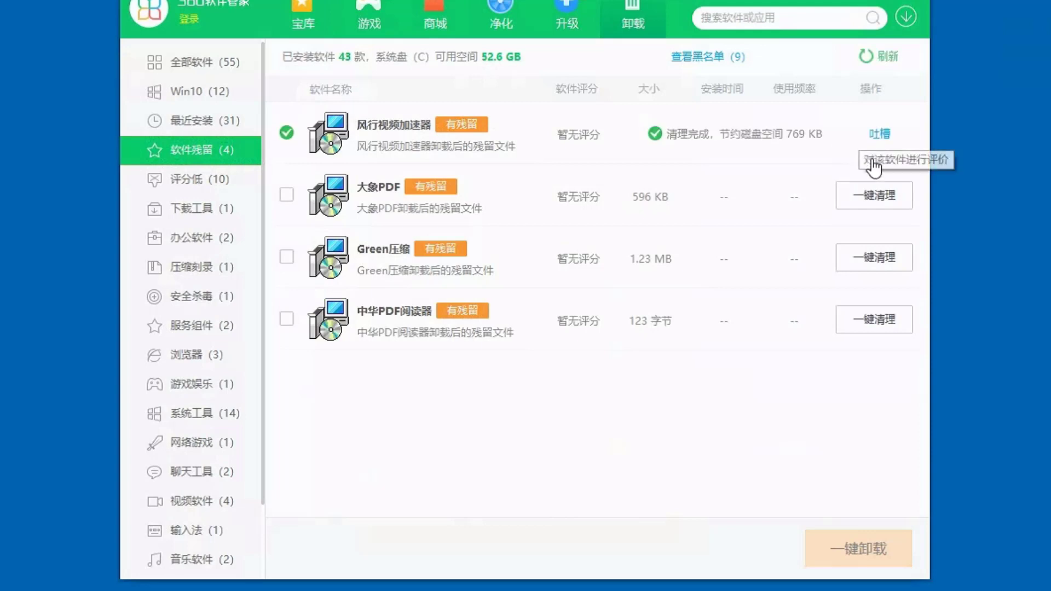
{"action": "left_click", "coordinate": [874, 196]}
{"action": "left_click", "coordinate": [871, 263]}
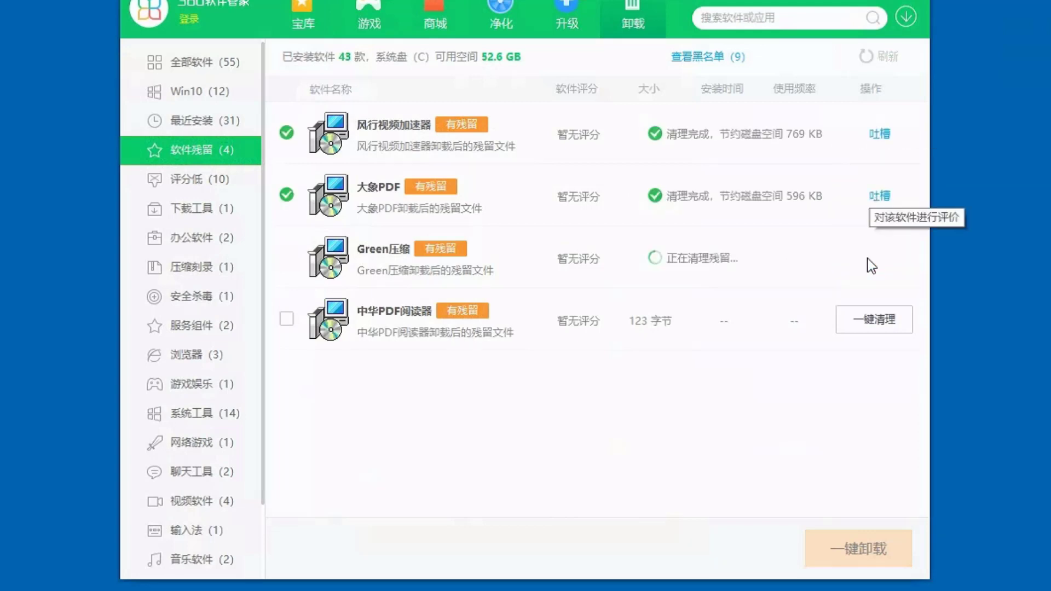
{"action": "left_click", "coordinate": [876, 317]}
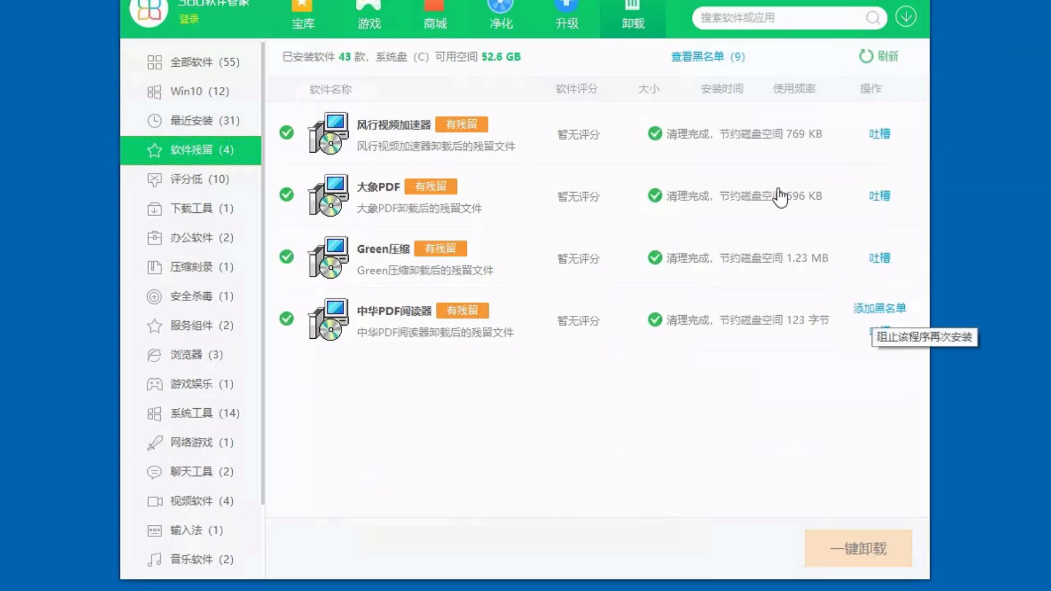
Step: Add 中华PDF阅读器 to the blacklist and refresh the software list
{"action": "left_click", "coordinate": [876, 310]}
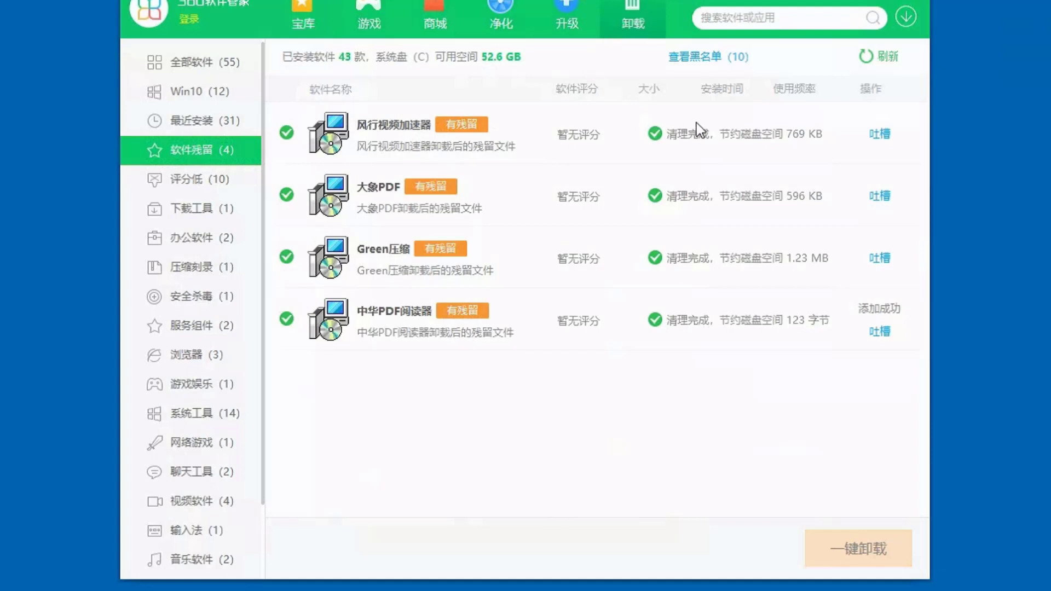
{"action": "left_click", "coordinate": [885, 56]}
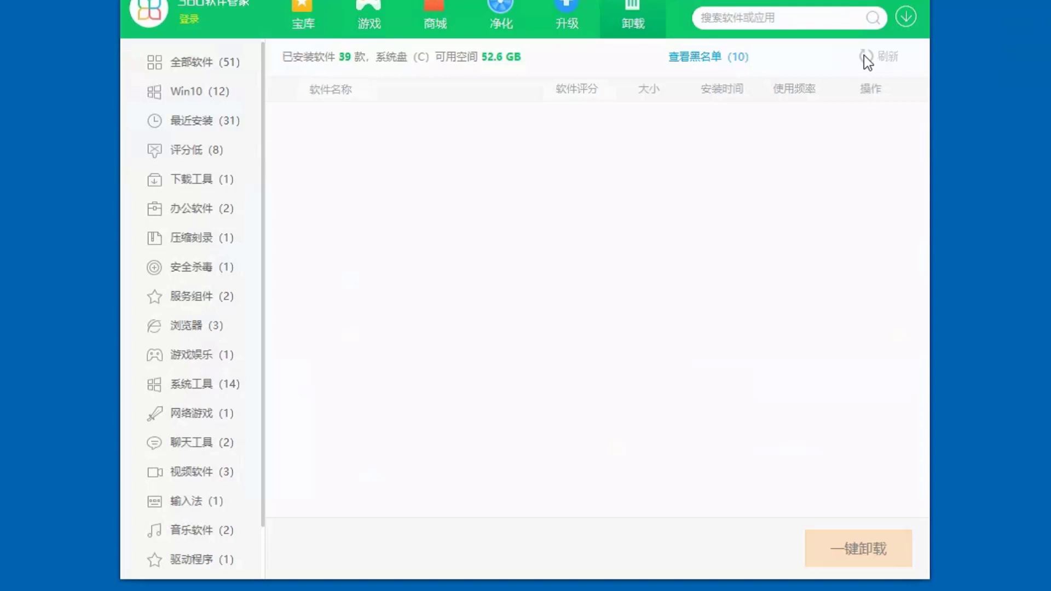
Step: Close the software manager, scan for junk with 电脑清理 in 360安全卫士 and clean all the items selected by default
{"action": "left_click", "coordinate": [924, 2]}
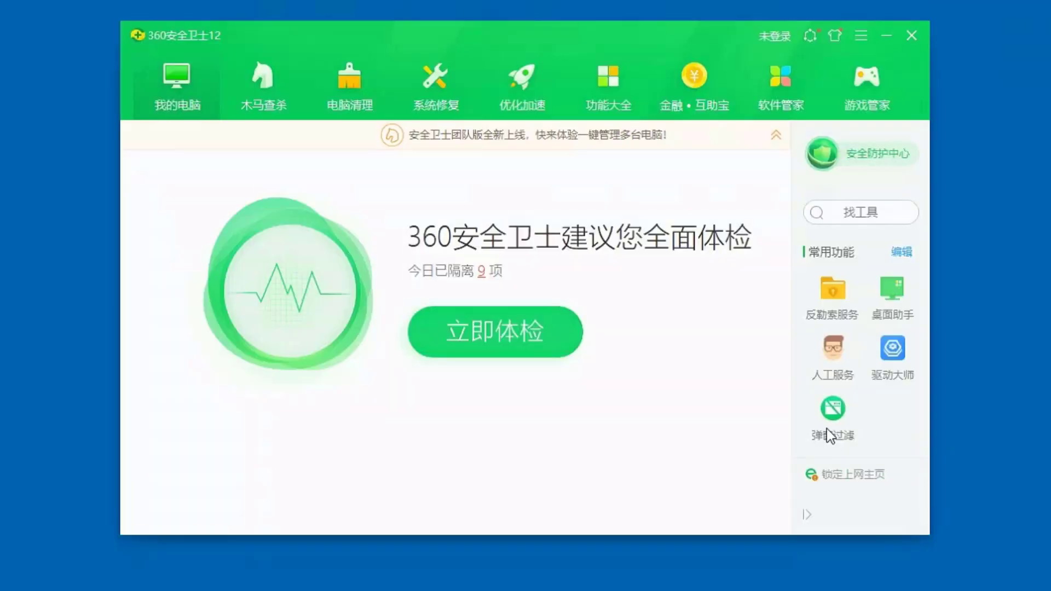
{"action": "left_click", "coordinate": [361, 87]}
{"action": "left_click", "coordinate": [497, 355]}
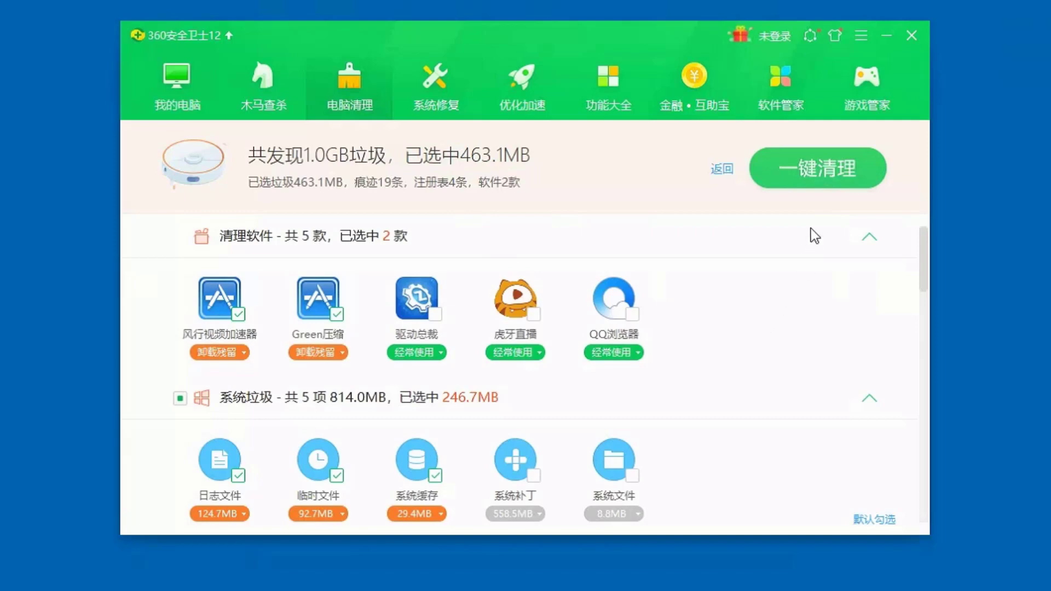
{"action": "left_click", "coordinate": [809, 172]}
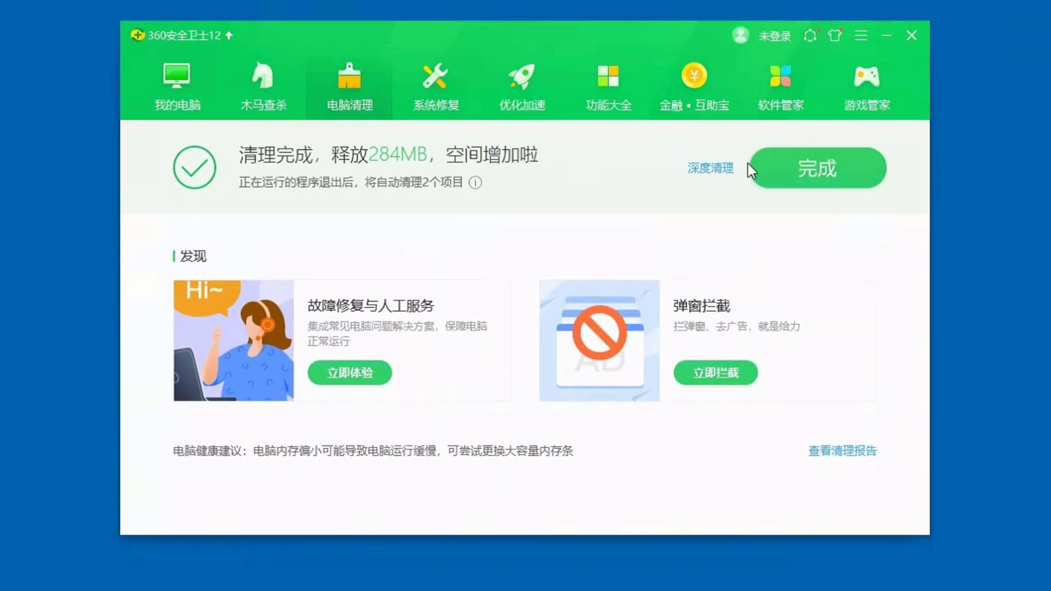
Step: Run a quick trojan scan (快速查杀) in 木马查杀 and process all the checked dangerous items at once
{"action": "left_click", "coordinate": [274, 99]}
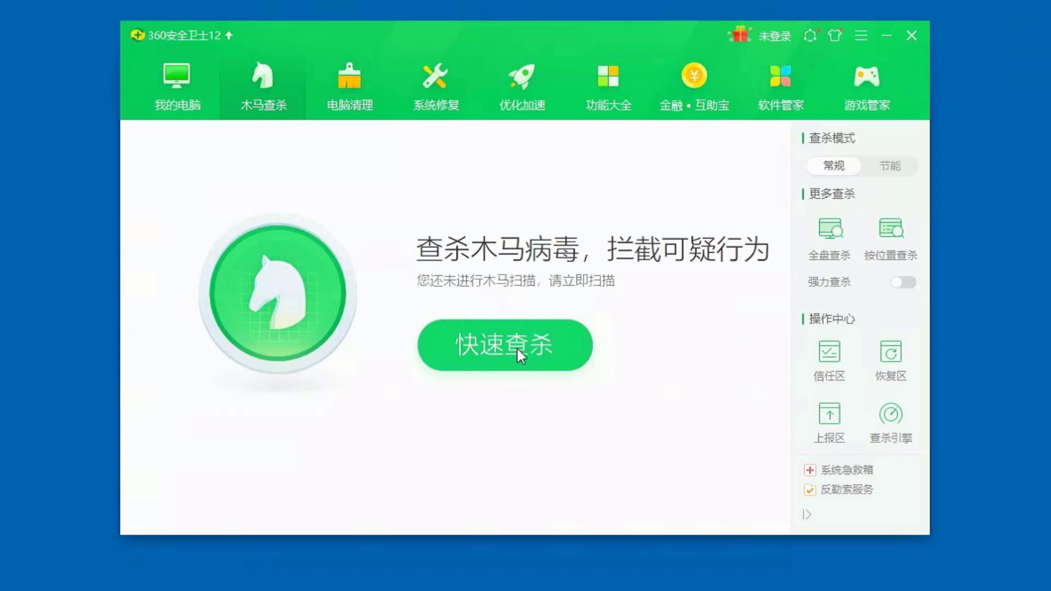
{"action": "left_click", "coordinate": [499, 348]}
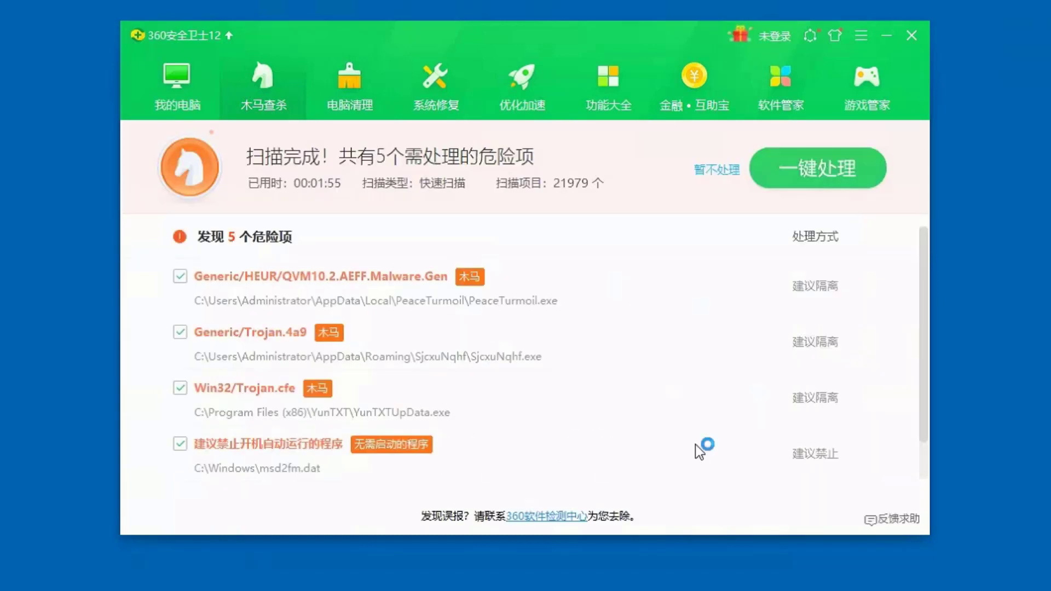
{"action": "mouse_move", "coordinate": [696, 445]}
{"action": "left_click", "coordinate": [807, 176]}
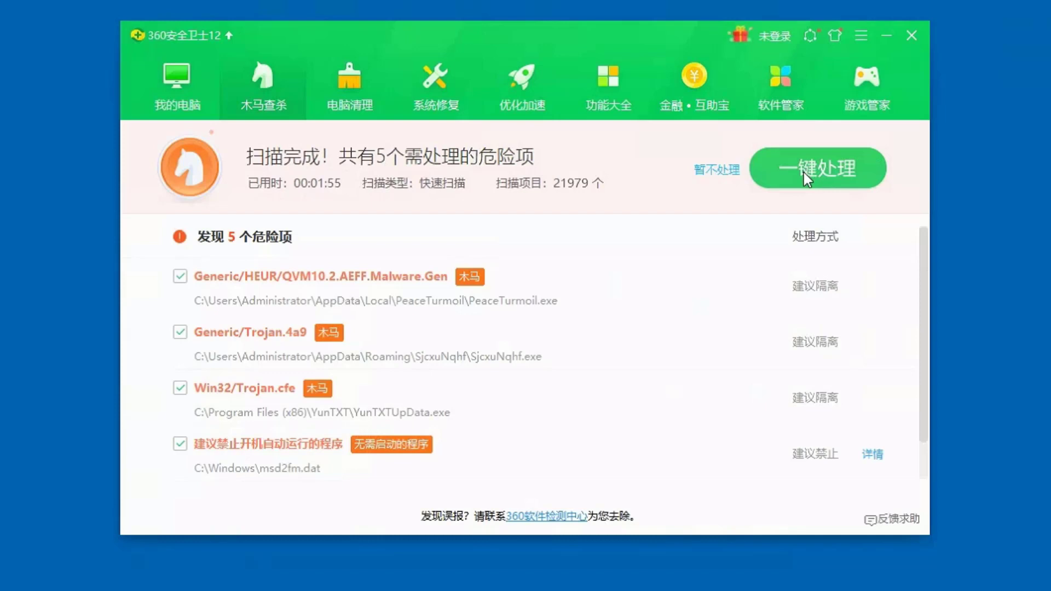